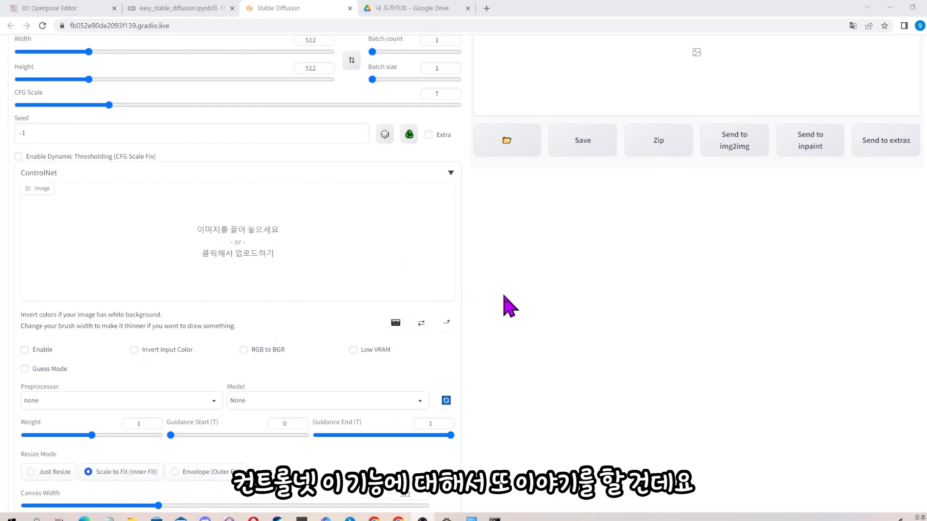
Examine the ControlNet settings in txt2img, including the list of available preprocessors.
{"action": "left_click", "coordinate": [218, 352]}
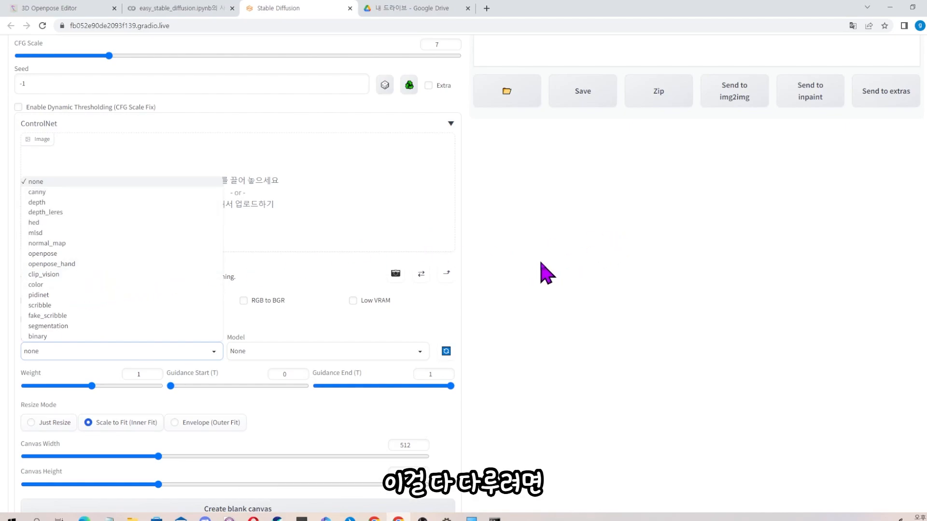
{"action": "left_click", "coordinate": [538, 271]}
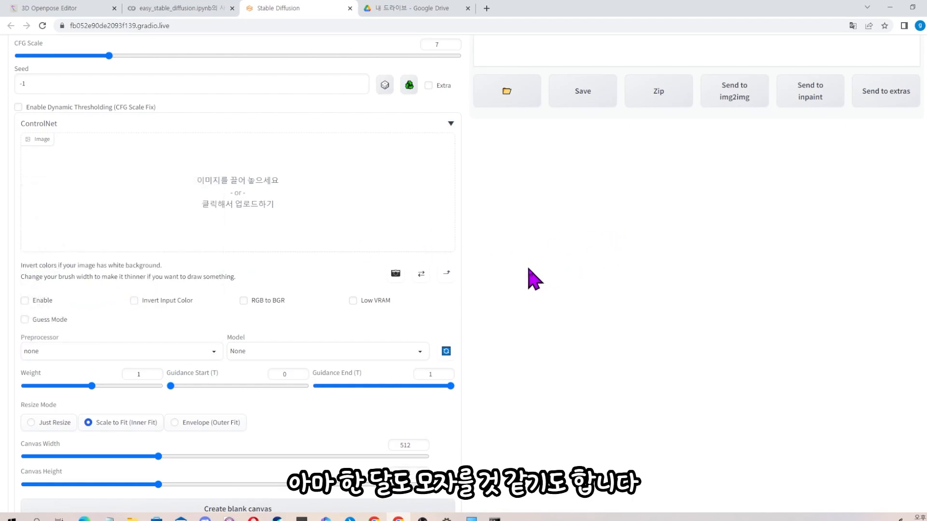
{"action": "scroll", "coordinate": [483, 337], "scroll_direction": "down", "scroll_amount": 2}
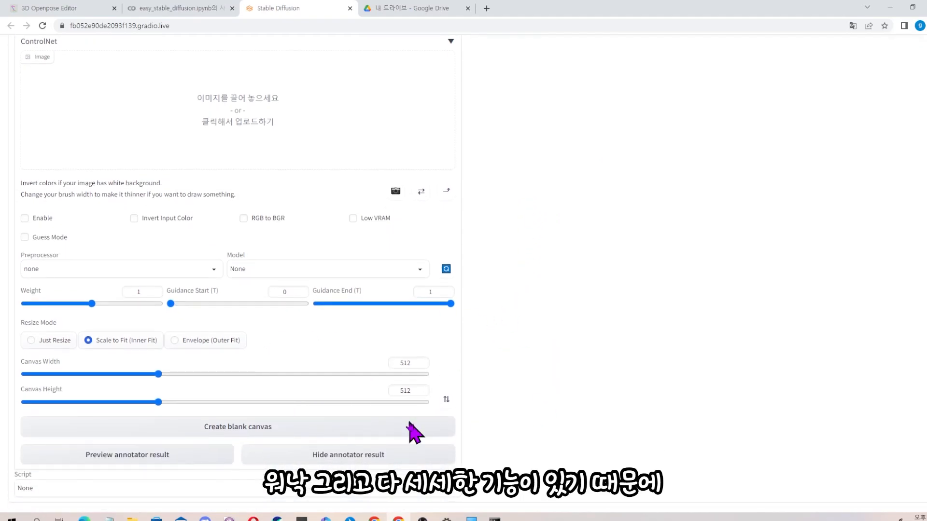
{"action": "scroll", "coordinate": [517, 362], "scroll_direction": "up", "scroll_amount": 2}
{"action": "scroll", "coordinate": [574, 352], "scroll_direction": "up", "scroll_amount": 5}
{"action": "scroll", "coordinate": [525, 389], "scroll_direction": "down", "scroll_amount": 4}
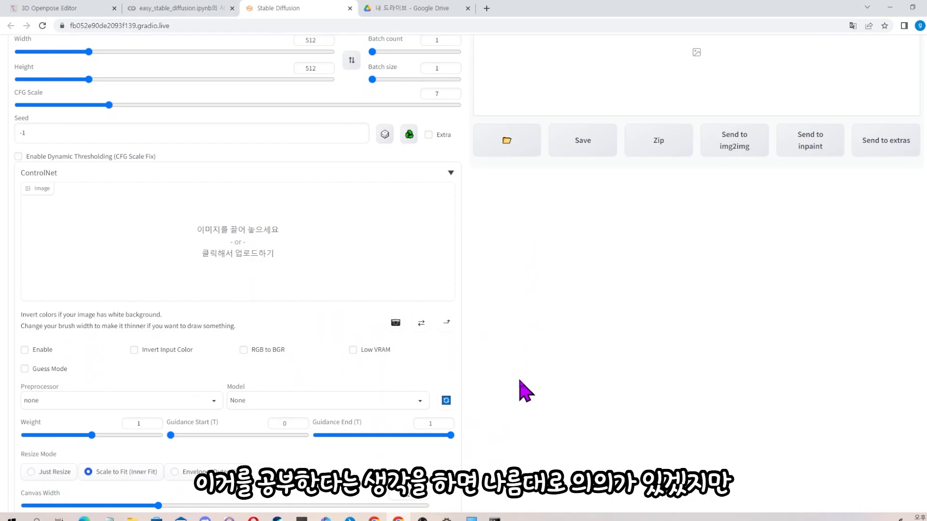
{"action": "scroll", "coordinate": [531, 379], "scroll_direction": "up", "scroll_amount": 5}
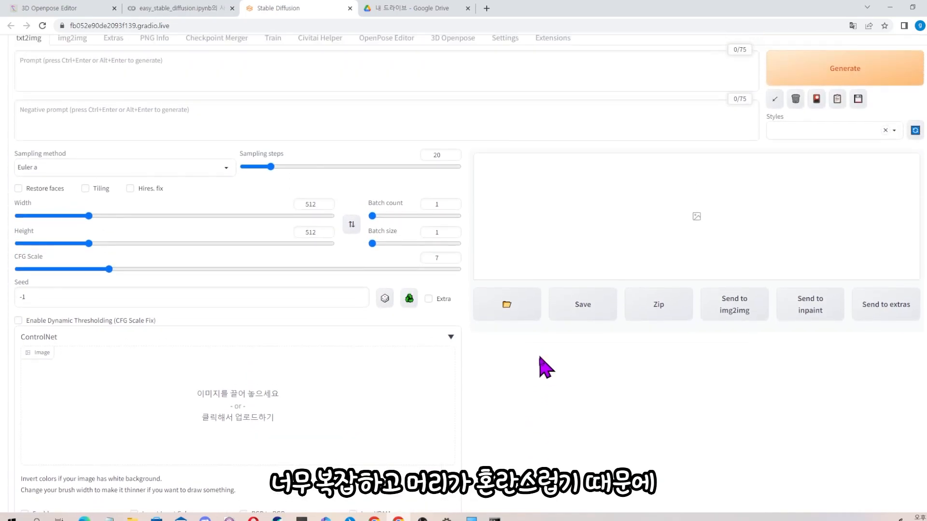
{"action": "scroll", "coordinate": [528, 410], "scroll_direction": "down", "scroll_amount": 6}
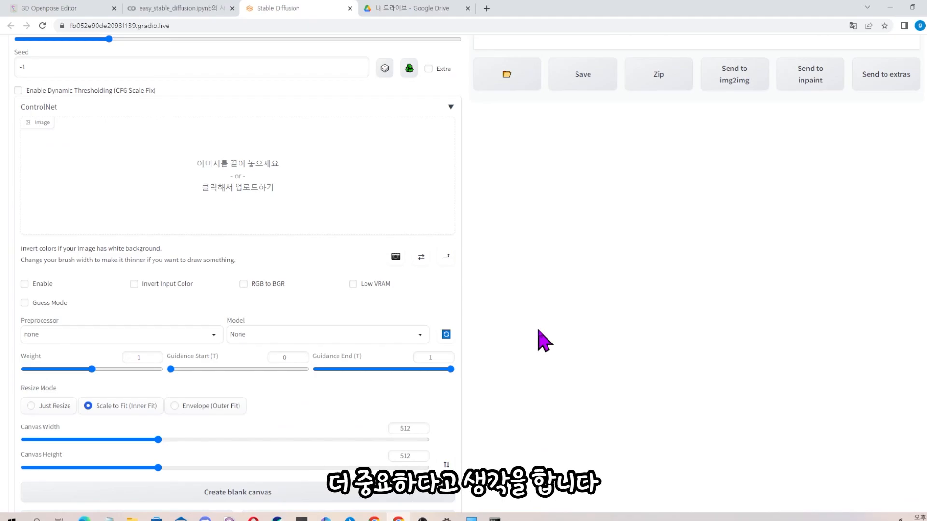
{"action": "scroll", "coordinate": [541, 341], "scroll_direction": "up", "scroll_amount": 3}
{"action": "scroll", "coordinate": [540, 342], "scroll_direction": "down", "scroll_amount": 3}
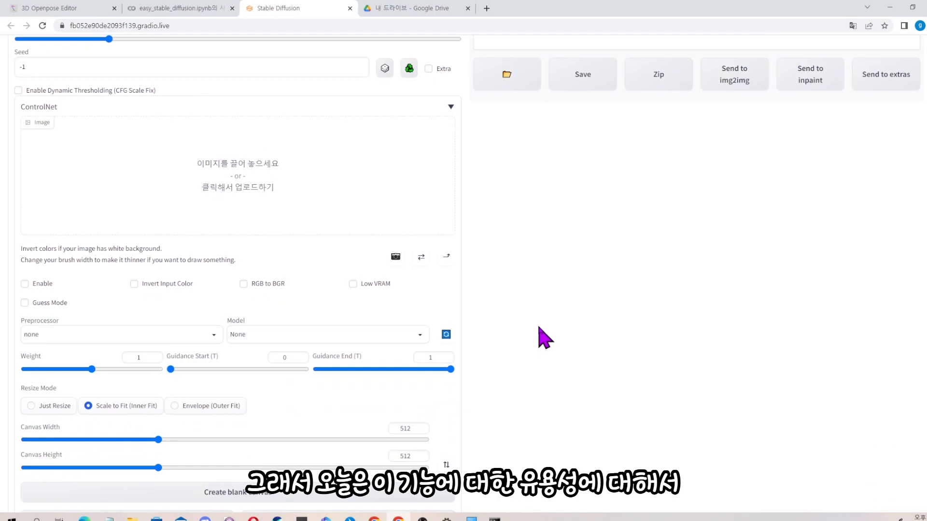
{"action": "scroll", "coordinate": [538, 341], "scroll_direction": "up", "scroll_amount": 6}
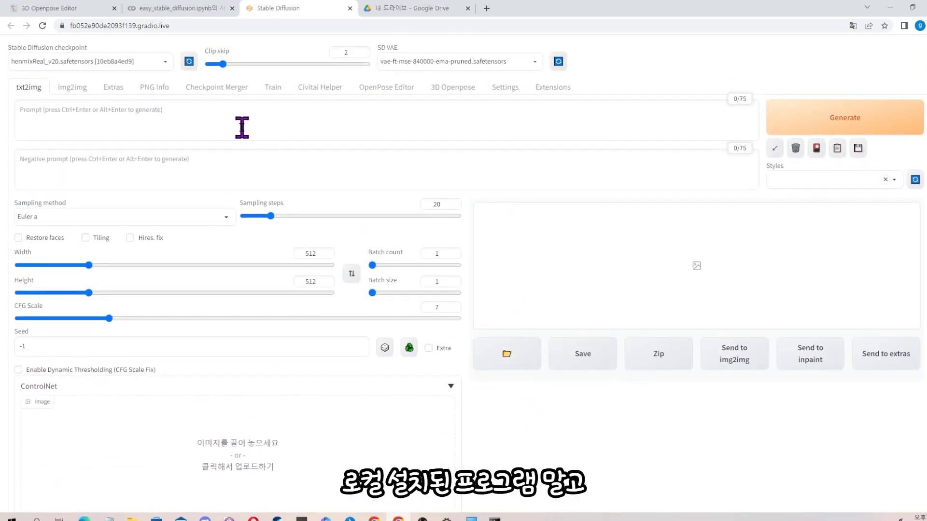
Look over the easy_stable_diffusion notebook in Google Colab, and return to the Stable Diffusion page.
{"action": "left_click", "coordinate": [181, 9]}
{"action": "scroll", "coordinate": [123, 174], "scroll_direction": "up", "scroll_amount": 5}
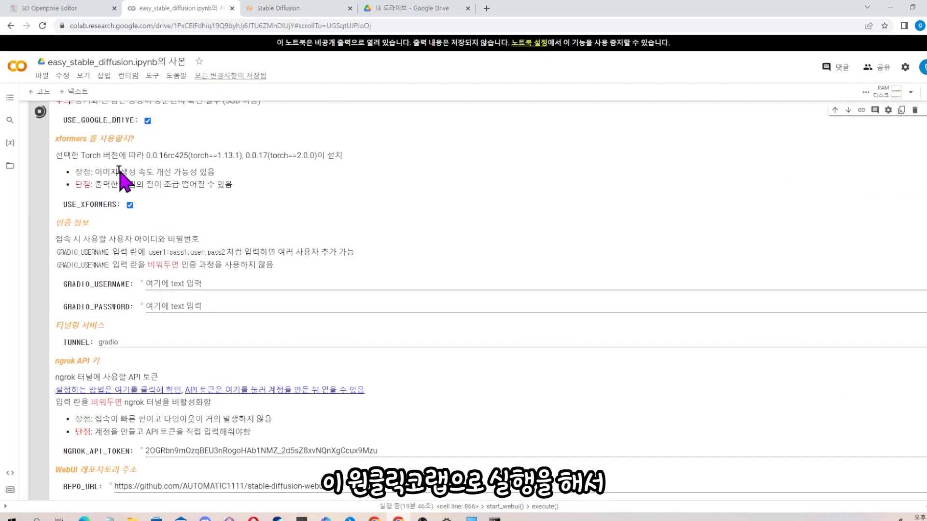
{"action": "left_click", "coordinate": [306, 9]}
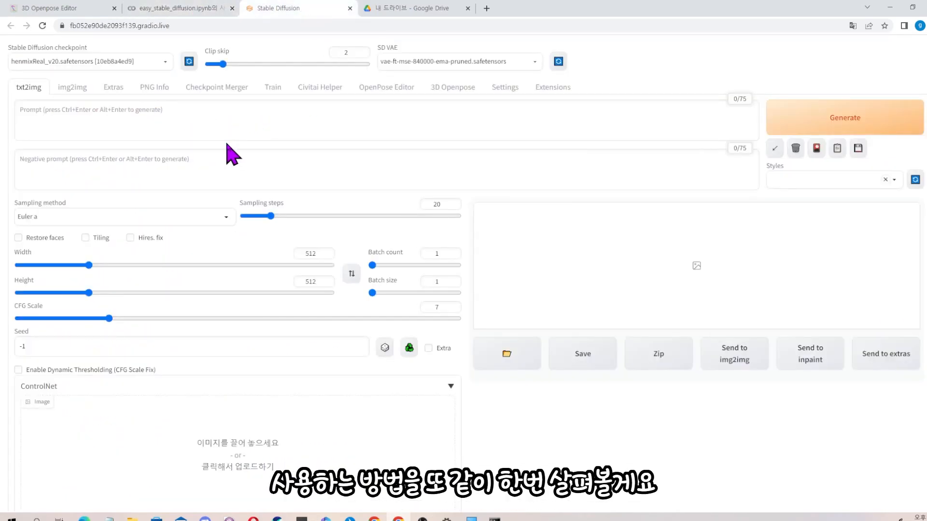
Check in the installed extensions list whether sd-dynamic-prompts is enabled, and return to txt2img.
{"action": "scroll", "coordinate": [304, 308], "scroll_direction": "down", "scroll_amount": 8}
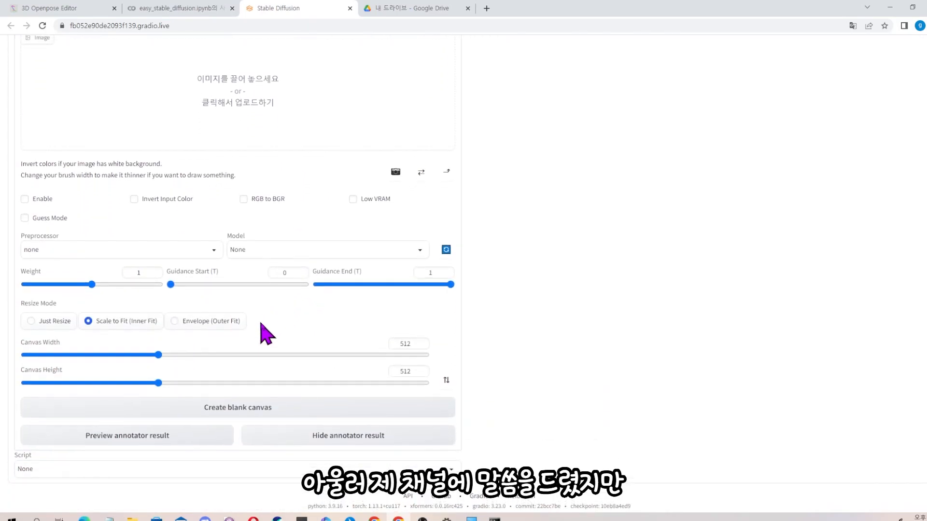
{"action": "scroll", "coordinate": [474, 162], "scroll_direction": "up", "scroll_amount": 9}
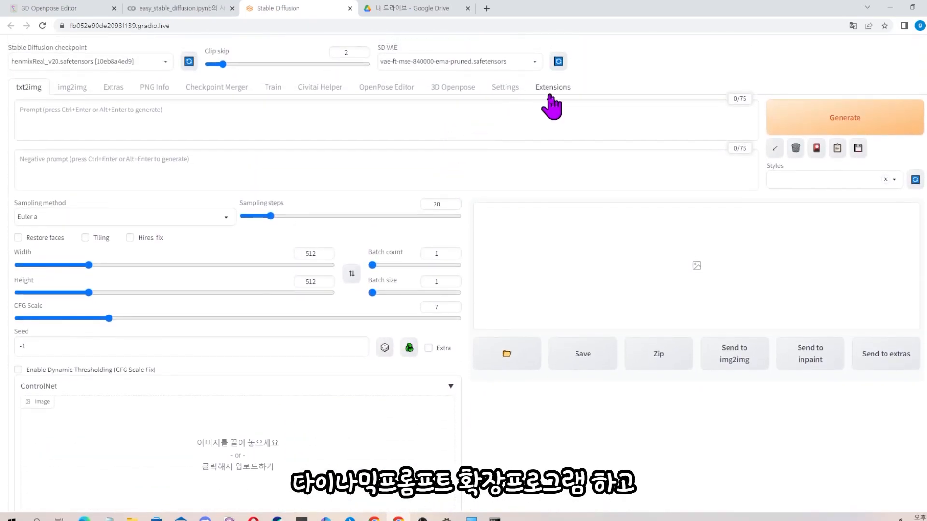
{"action": "left_click", "coordinate": [552, 96]}
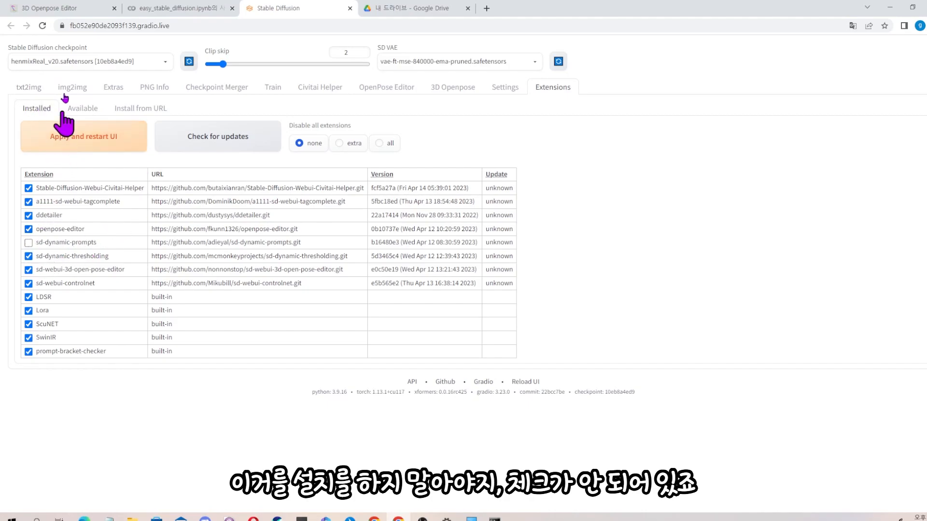
{"action": "left_click", "coordinate": [29, 87]}
{"action": "scroll", "coordinate": [232, 357], "scroll_direction": "down", "scroll_amount": 4}
{"action": "scroll", "coordinate": [222, 371], "scroll_direction": "down", "scroll_amount": 2}
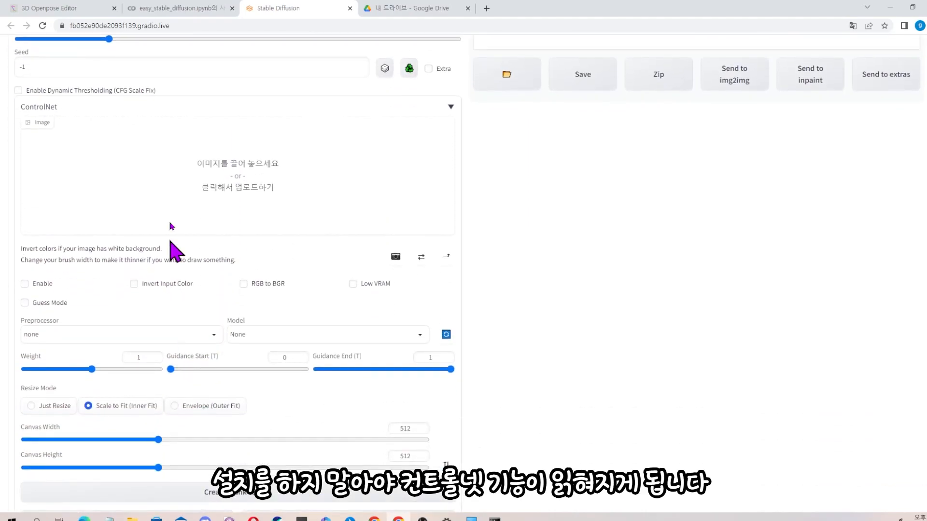
{"action": "scroll", "coordinate": [275, 242], "scroll_direction": "up", "scroll_amount": 1}
{"action": "scroll", "coordinate": [273, 270], "scroll_direction": "down", "scroll_amount": 2}
{"action": "scroll", "coordinate": [286, 342], "scroll_direction": "down", "scroll_amount": 1}
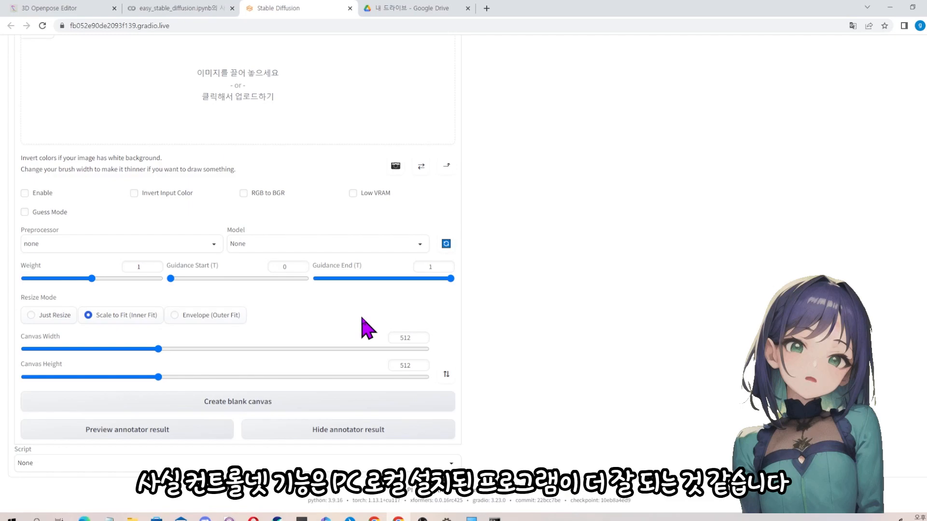
Enter the positive prompt for a photorealistic smiling Korean girl with black hair, white off shoulder, pink shorts and a blurry background.
{"action": "scroll", "coordinate": [662, 429], "scroll_direction": "up", "scroll_amount": 3}
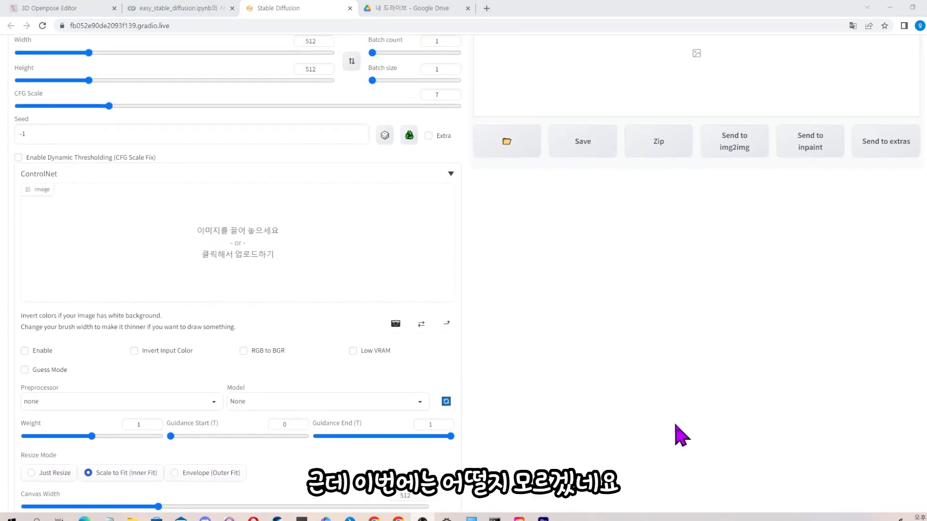
{"action": "scroll", "coordinate": [682, 434], "scroll_direction": "up", "scroll_amount": 4}
{"action": "left_click", "coordinate": [361, 119]}
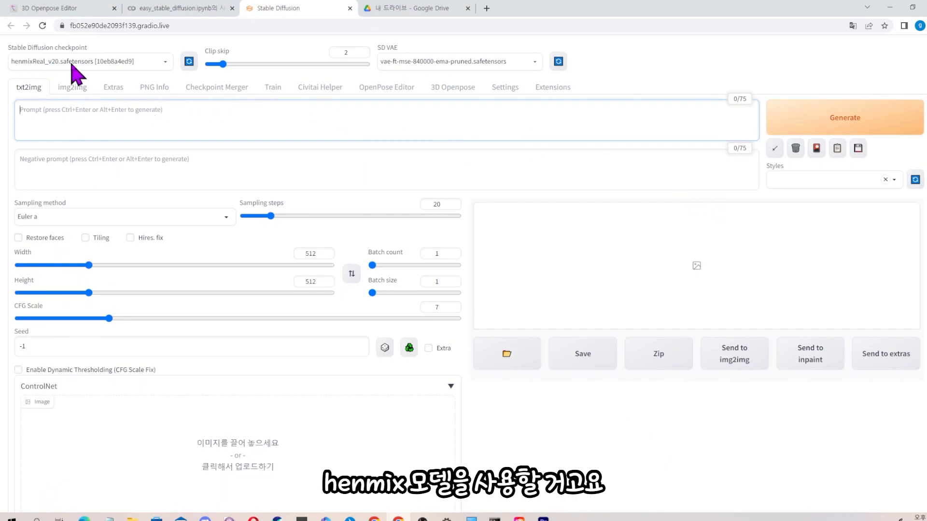
{"action": "type", "text": "(RAW photo, best quality), (realistic, photo-realistic:1.3), best quality ,masterpiece, an extremely delicate and beautiful, extremely detailed ,CG ,unity ,8k wallpaper, Amazing, finely detail,,absurdre,(photorealistic),hyperrealism, (sharp focus),(intricate details:1.1),(extremely detailed CG:1.1),posh, coboy shot,  1girl,(20years beautiful korean girl:1.1), (kpop idol, korean beauty, korean mixed), cute  detailed beautiful face, beautiful white shiny humid skin, ((smiling)), (blue brown eyes),beautiful detail eyes,  red cheeks,  black hair,bangs, medium breasts,narrow waist,  white off shoulder, pink shorts,  looking at viewer  blurry background,"}
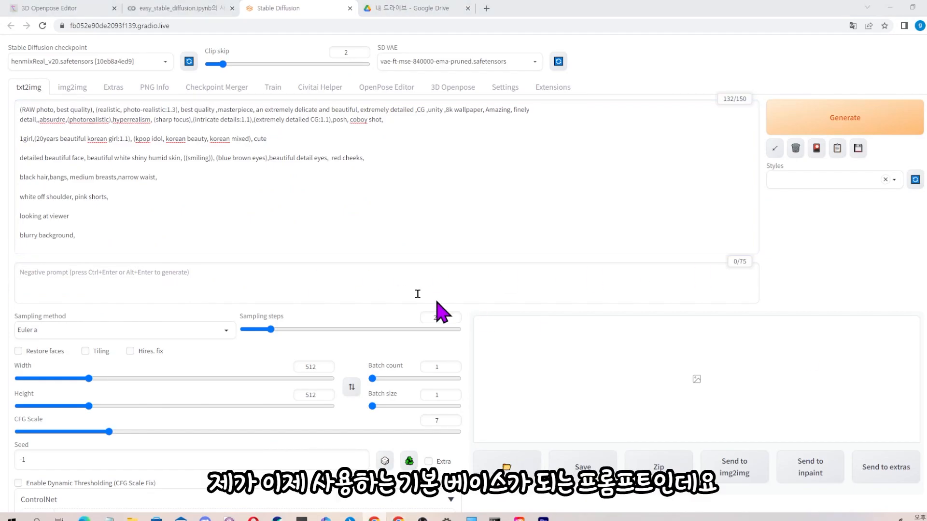
Enter the negative prompt from "worst quality, low quality" through "EasyNegative", and set the sampling method to DPM++ SDE Karras.
{"action": "left_click", "coordinate": [299, 275]}
{"action": "type", "text": "worst quality, low quality,lowres,normal quality,bad anatomy,abnormal body , (bad hands),(missing fingers),(confused hands),(confused fingers),wrong feet, text, error, cropped, EasyNegative"}
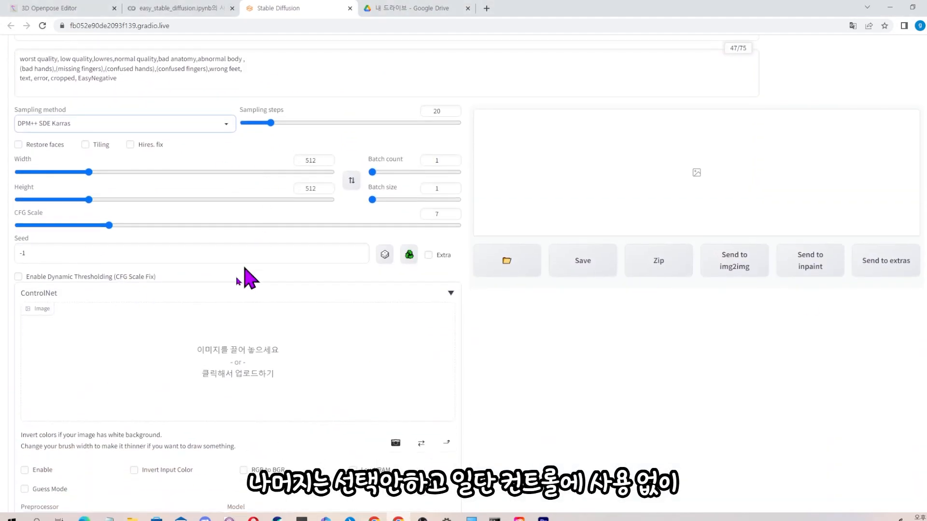
{"action": "scroll", "coordinate": [259, 249], "scroll_direction": "down", "scroll_amount": 1}
{"action": "scroll", "coordinate": [273, 389], "scroll_direction": "down", "scroll_amount": 4}
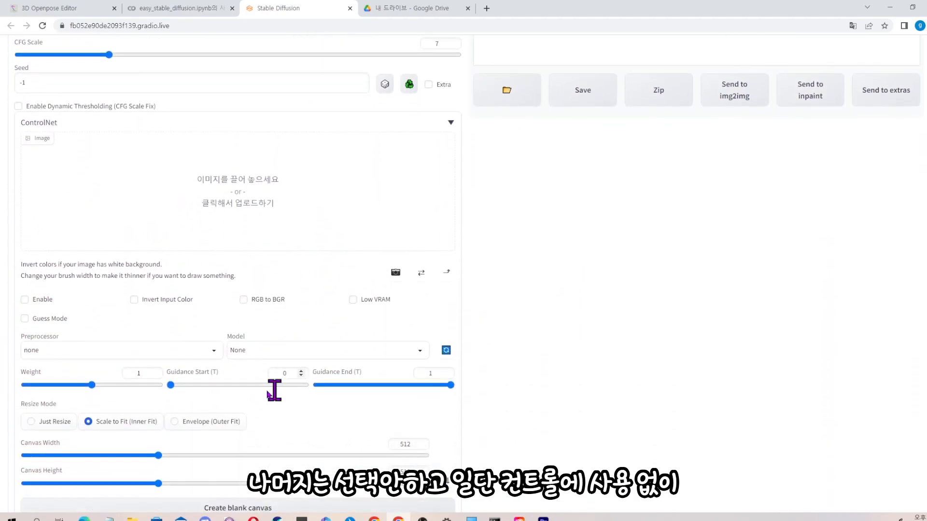
Generate a 512x512 image without ControlNet and inspect it enlarged.
{"action": "scroll", "coordinate": [653, 269], "scroll_direction": "up", "scroll_amount": 8}
{"action": "scroll", "coordinate": [704, 257], "scroll_direction": "up", "scroll_amount": 1}
{"action": "left_click", "coordinate": [842, 132]}
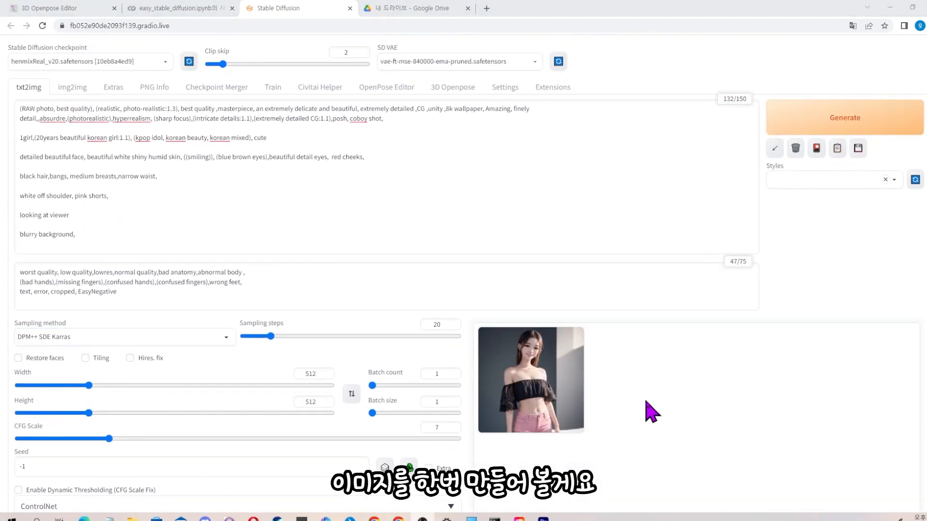
{"action": "scroll", "coordinate": [776, 213], "scroll_direction": "down", "scroll_amount": 5}
{"action": "left_click", "coordinate": [772, 211]}
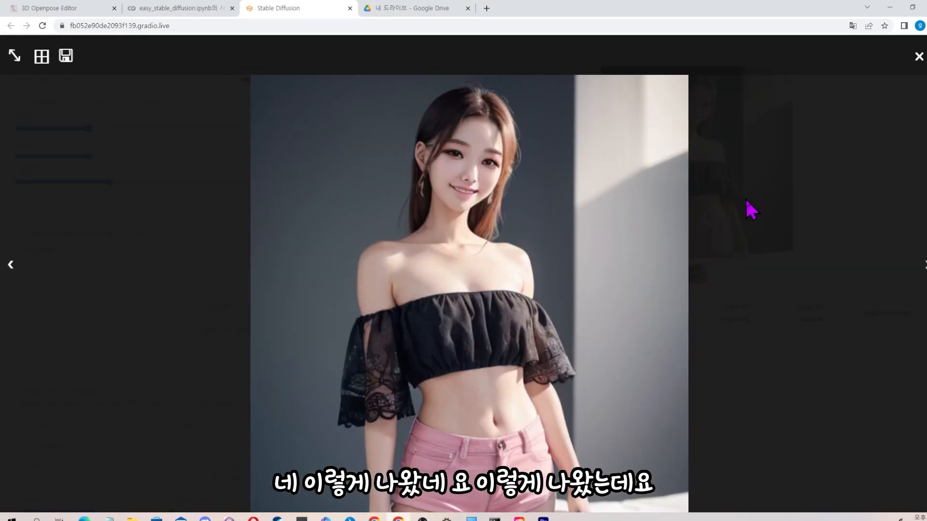
{"action": "left_click", "coordinate": [918, 56]}
Generate a new image with Restore faces turned on and inspect it enlarged.
{"action": "scroll", "coordinate": [261, 287], "scroll_direction": "up", "scroll_amount": 3}
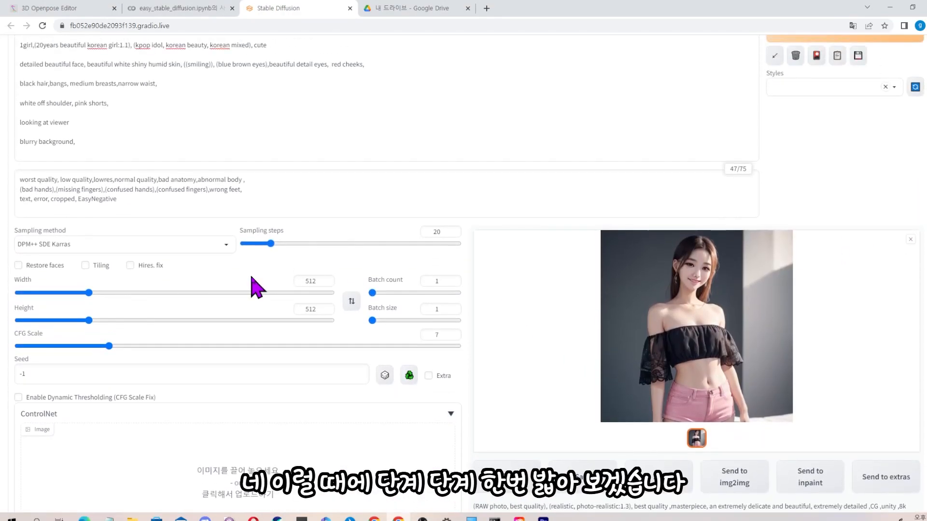
{"action": "left_click", "coordinate": [19, 266]}
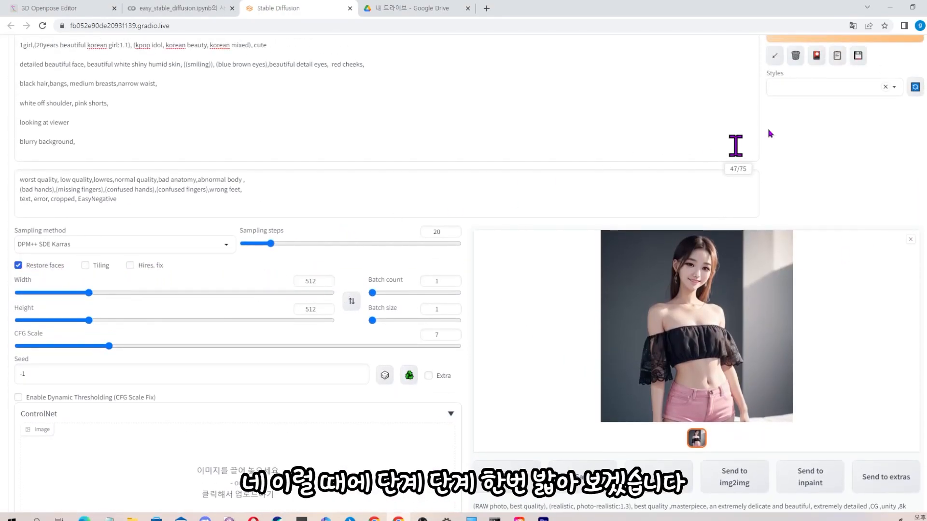
{"action": "scroll", "coordinate": [691, 186], "scroll_direction": "up", "scroll_amount": 1}
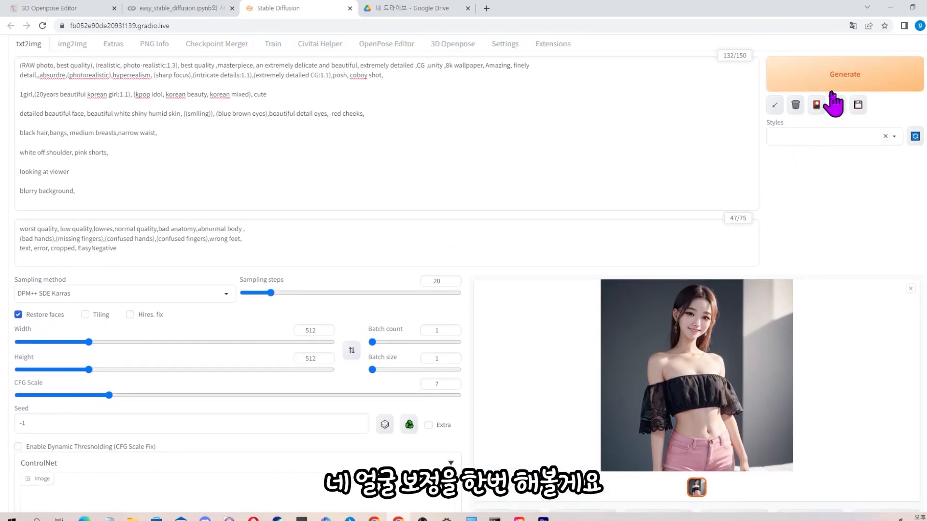
{"action": "left_click", "coordinate": [826, 87]}
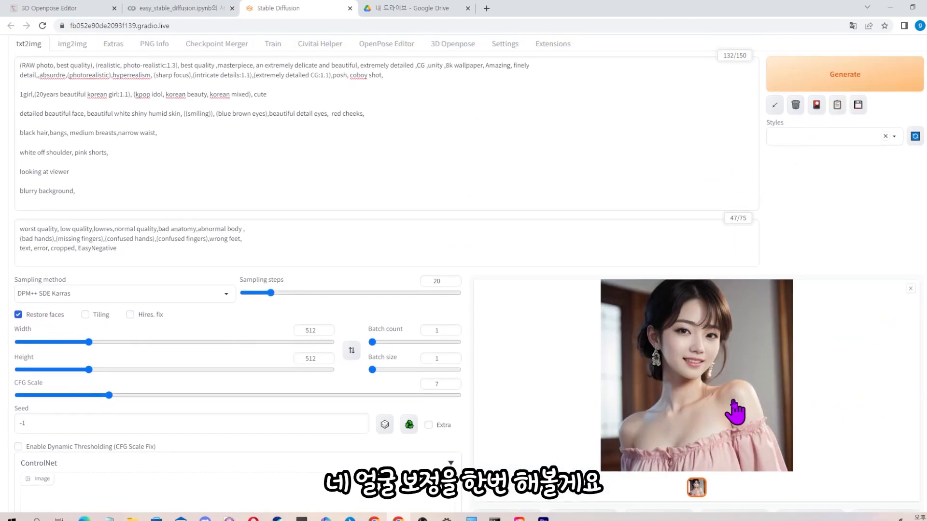
{"action": "left_click", "coordinate": [738, 409]}
{"action": "left_click", "coordinate": [917, 57]}
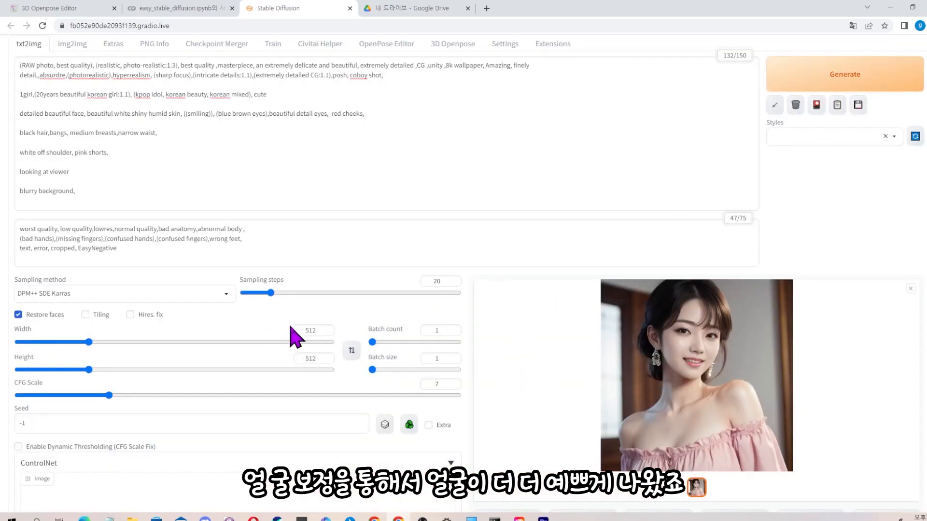
Enable Hires. fix with the R-ESRGAN 4x+ upscaler and set the denoising strength to 0.4.
{"action": "scroll", "coordinate": [274, 319], "scroll_direction": "down", "scroll_amount": 1}
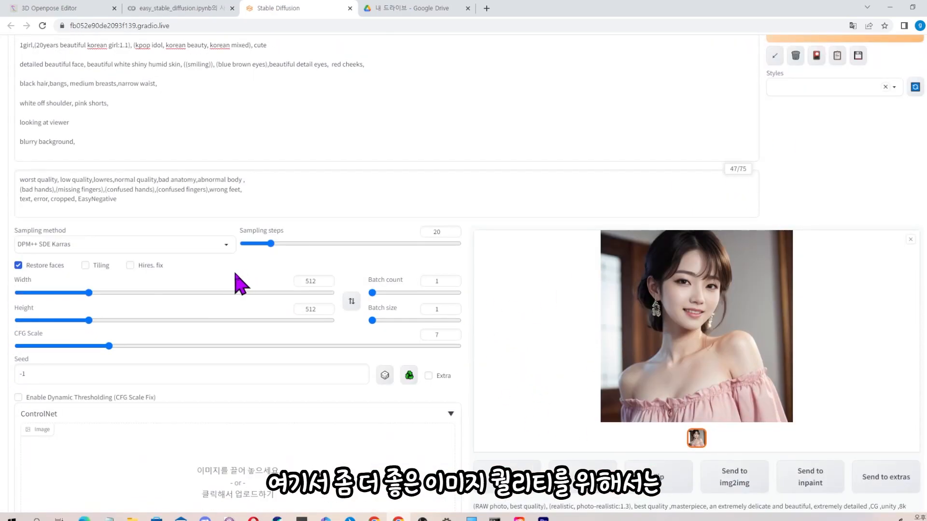
{"action": "left_click", "coordinate": [138, 268]}
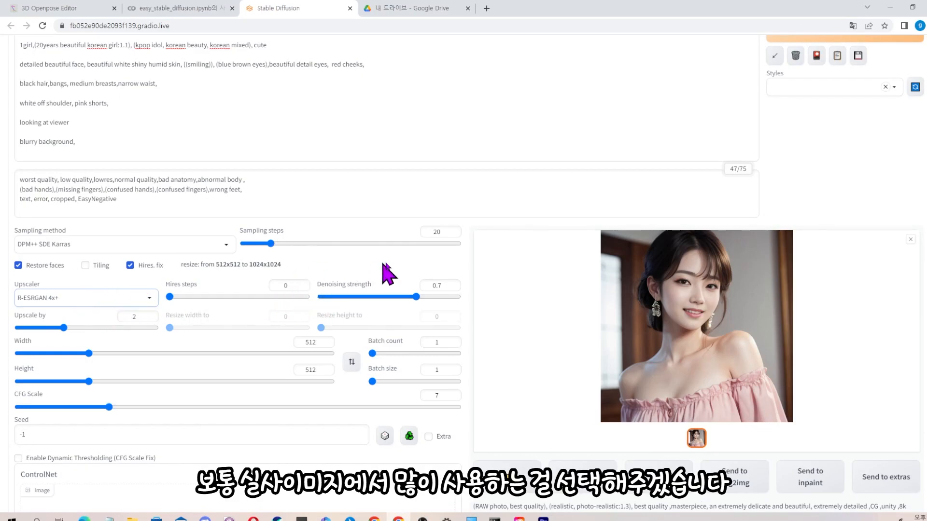
{"action": "scroll", "coordinate": [376, 288], "scroll_direction": "down", "scroll_amount": 1}
{"action": "double_click", "coordinate": [437, 256]}
{"action": "type", "text": "0"}
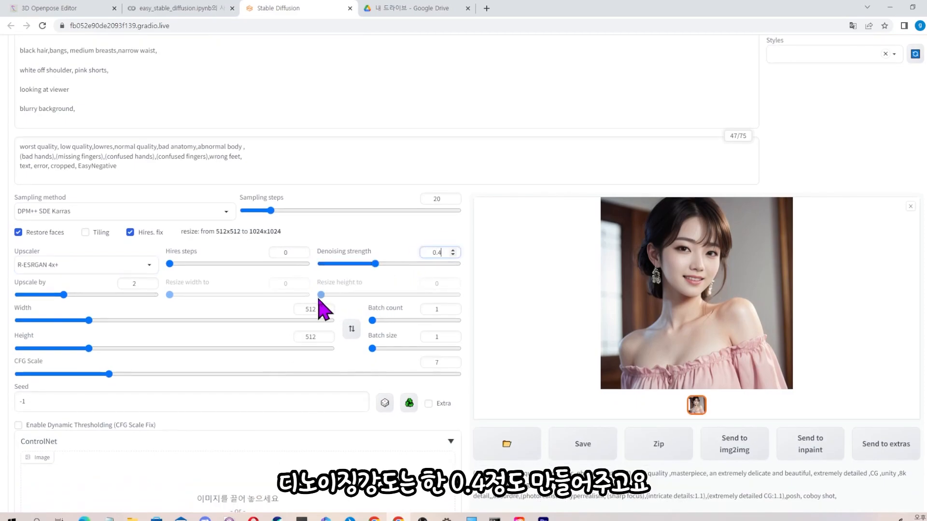
{"action": "scroll", "coordinate": [300, 319], "scroll_direction": "down", "scroll_amount": 2}
{"action": "scroll", "coordinate": [280, 334], "scroll_direction": "up", "scroll_amount": 3}
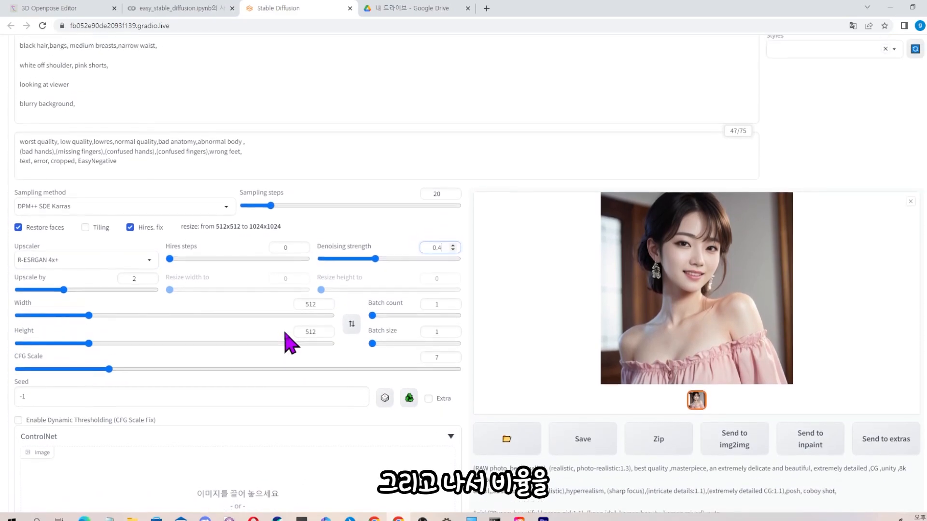
Set the image height to 768 pixels for a portrait format.
{"action": "scroll", "coordinate": [329, 362], "scroll_direction": "up", "scroll_amount": 2}
{"action": "scroll", "coordinate": [340, 348], "scroll_direction": "down", "scroll_amount": 2}
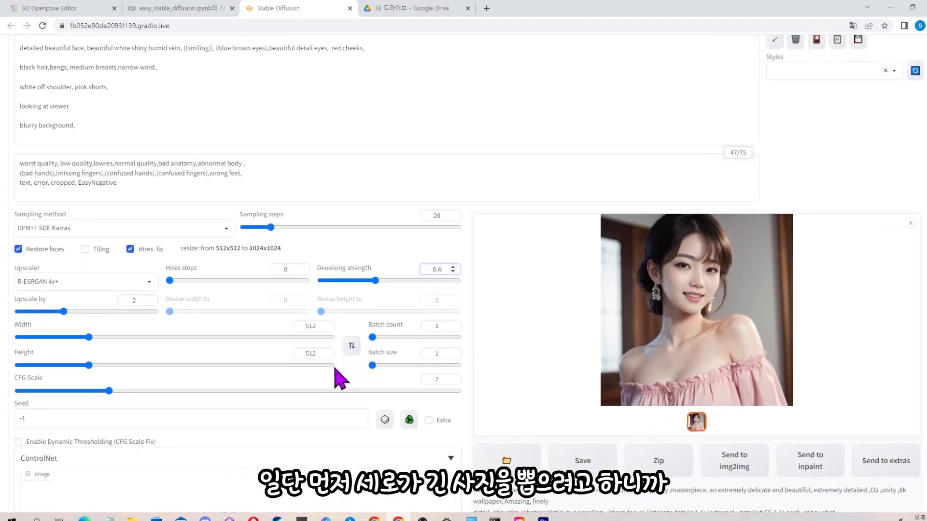
{"action": "left_click", "coordinate": [320, 354]}
{"action": "left_click_drag", "start_coordinate": [320, 354], "coordinate": [293, 374]}
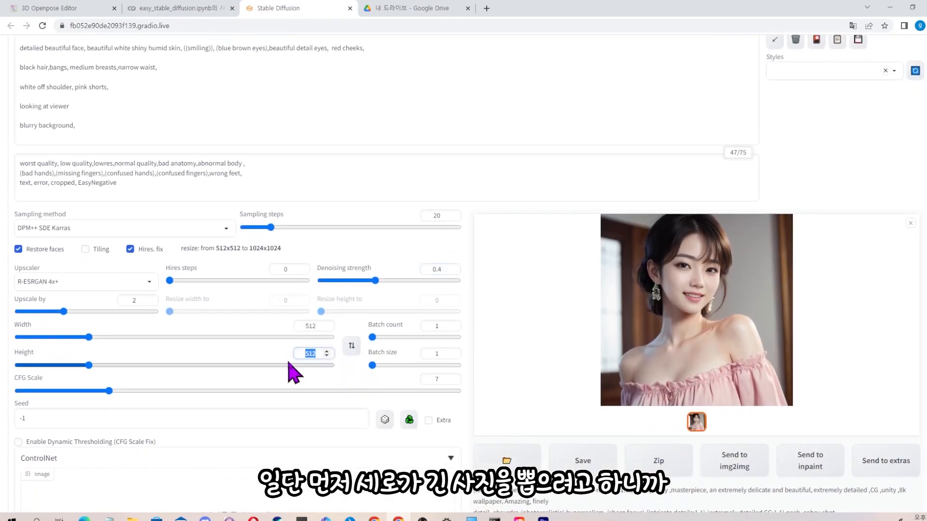
{"action": "type", "text": "768"}
Generate the 512x768 portrait image with Hires. fix and inspect it enlarged.
{"action": "scroll", "coordinate": [679, 159], "scroll_direction": "up", "scroll_amount": 3}
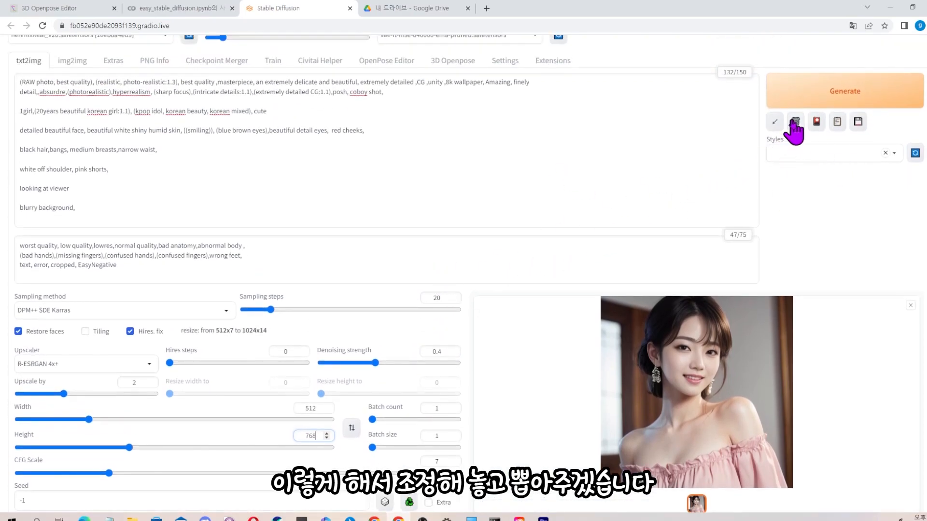
{"action": "right_click", "coordinate": [807, 96]}
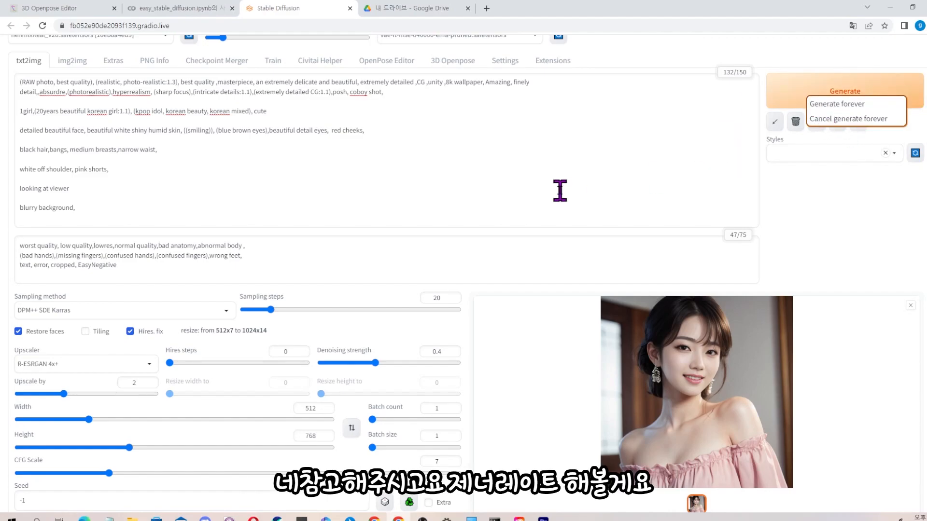
{"action": "left_click", "coordinate": [772, 223]}
{"action": "left_click", "coordinate": [829, 104]}
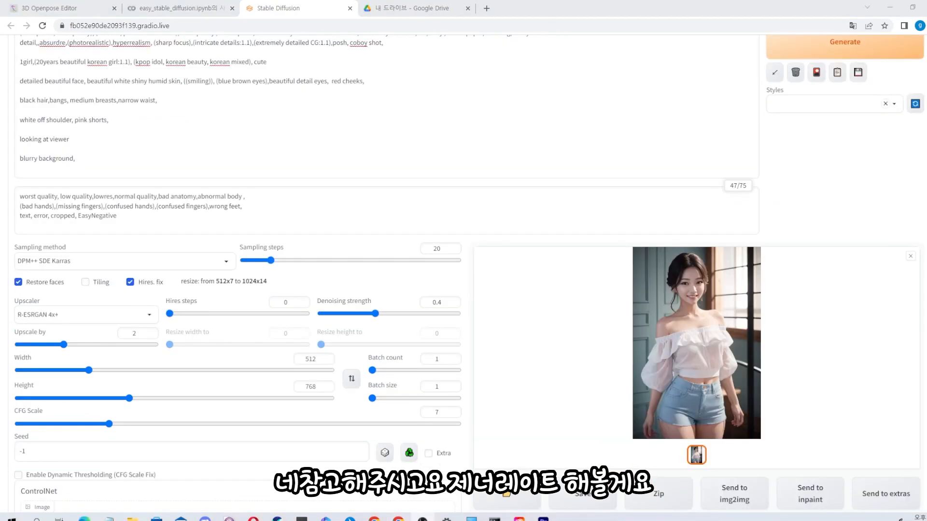
{"action": "left_click", "coordinate": [710, 380]}
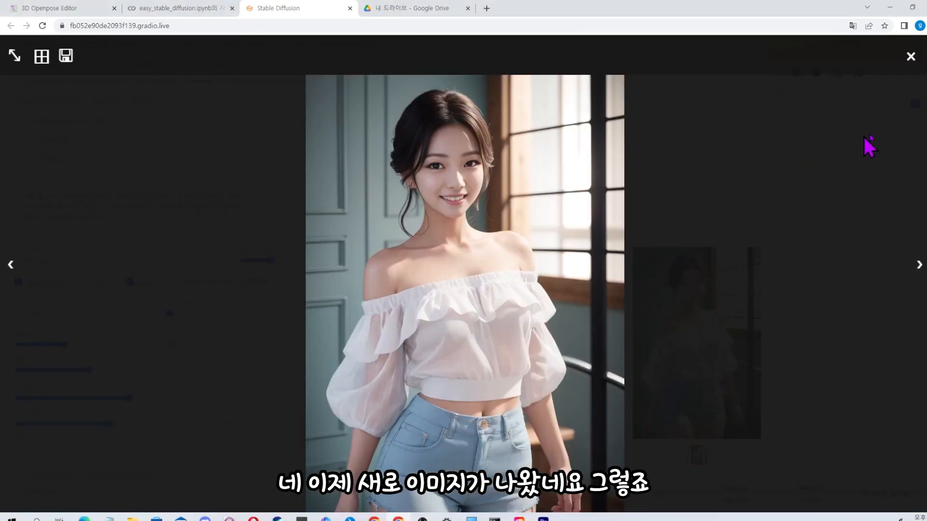
{"action": "left_click", "coordinate": [911, 56]}
Examine how the positive prompt is grouped into sections and review the generation settings used for the portrait image.
{"action": "scroll", "coordinate": [393, 203], "scroll_direction": "up", "scroll_amount": 1}
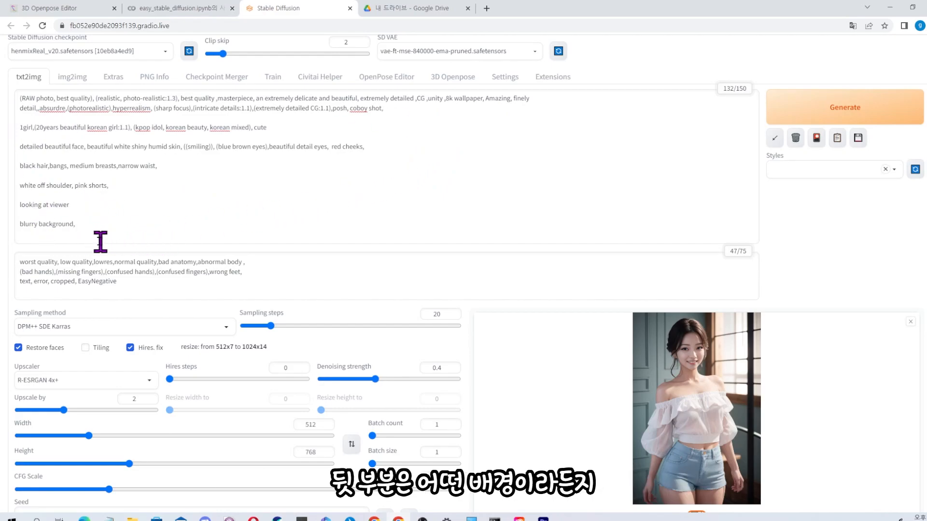
{"action": "left_click", "coordinate": [101, 221]}
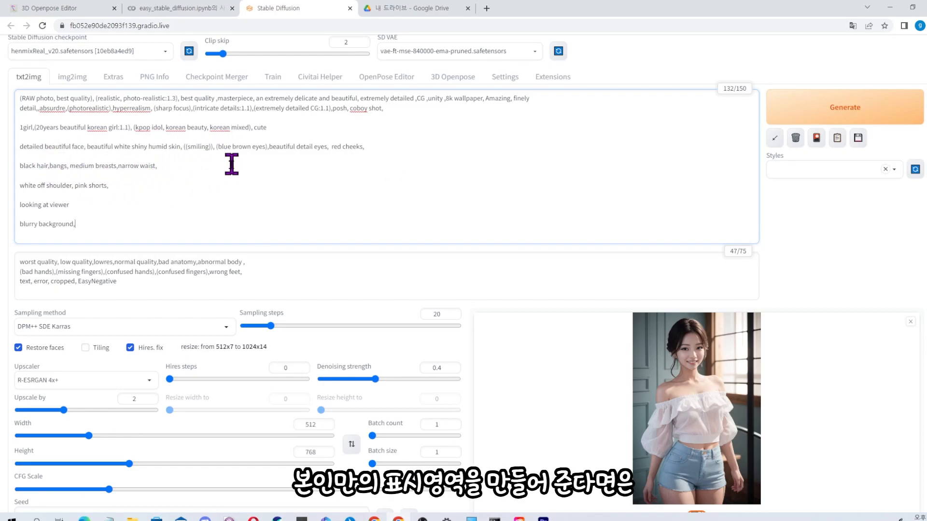
{"action": "scroll", "coordinate": [213, 176], "scroll_direction": "down", "scroll_amount": 1}
{"action": "scroll", "coordinate": [218, 166], "scroll_direction": "up", "scroll_amount": 1}
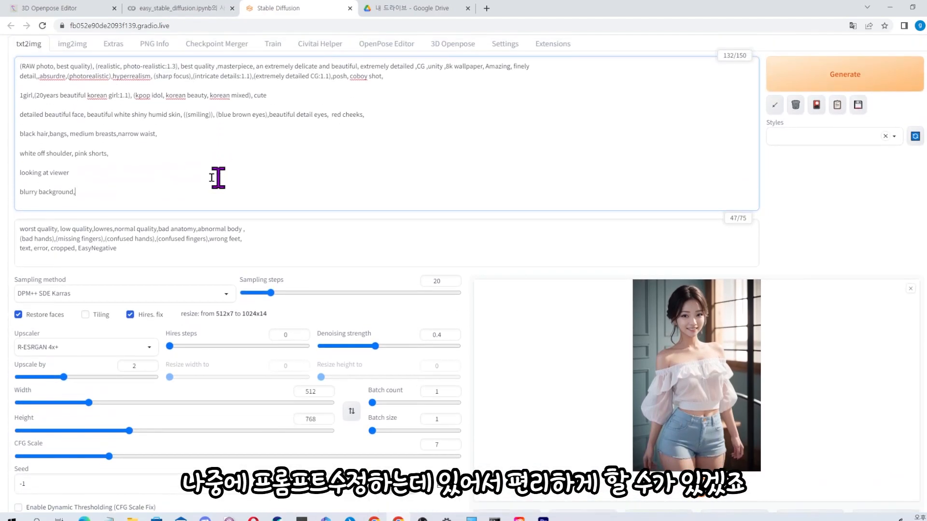
{"action": "scroll", "coordinate": [473, 268], "scroll_direction": "down", "scroll_amount": 4}
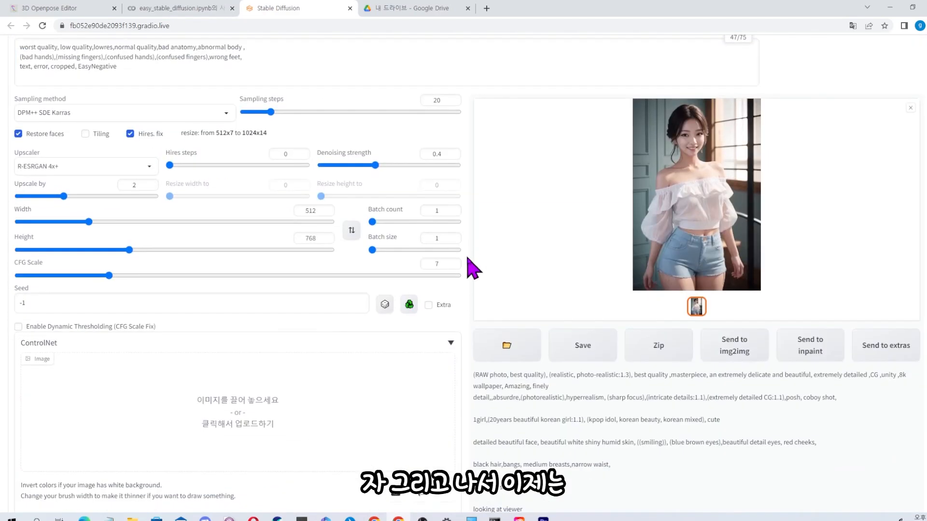
{"action": "scroll", "coordinate": [472, 265], "scroll_direction": "up", "scroll_amount": 2}
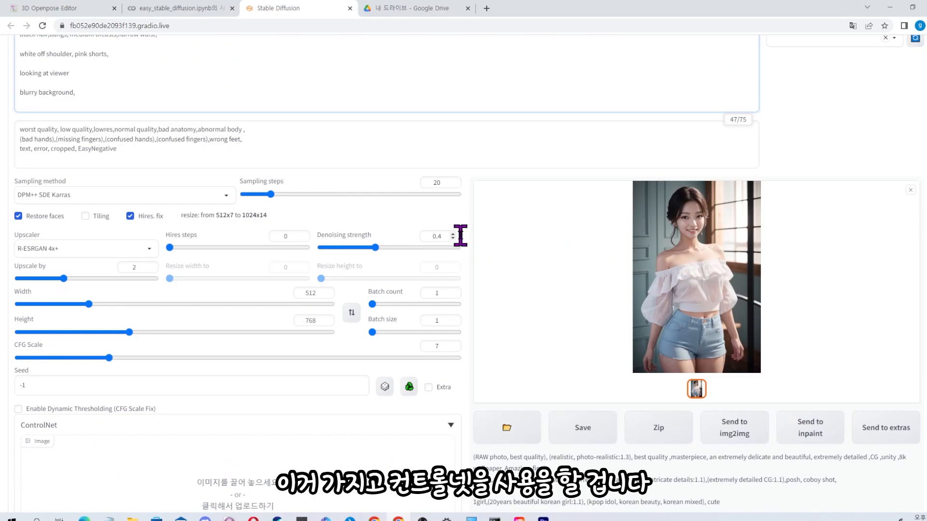
{"action": "scroll", "coordinate": [464, 244], "scroll_direction": "down", "scroll_amount": 2}
{"action": "scroll", "coordinate": [471, 257], "scroll_direction": "down", "scroll_amount": 1}
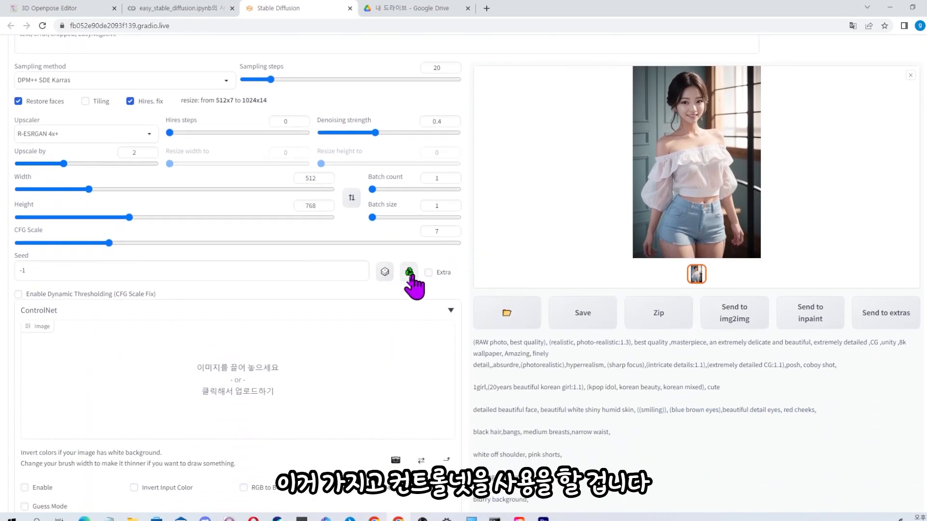
Enable ControlNet with the openpose preprocessor and control_openpose-fp16 model, using the full-body photo of the woman in a black dress.
{"action": "scroll", "coordinate": [415, 285], "scroll_direction": "down", "scroll_amount": 3}
{"action": "left_click", "coordinate": [58, 407]}
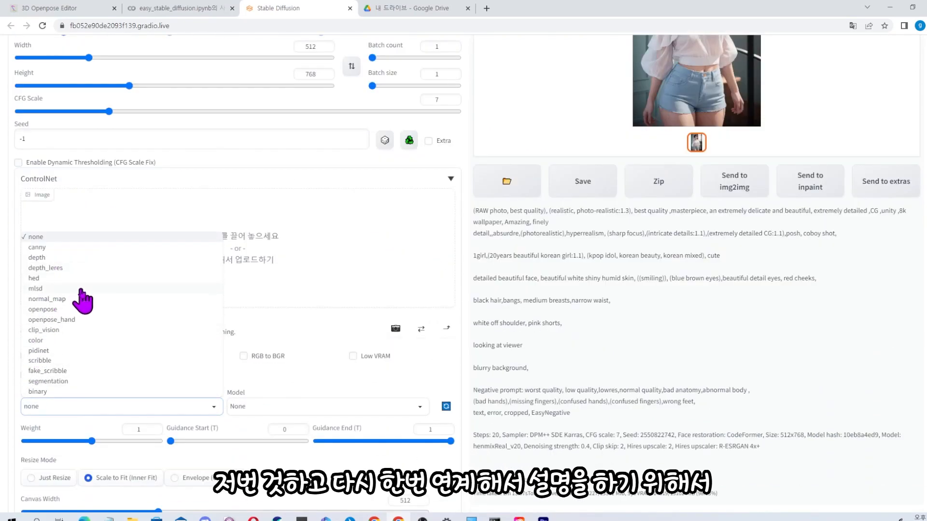
{"action": "left_click", "coordinate": [60, 310]}
{"action": "left_click", "coordinate": [24, 356]}
{"action": "left_click", "coordinate": [261, 407]}
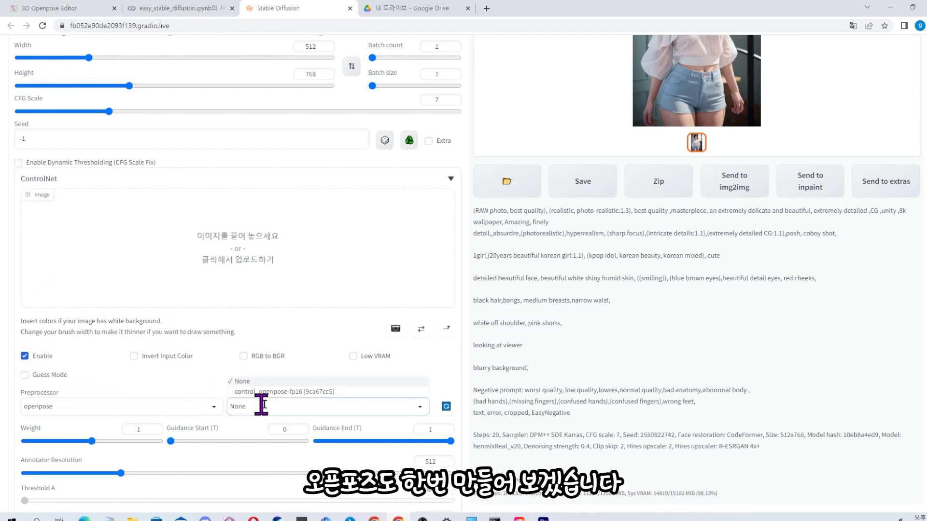
{"action": "left_click", "coordinate": [309, 392]}
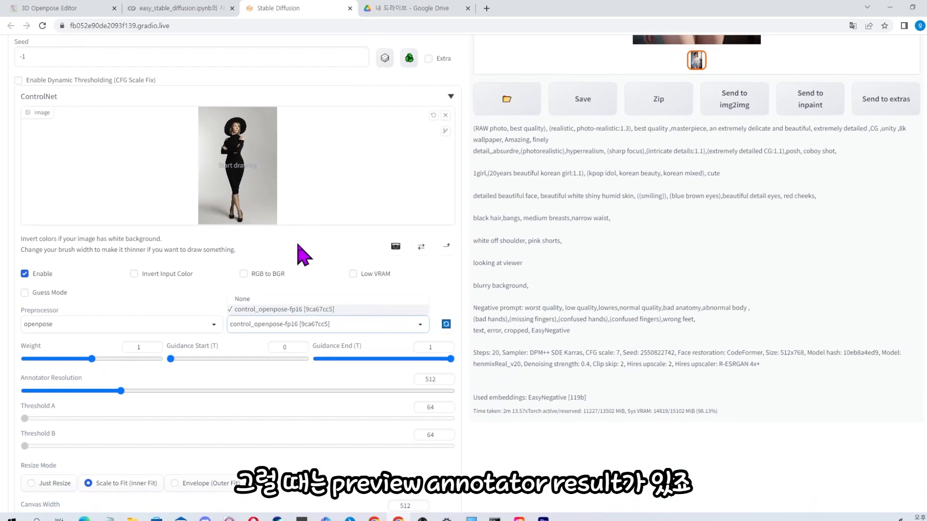
Preview the annotator result for the reference photo and compare the pose skeleton with it.
{"action": "scroll", "coordinate": [298, 245], "scroll_direction": "down", "scroll_amount": 3}
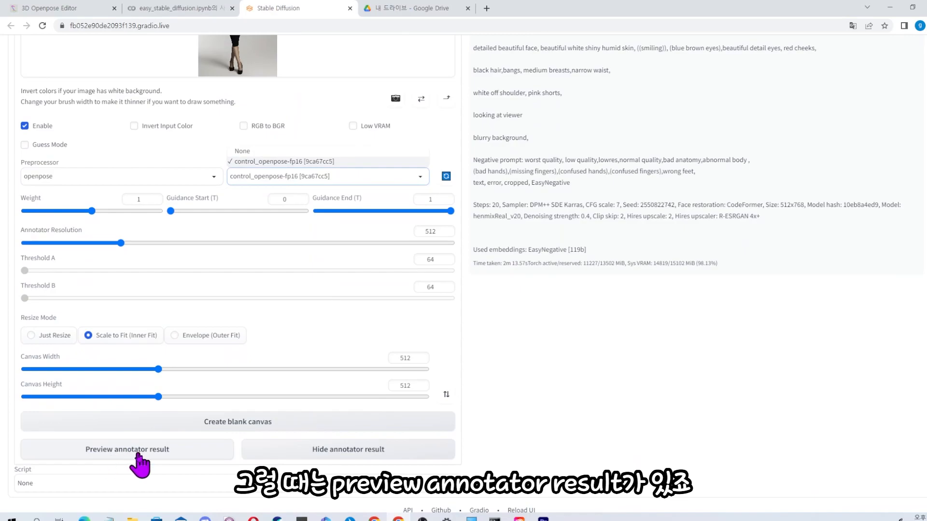
{"action": "scroll", "coordinate": [325, 348], "scroll_direction": "up", "scroll_amount": 2}
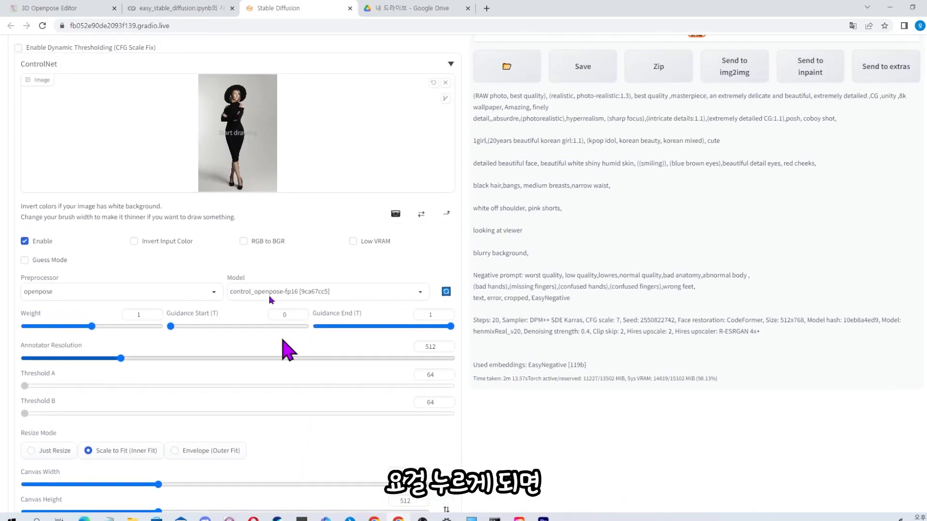
{"action": "scroll", "coordinate": [304, 172], "scroll_direction": "up", "scroll_amount": 2}
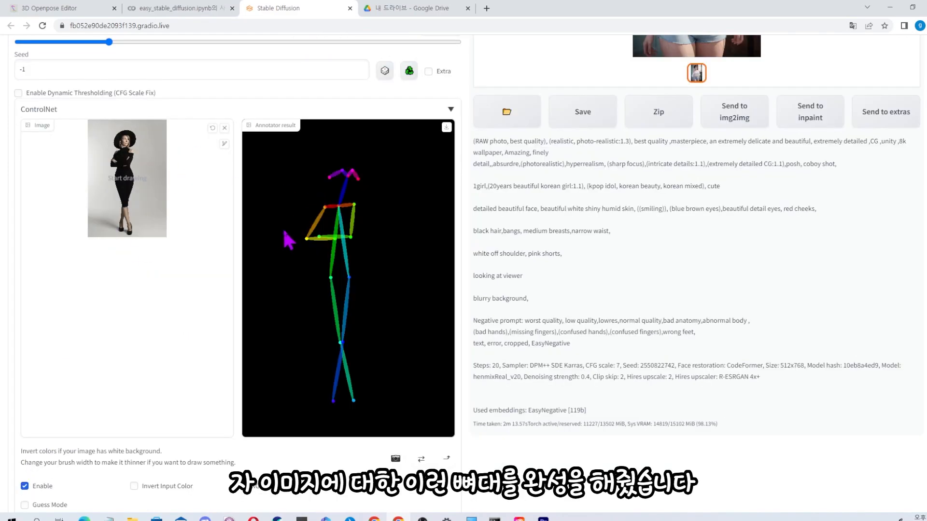
{"action": "scroll", "coordinate": [355, 307], "scroll_direction": "up", "scroll_amount": 2}
{"action": "scroll", "coordinate": [353, 306], "scroll_direction": "down", "scroll_amount": 2}
{"action": "scroll", "coordinate": [355, 304], "scroll_direction": "up", "scroll_amount": 4}
Examine the ControlNet weight, guidance, annotator resolution and resize mode settings.
{"action": "scroll", "coordinate": [513, 202], "scroll_direction": "down", "scroll_amount": 8}
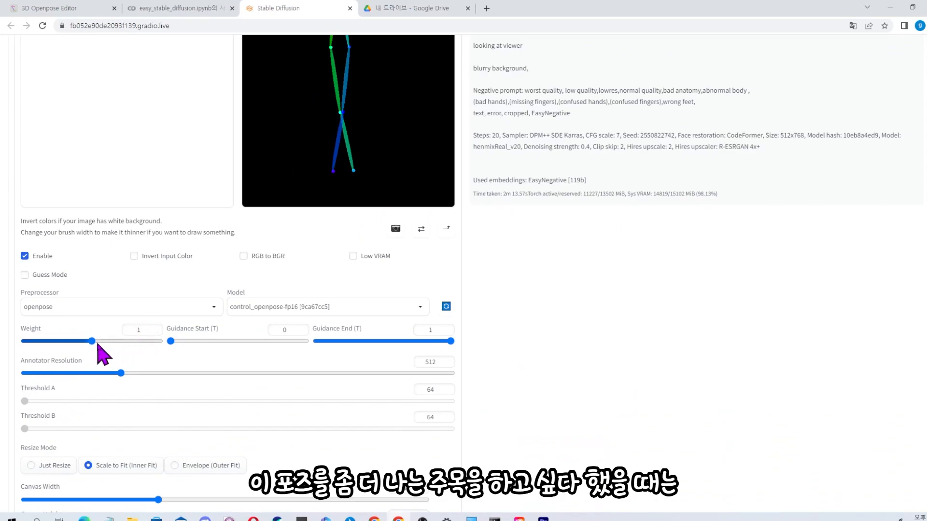
{"action": "mouse_move", "coordinate": [93, 342]}
{"action": "left_mouse_down"}
{"action": "mouse_move", "coordinate": [161, 341]}
{"action": "mouse_move", "coordinate": [92, 342]}
{"action": "left_mouse_up"}
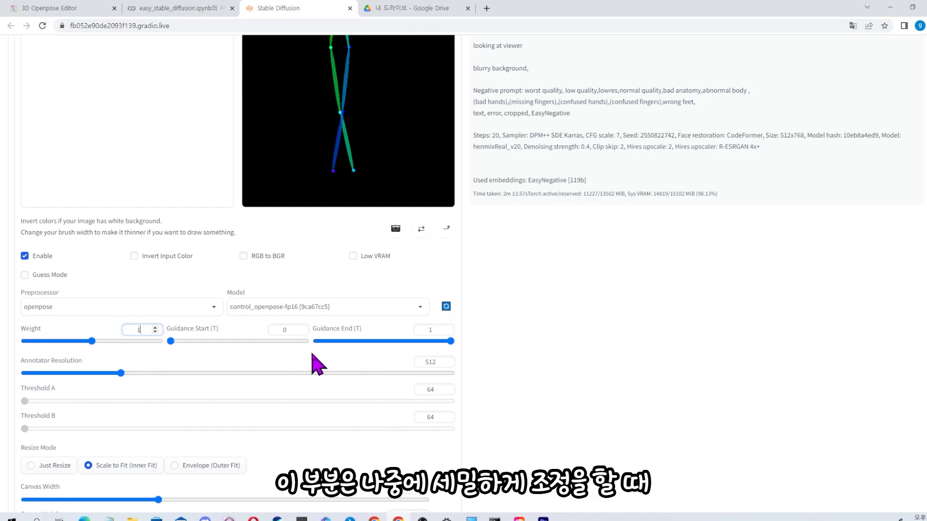
{"action": "scroll", "coordinate": [271, 360], "scroll_direction": "down", "scroll_amount": 2}
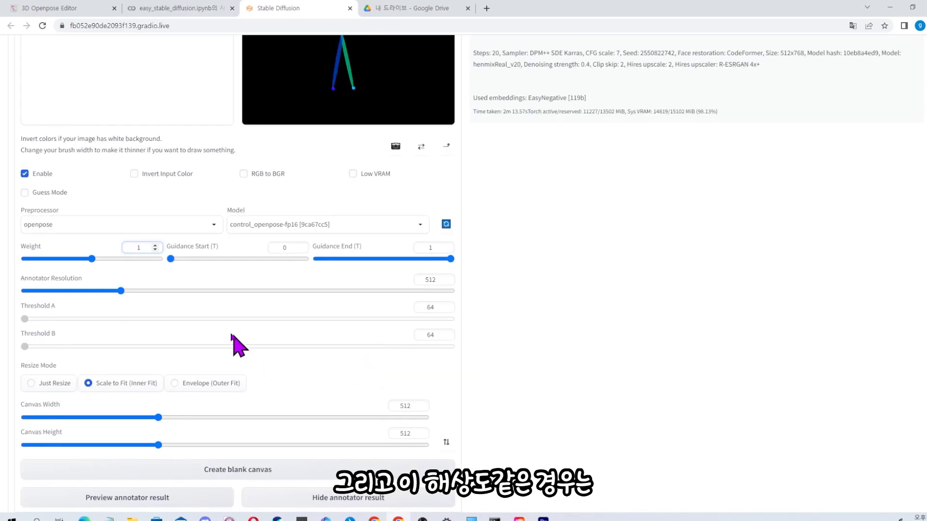
{"action": "scroll", "coordinate": [108, 306], "scroll_direction": "up", "scroll_amount": 1}
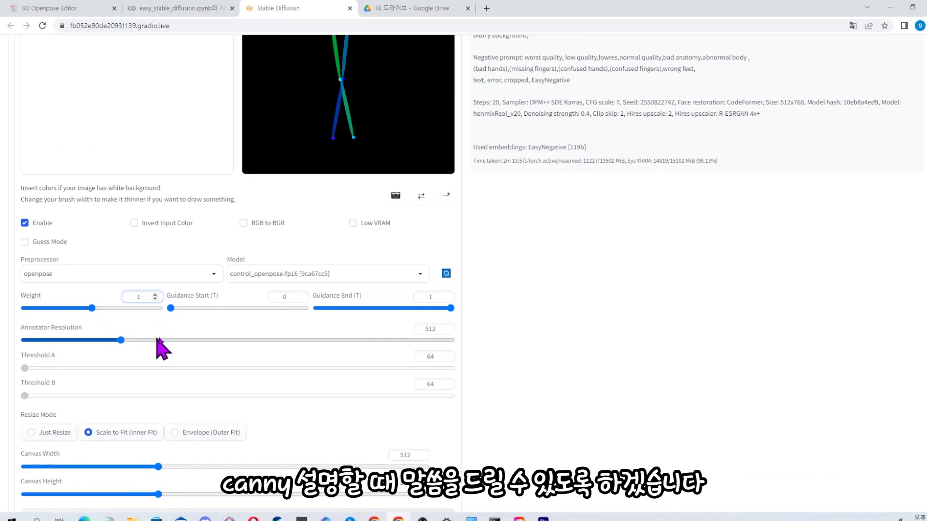
{"action": "scroll", "coordinate": [203, 329], "scroll_direction": "down", "scroll_amount": 1}
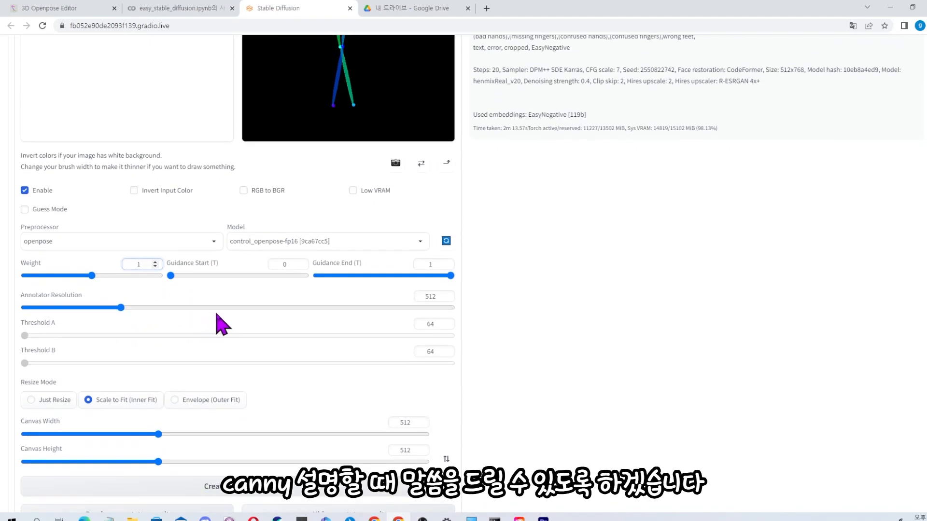
Remove "coboy shot," from the positive prompt so it matches the full-body reference pose.
{"action": "scroll", "coordinate": [652, 244], "scroll_direction": "up", "scroll_amount": 10}
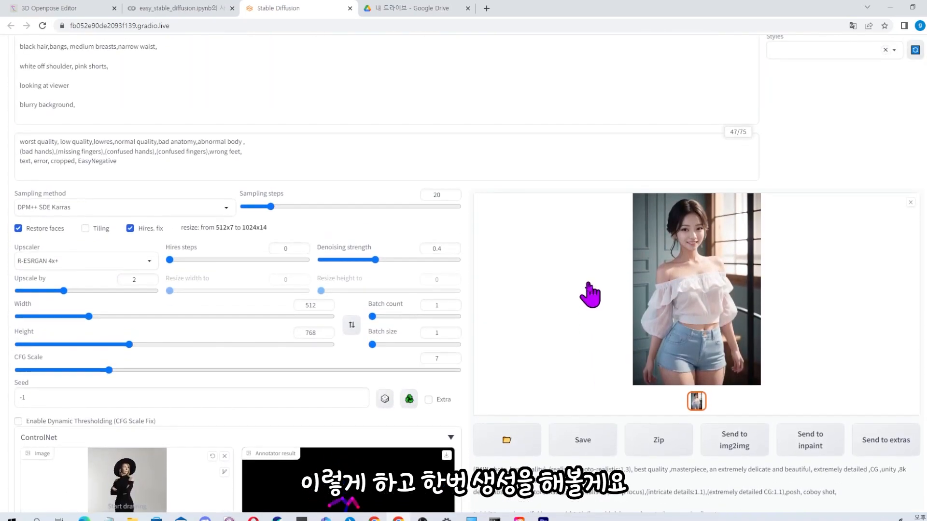
{"action": "scroll", "coordinate": [589, 295], "scroll_direction": "down", "scroll_amount": 5}
{"action": "scroll", "coordinate": [589, 289], "scroll_direction": "up", "scroll_amount": 7}
{"action": "scroll", "coordinate": [631, 241], "scroll_direction": "up", "scroll_amount": 1}
{"action": "scroll", "coordinate": [497, 209], "scroll_direction": "down", "scroll_amount": 1}
{"action": "scroll", "coordinate": [434, 206], "scroll_direction": "up", "scroll_amount": 1}
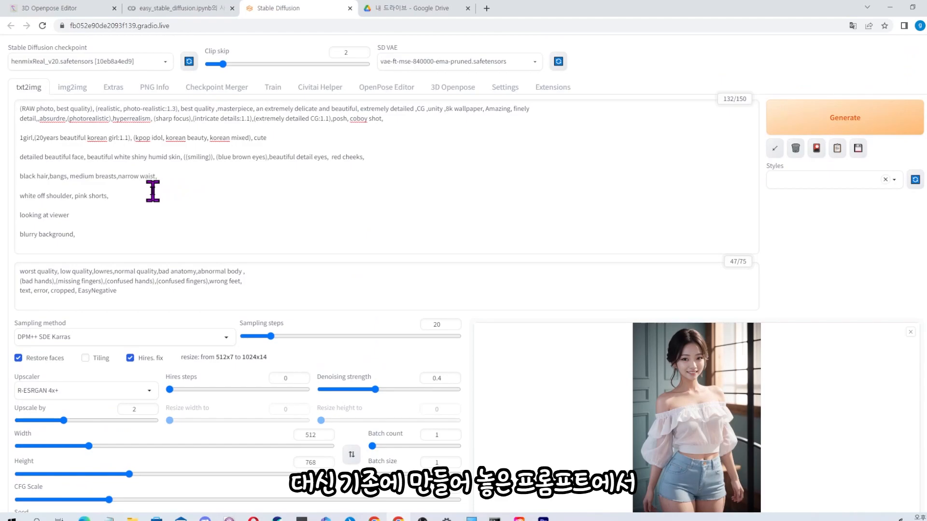
{"action": "left_click_drag", "start_coordinate": [349, 123], "coordinate": [390, 121]}
{"action": "key", "text": "BackSpace"}
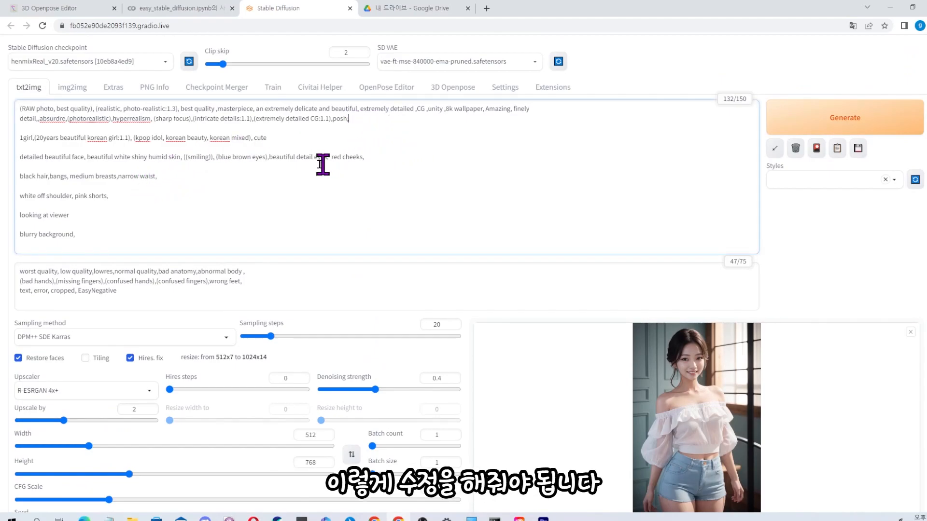
Delete the "looking at viewer" line and its extra blank line from the positive prompt.
{"action": "left_click", "coordinate": [211, 176]}
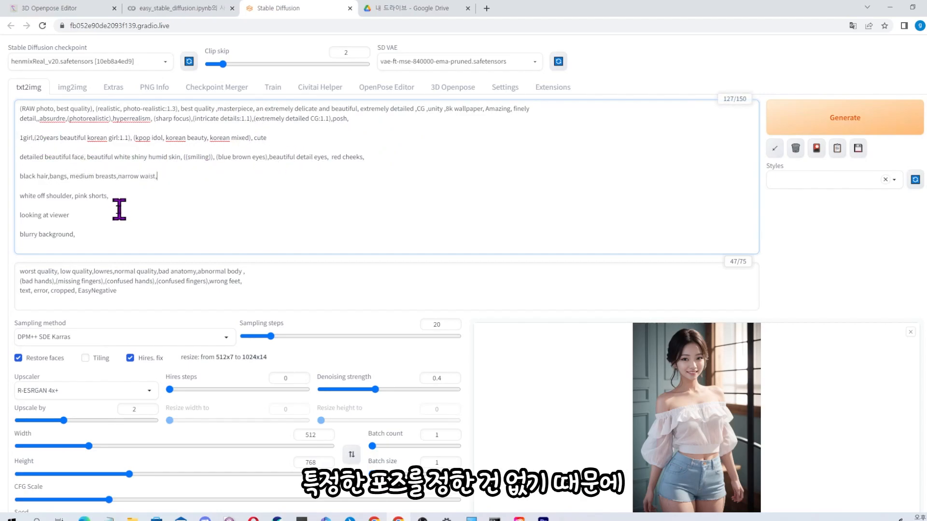
{"action": "left_click_drag", "start_coordinate": [95, 216], "coordinate": [19, 216]}
{"action": "left_click", "coordinate": [87, 218]}
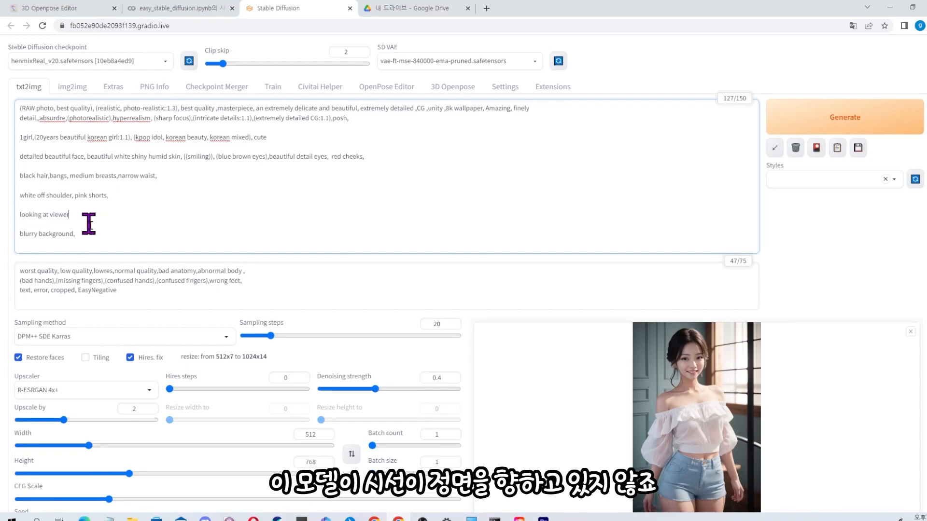
{"action": "scroll", "coordinate": [170, 347], "scroll_direction": "down", "scroll_amount": 4}
{"action": "scroll", "coordinate": [170, 347], "scroll_direction": "down", "scroll_amount": 1}
{"action": "scroll", "coordinate": [186, 228], "scroll_direction": "up", "scroll_amount": 5}
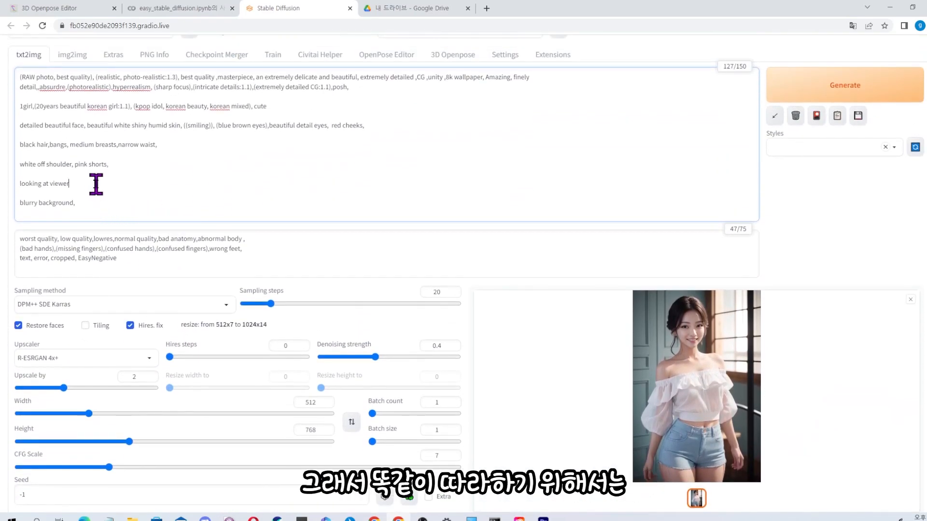
{"action": "left_click_drag", "start_coordinate": [97, 184], "coordinate": [22, 183]}
{"action": "key", "text": "BackSpace"}
{"action": "key", "text": "BackSpace"}
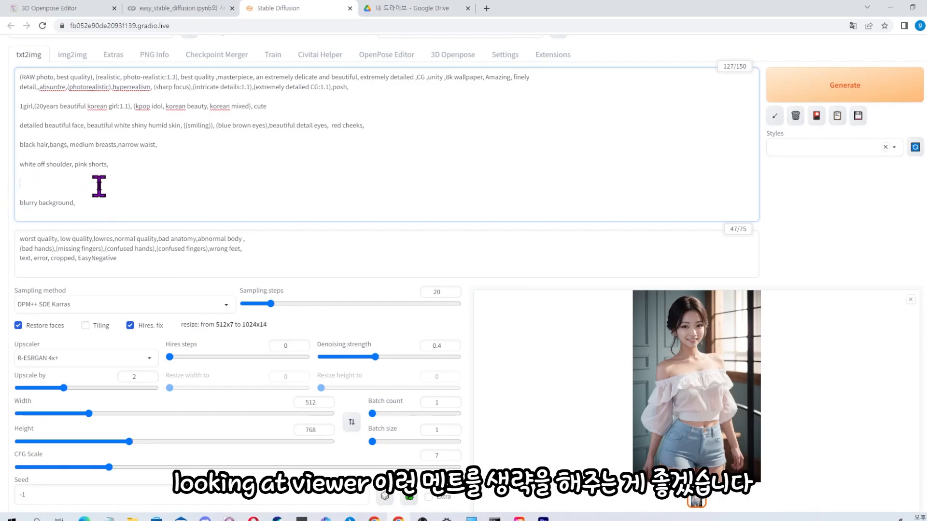
{"action": "key", "text": "BackSpace"}
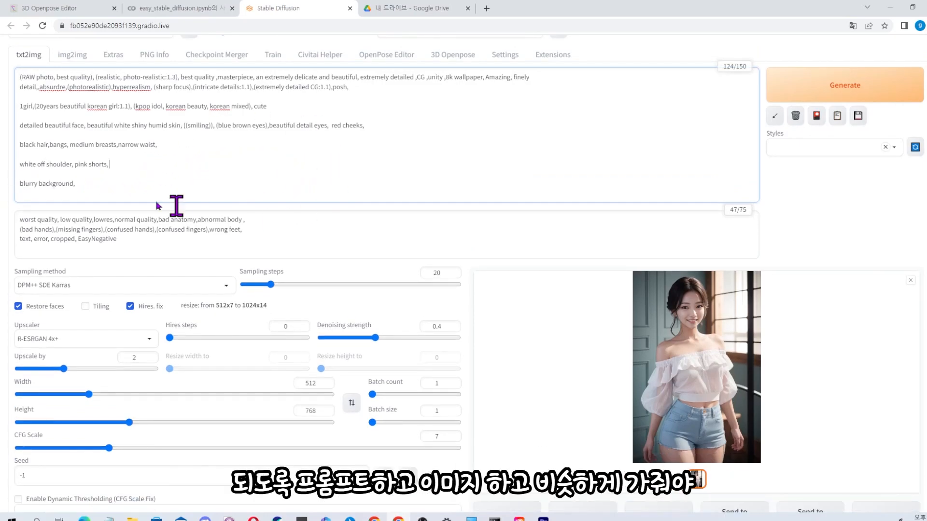
Generate an image with the openpose ControlNet applied and inspect the full-body result enlarged.
{"action": "scroll", "coordinate": [213, 459], "scroll_direction": "down", "scroll_amount": 2}
{"action": "scroll", "coordinate": [430, 193], "scroll_direction": "up", "scroll_amount": 3}
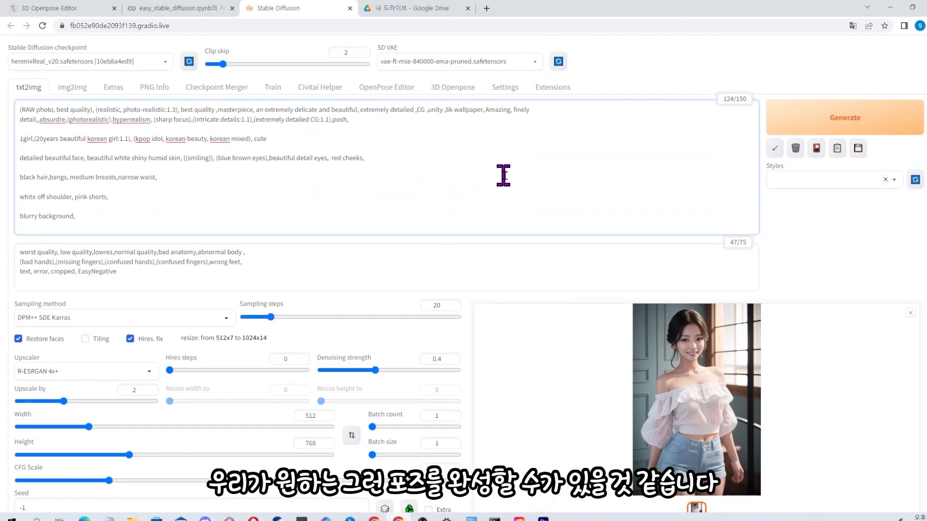
{"action": "scroll", "coordinate": [509, 170], "scroll_direction": "down", "scroll_amount": 1}
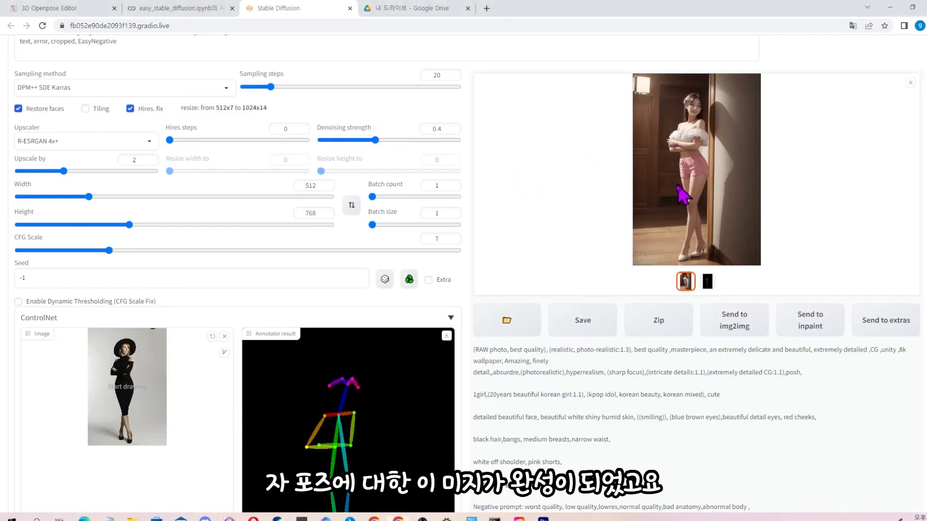
{"action": "left_click", "coordinate": [676, 198]}
{"action": "scroll", "coordinate": [584, 272], "scroll_direction": "down", "scroll_amount": 1}
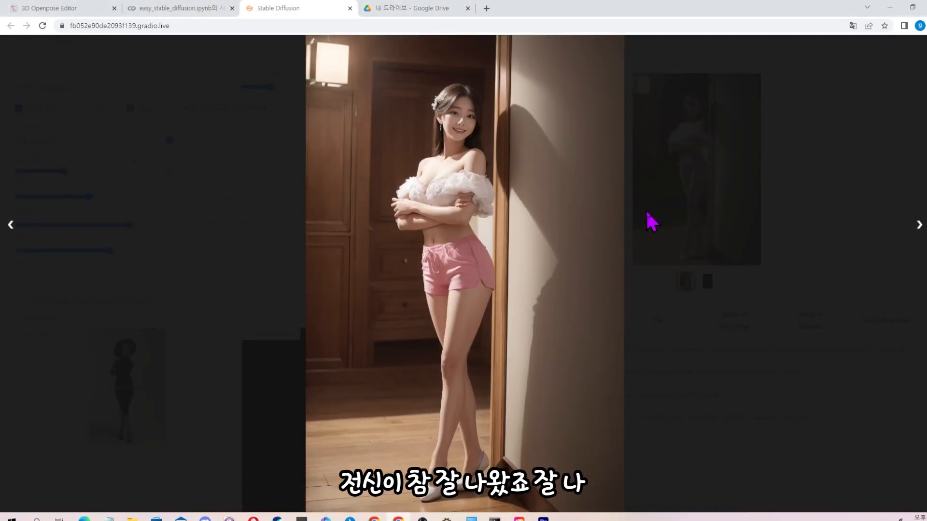
{"action": "scroll", "coordinate": [699, 178], "scroll_direction": "up", "scroll_amount": 1}
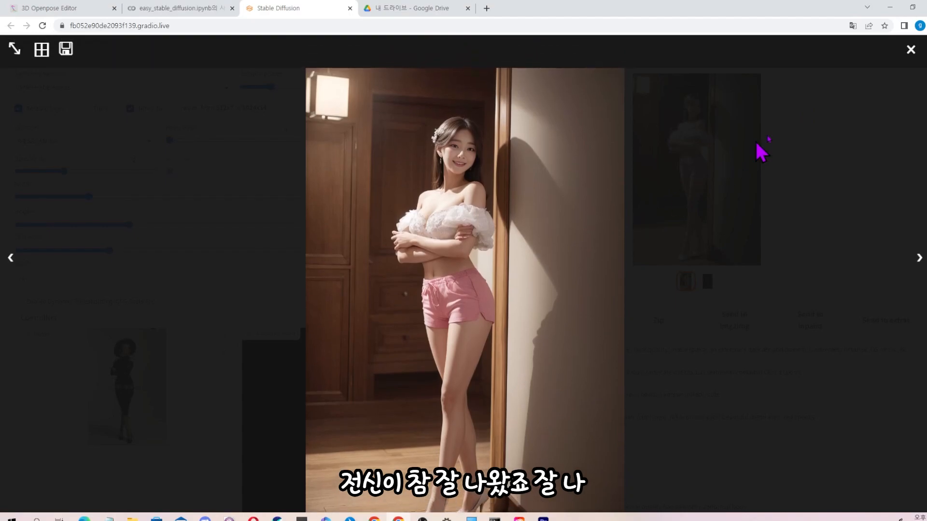
Close the enlarged image and compare the generated full-body pose with the reference photo and its openpose skeleton, especially the crossed legs.
{"action": "left_click", "coordinate": [909, 50]}
{"action": "scroll", "coordinate": [596, 238], "scroll_direction": "down", "scroll_amount": 2}
{"action": "scroll", "coordinate": [531, 251], "scroll_direction": "up", "scroll_amount": 1}
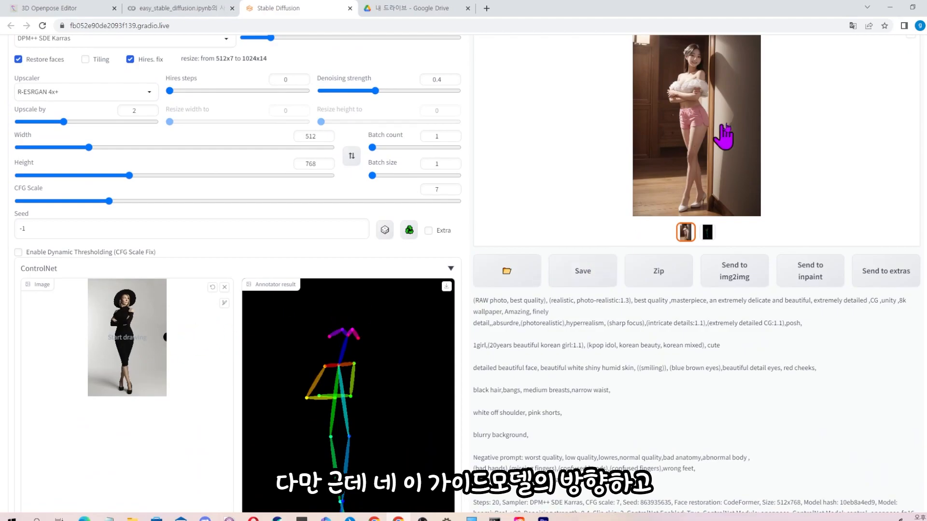
{"action": "scroll", "coordinate": [628, 217], "scroll_direction": "down", "scroll_amount": 1}
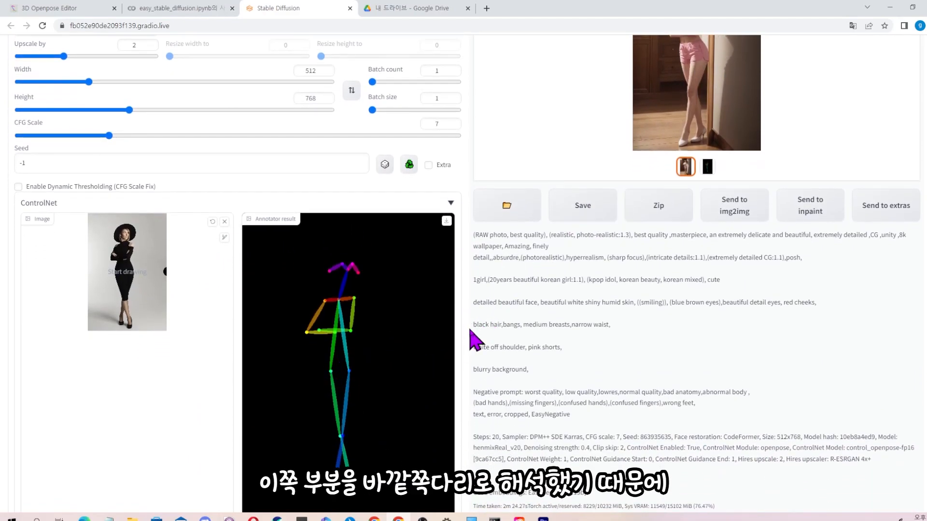
{"action": "scroll", "coordinate": [482, 324], "scroll_direction": "up", "scroll_amount": 2}
{"action": "scroll", "coordinate": [628, 338], "scroll_direction": "down", "scroll_amount": 1}
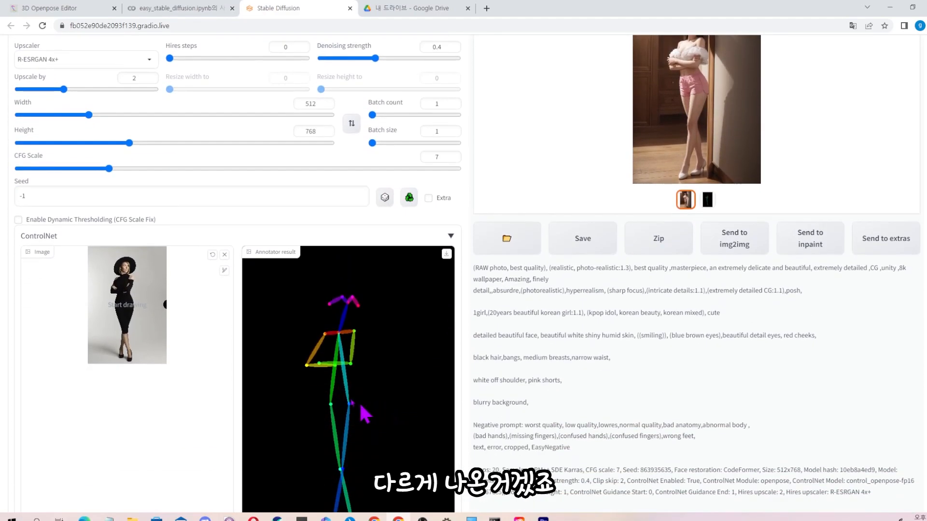
{"action": "scroll", "coordinate": [377, 381], "scroll_direction": "down", "scroll_amount": 2}
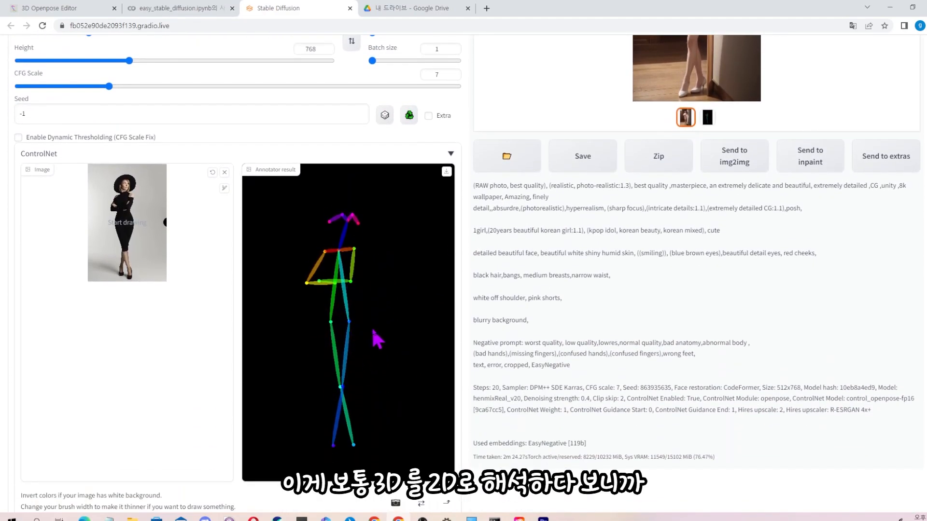
{"action": "scroll", "coordinate": [719, 207], "scroll_direction": "up", "scroll_amount": 4}
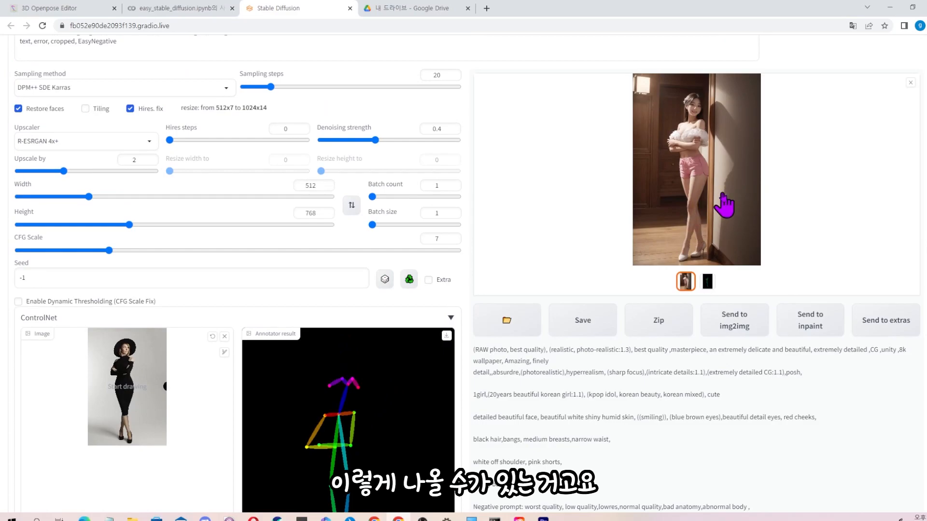
{"action": "scroll", "coordinate": [620, 246], "scroll_direction": "down", "scroll_amount": 1}
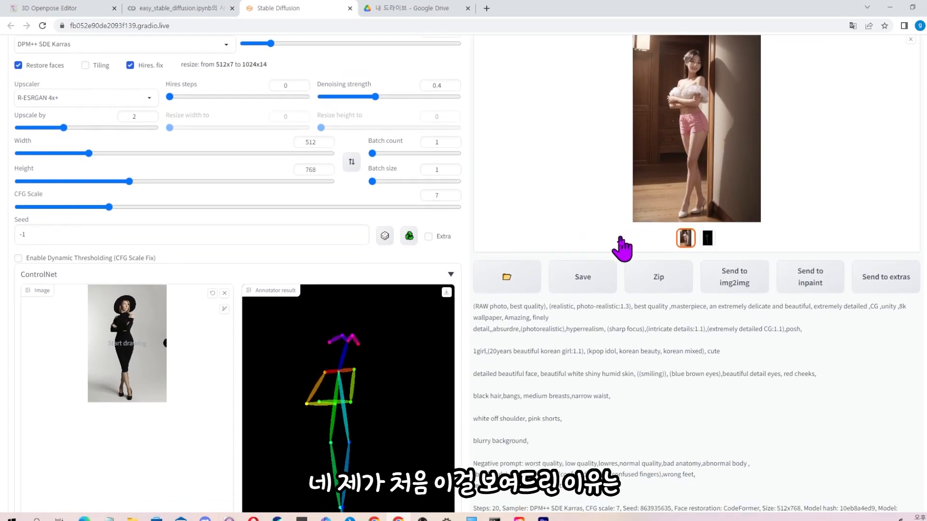
{"action": "scroll", "coordinate": [621, 248], "scroll_direction": "down", "scroll_amount": 1}
{"action": "scroll", "coordinate": [552, 333], "scroll_direction": "up", "scroll_amount": 2}
{"action": "scroll", "coordinate": [554, 337], "scroll_direction": "up", "scroll_amount": 1}
{"action": "scroll", "coordinate": [556, 338], "scroll_direction": "down", "scroll_amount": 4}
{"action": "scroll", "coordinate": [628, 292], "scroll_direction": "up", "scroll_amount": 4}
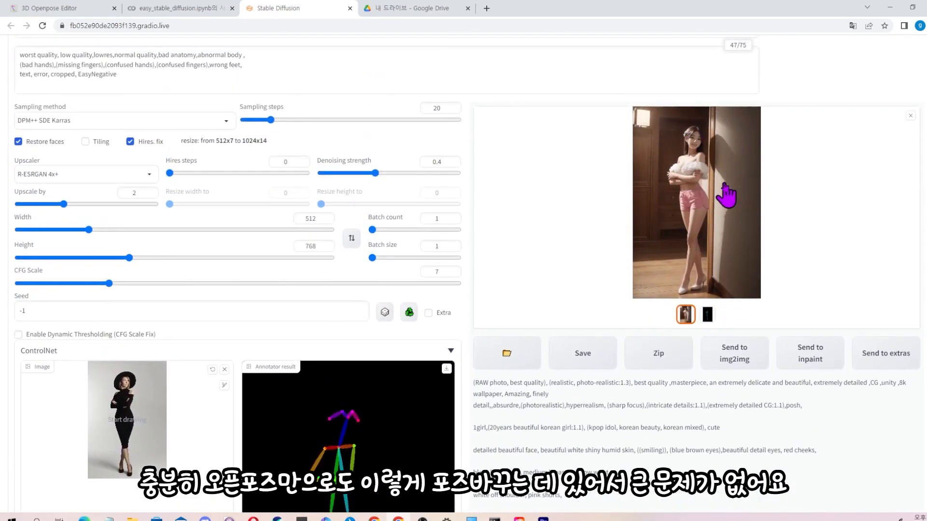
{"action": "scroll", "coordinate": [788, 214], "scroll_direction": "up", "scroll_amount": 2}
{"action": "scroll", "coordinate": [792, 227], "scroll_direction": "up", "scroll_amount": 2}
Hide the ControlNet annotator result of the standing pose.
{"action": "scroll", "coordinate": [823, 269], "scroll_direction": "down", "scroll_amount": 7}
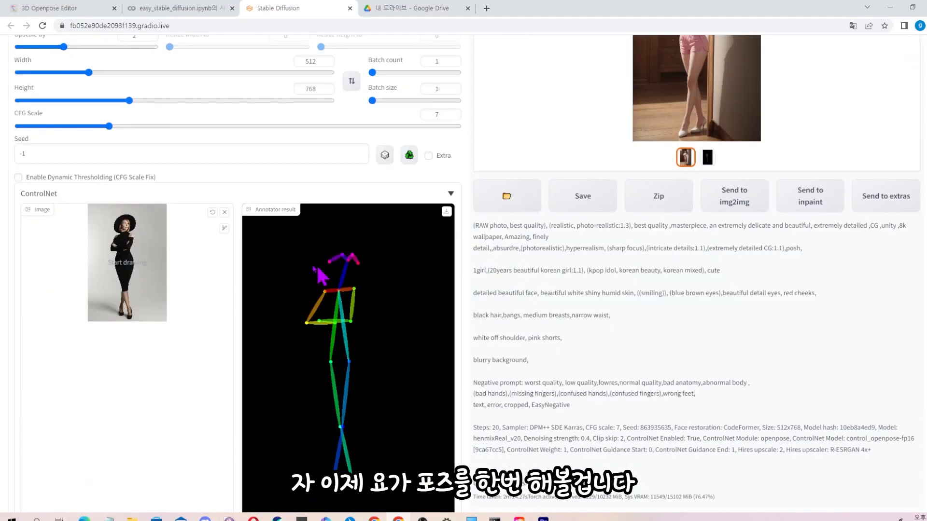
{"action": "scroll", "coordinate": [321, 276], "scroll_direction": "down", "scroll_amount": 8}
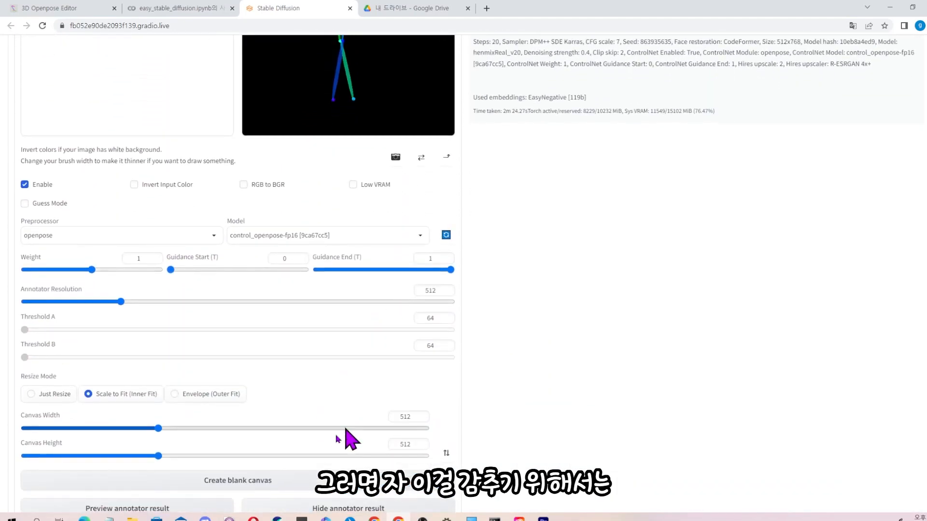
{"action": "scroll", "coordinate": [350, 439], "scroll_direction": "down", "scroll_amount": 2}
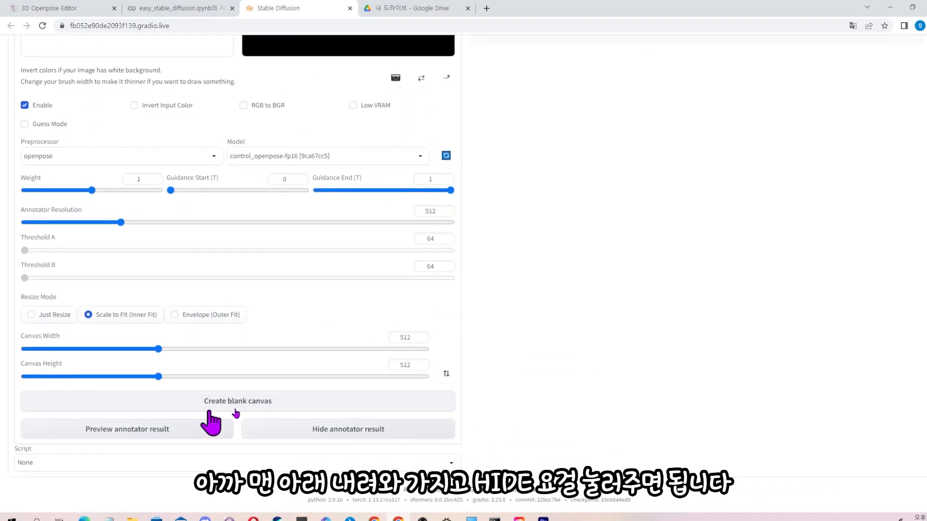
{"action": "left_click", "coordinate": [344, 440]}
{"action": "scroll", "coordinate": [528, 355], "scroll_direction": "up", "scroll_amount": 7}
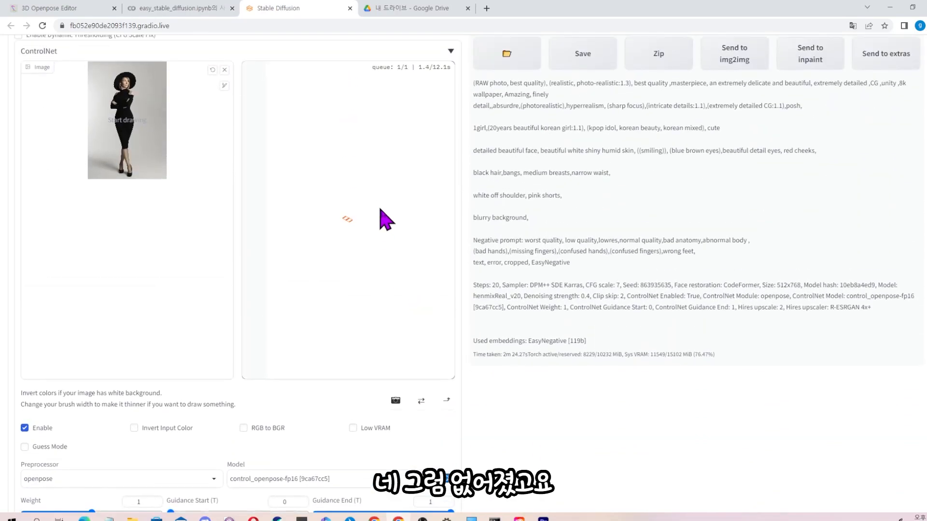
Replace the ControlNet reference image with the photo of the seated woman in a yoga pose.
{"action": "scroll", "coordinate": [381, 219], "scroll_direction": "up", "scroll_amount": 1}
{"action": "left_click", "coordinate": [445, 129]}
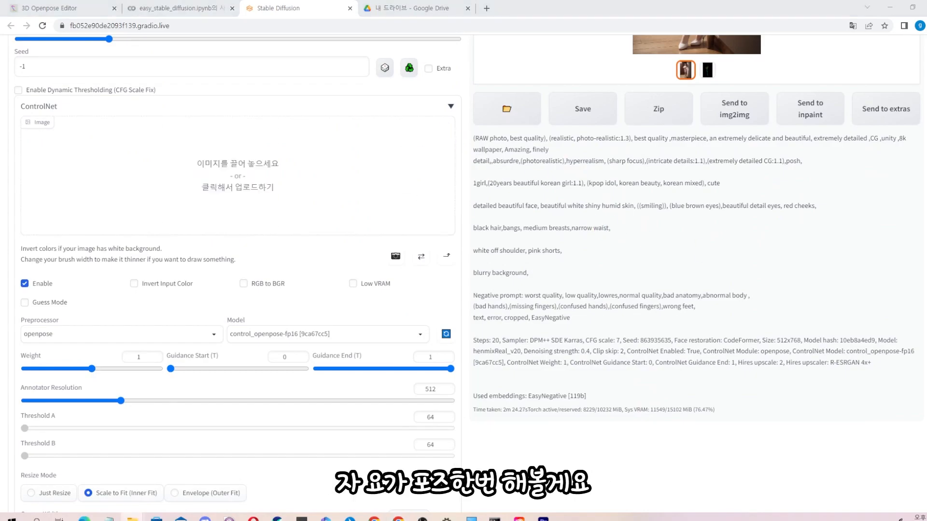
{"action": "left_click_drag", "start_coordinate": [538, 211], "coordinate": [338, 159]}
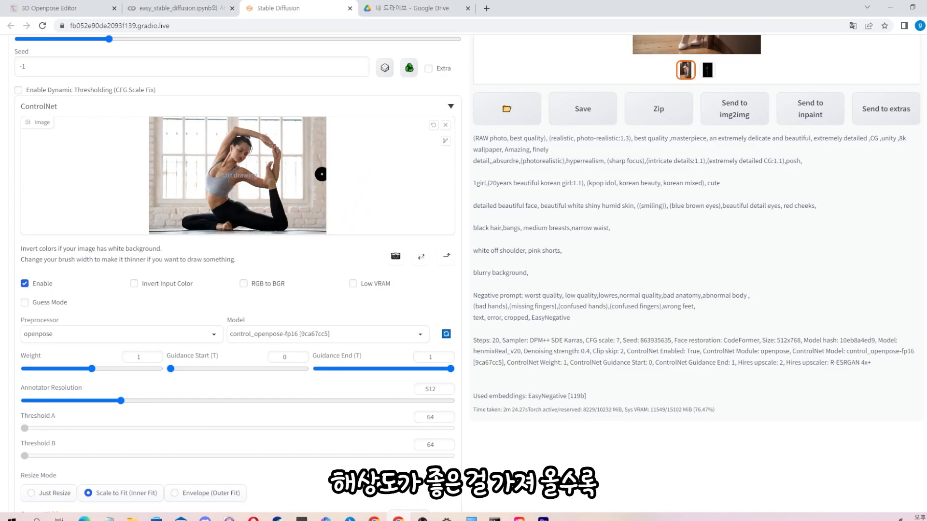
{"action": "scroll", "coordinate": [384, 217], "scroll_direction": "up", "scroll_amount": 1}
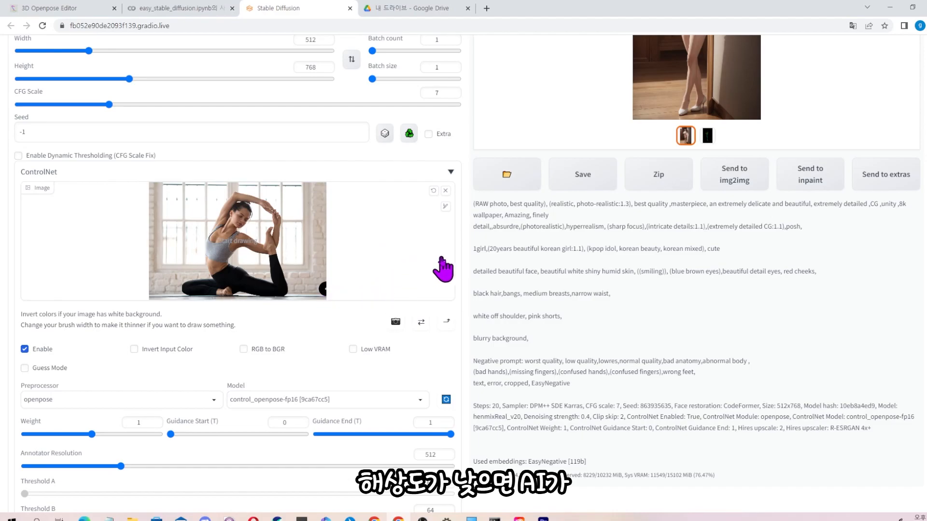
{"action": "scroll", "coordinate": [399, 290], "scroll_direction": "down", "scroll_amount": 1}
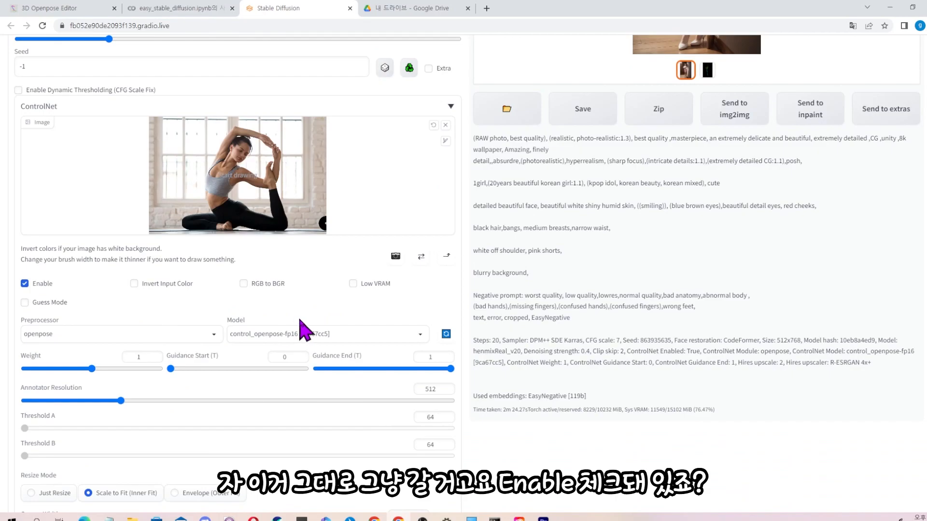
Preview the openpose annotator result for the yoga photo, keeping ControlNet enabled, and check the detected skeleton.
{"action": "scroll", "coordinate": [300, 320], "scroll_direction": "down", "scroll_amount": 1}
{"action": "scroll", "coordinate": [254, 256], "scroll_direction": "down", "scroll_amount": 1}
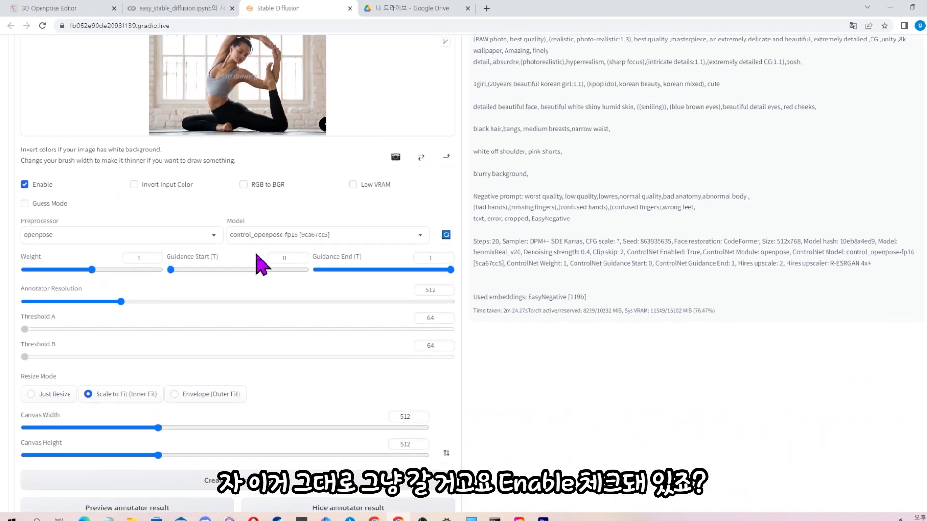
{"action": "scroll", "coordinate": [261, 265], "scroll_direction": "down", "scroll_amount": 1}
{"action": "scroll", "coordinate": [420, 363], "scroll_direction": "up", "scroll_amount": 2}
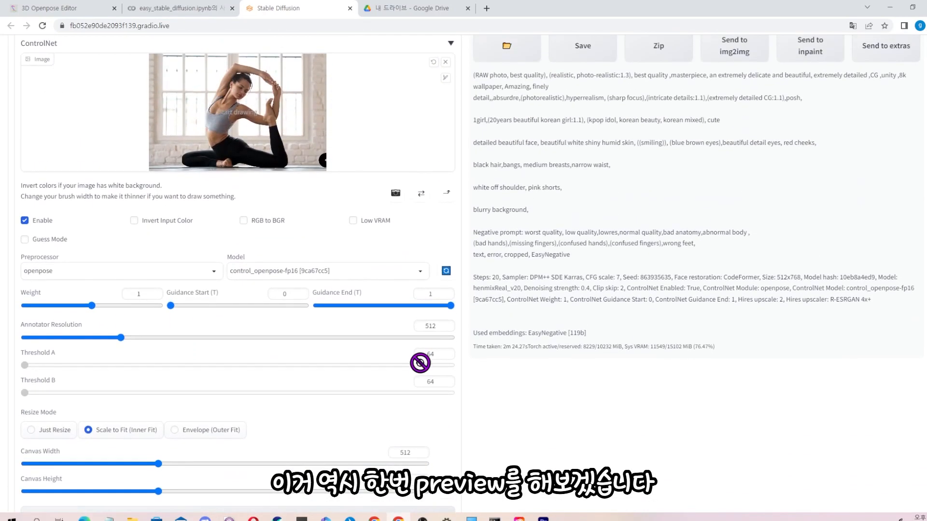
{"action": "scroll", "coordinate": [420, 363], "scroll_direction": "up", "scroll_amount": 4}
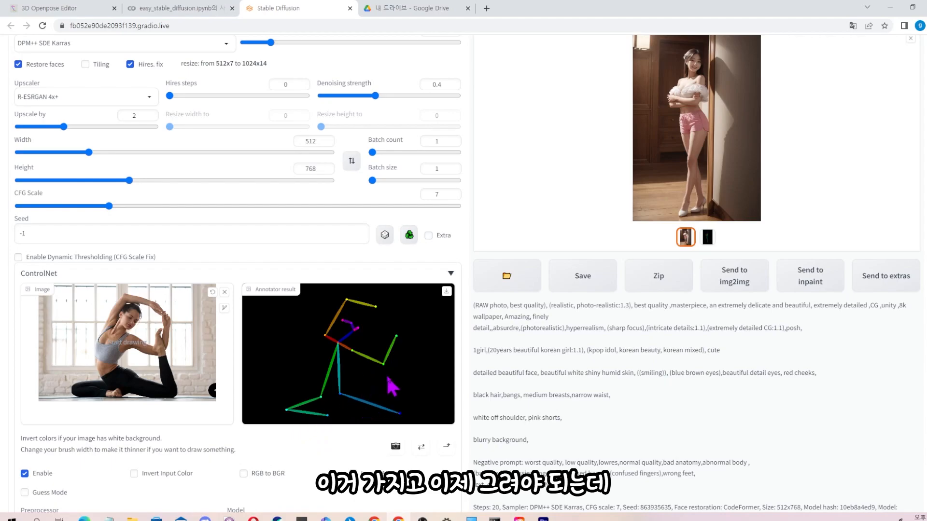
{"action": "scroll", "coordinate": [488, 387], "scroll_direction": "up", "scroll_amount": 5}
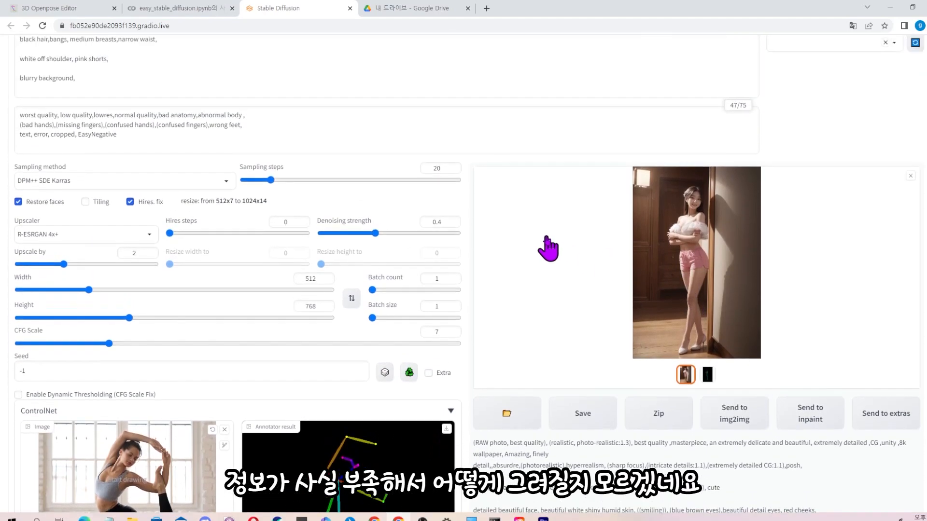
Replace "white off shoulder, pink shorts," in the positive prompt with "yoga pose, yoga clothes,".
{"action": "left_click", "coordinate": [157, 166]}
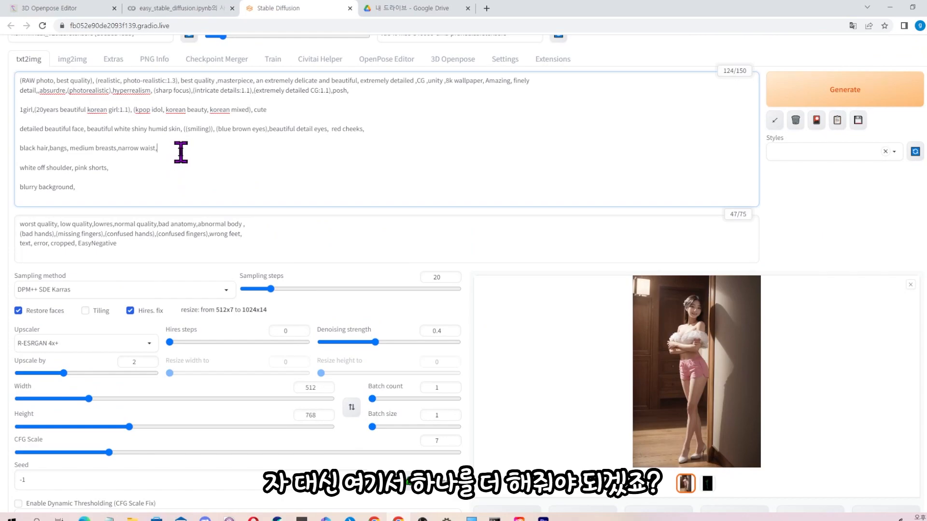
{"action": "scroll", "coordinate": [145, 164], "scroll_direction": "down", "scroll_amount": 2}
{"action": "scroll", "coordinate": [145, 145], "scroll_direction": "up", "scroll_amount": 1}
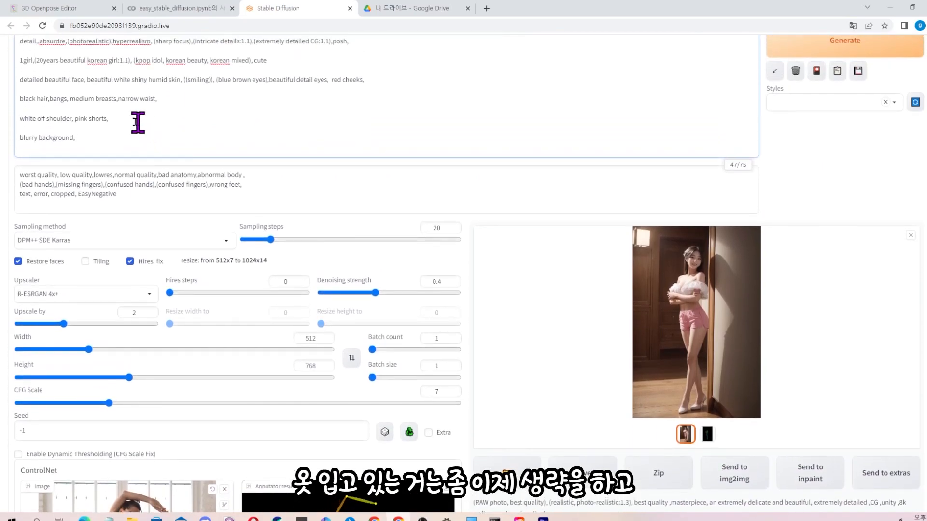
{"action": "left_click_drag", "start_coordinate": [140, 122], "coordinate": [20, 119]}
{"action": "key", "text": "BackSpace"}
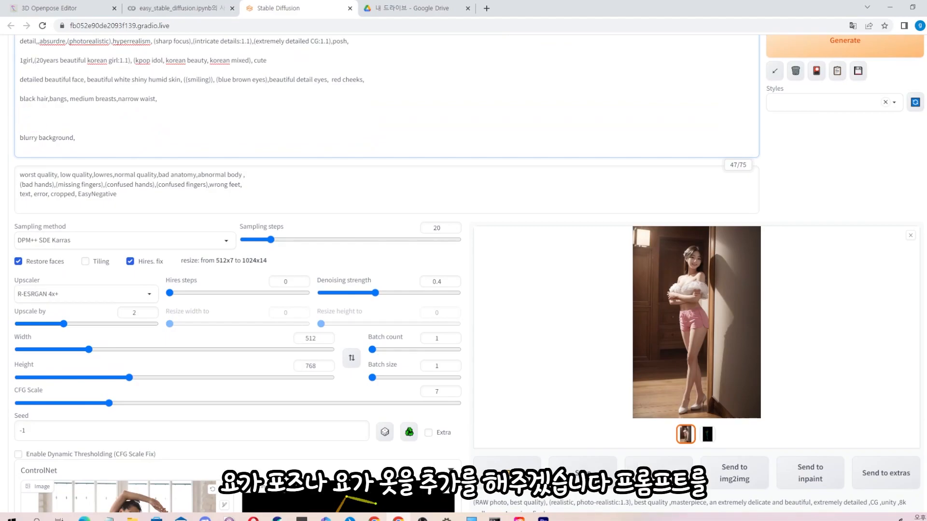
{"action": "type", "text": "yoga pose, yoga clothes,"}
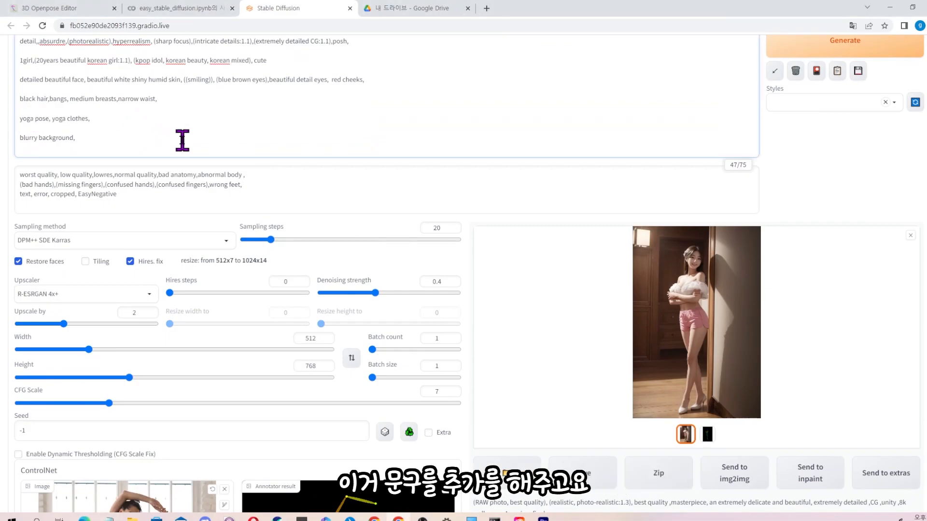
Generate an image from the yoga prompt and openpose reference, and inspect the result enlarged.
{"action": "scroll", "coordinate": [382, 118], "scroll_direction": "down", "scroll_amount": 3}
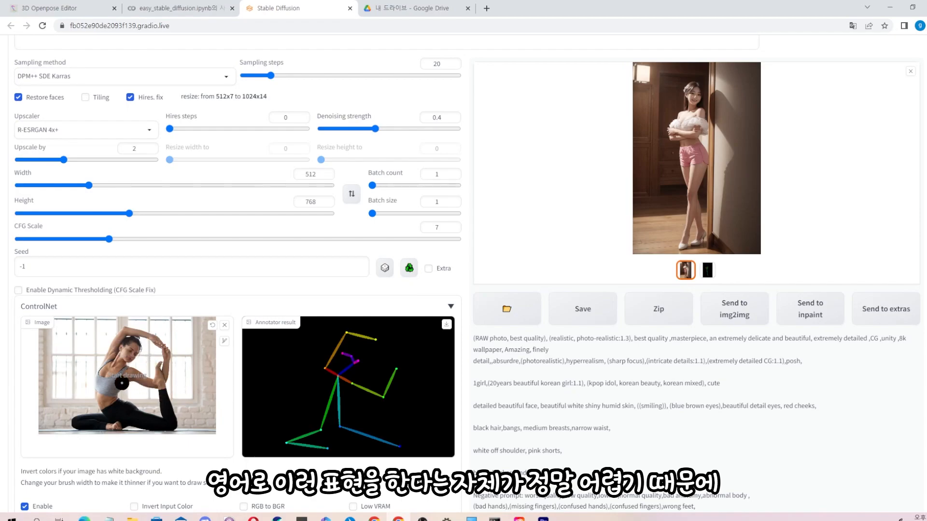
{"action": "scroll", "coordinate": [184, 377], "scroll_direction": "up", "scroll_amount": 2}
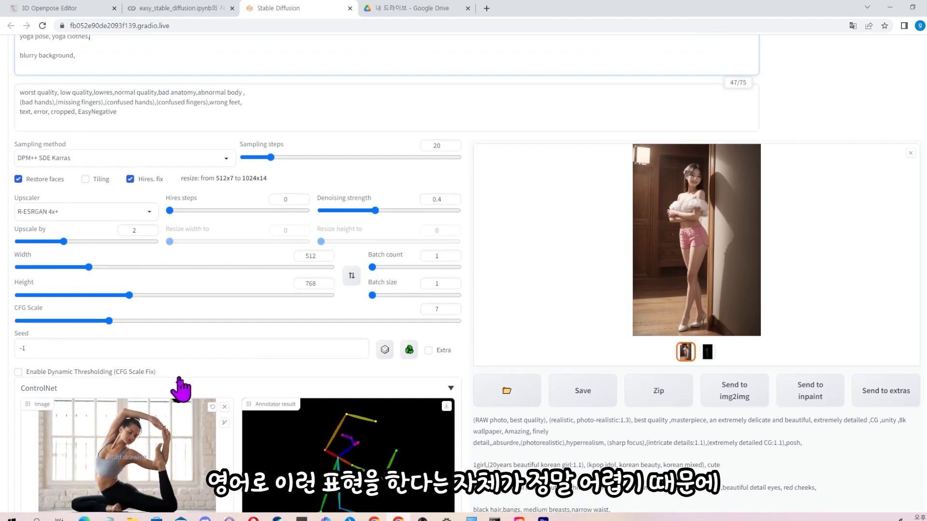
{"action": "scroll", "coordinate": [207, 357], "scroll_direction": "down", "scroll_amount": 2}
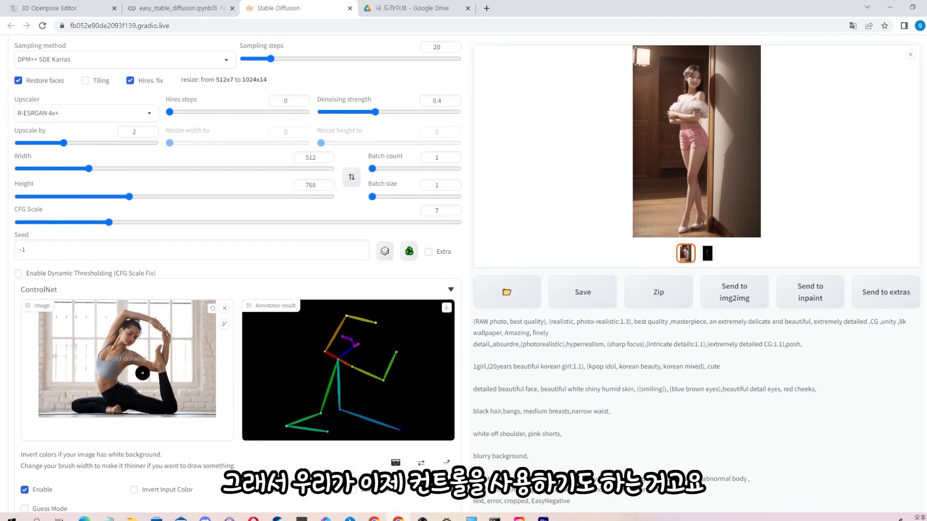
{"action": "scroll", "coordinate": [434, 333], "scroll_direction": "up", "scroll_amount": 2}
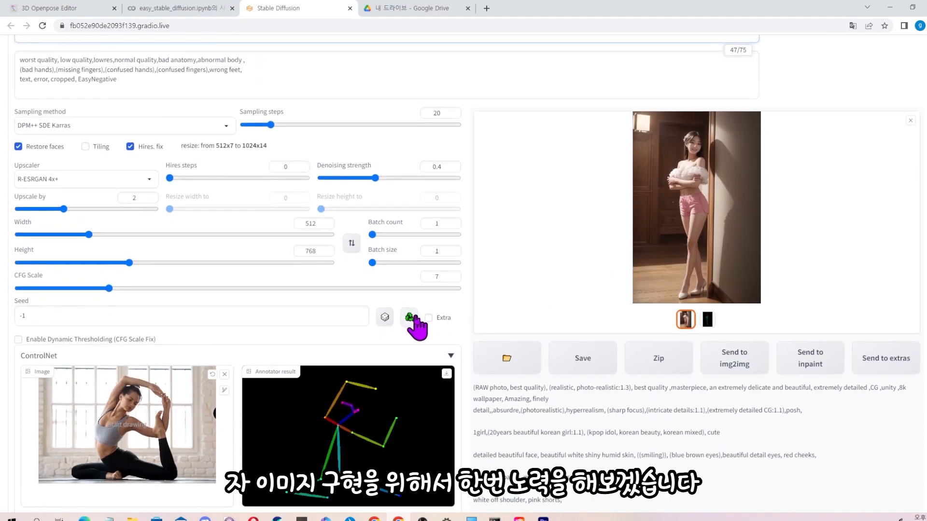
{"action": "scroll", "coordinate": [587, 290], "scroll_direction": "up", "scroll_amount": 3}
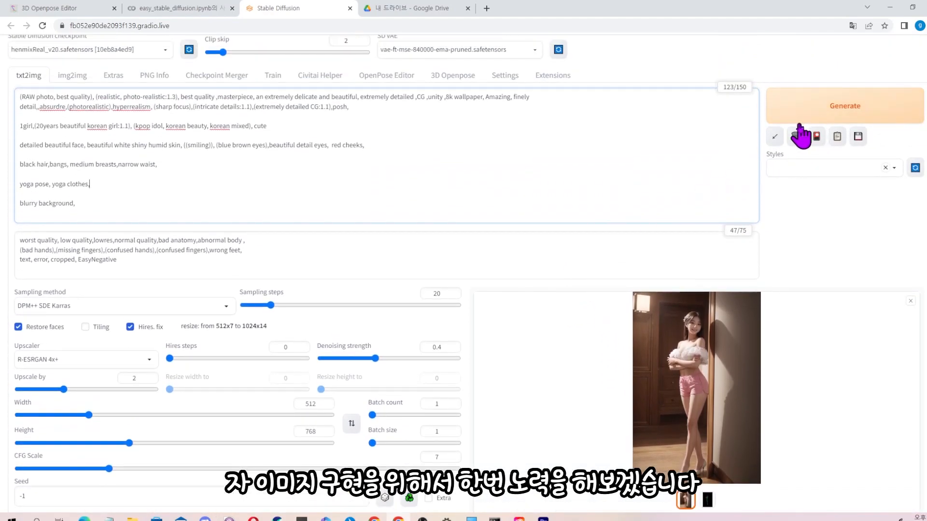
{"action": "scroll", "coordinate": [144, 111], "scroll_direction": "down", "scroll_amount": 2}
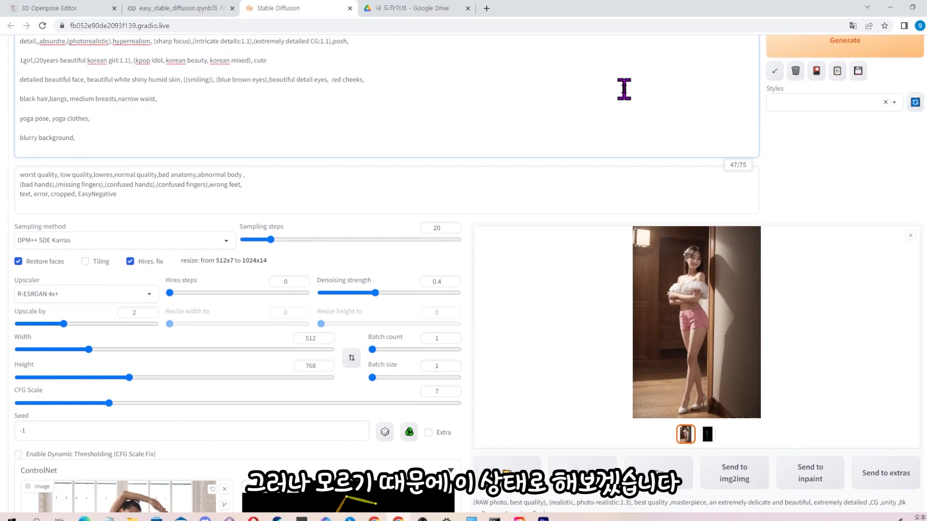
{"action": "scroll", "coordinate": [811, 80], "scroll_direction": "up", "scroll_amount": 1}
{"action": "left_click", "coordinate": [807, 109]}
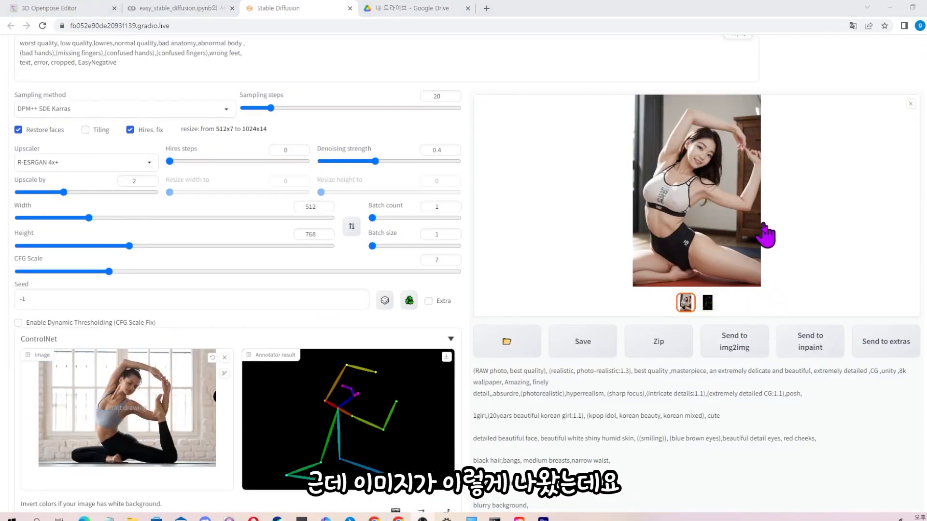
{"action": "left_click", "coordinate": [719, 226]}
{"action": "left_click", "coordinate": [826, 164]}
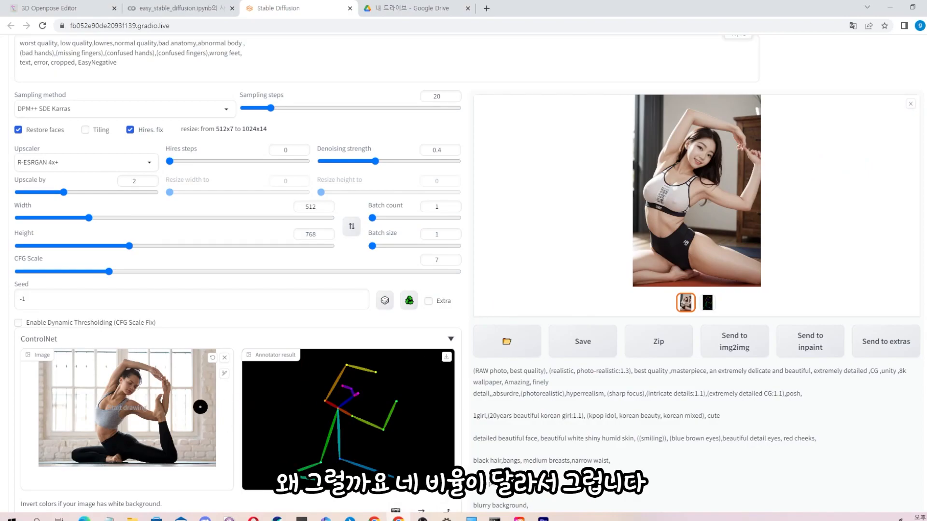
Reduce the image height to 744 and swap width and height for a 744 x 512 landscape format.
{"action": "key", "text": "Left"}
{"action": "key", "text": "Left"}
{"action": "key", "text": "Left"}
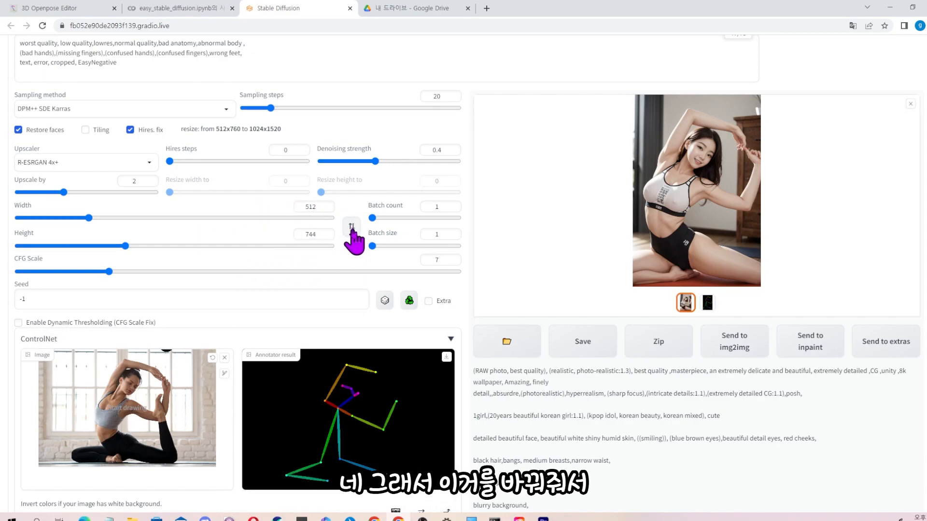
{"action": "left_click", "coordinate": [352, 226]}
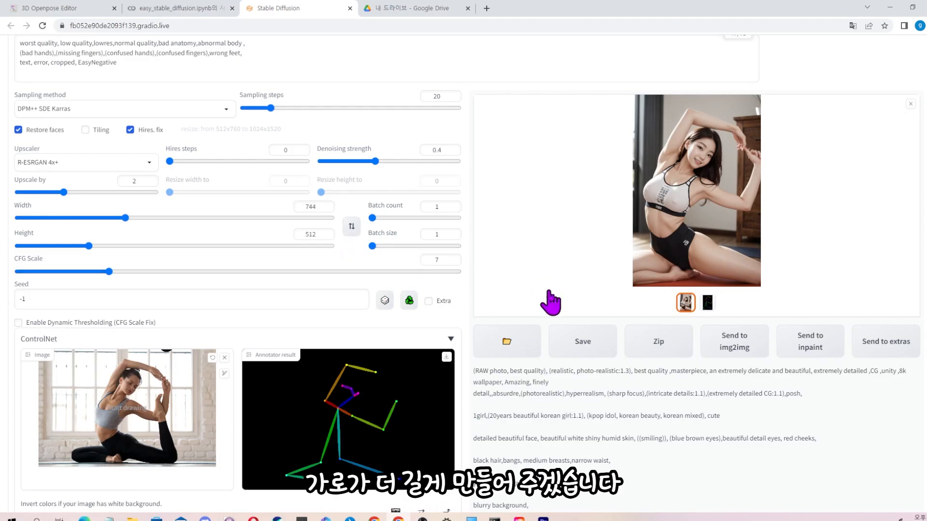
Generate the yoga image in landscape format and compare its pose with the reference photo and skeleton.
{"action": "scroll", "coordinate": [743, 176], "scroll_direction": "up", "scroll_amount": 2}
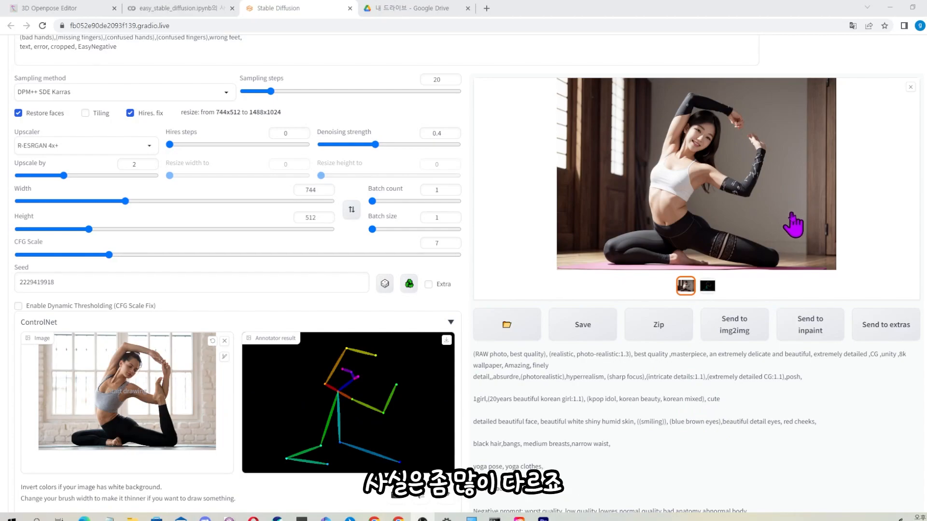
{"action": "scroll", "coordinate": [251, 366], "scroll_direction": "down", "scroll_amount": 1}
{"action": "scroll", "coordinate": [125, 459], "scroll_direction": "down", "scroll_amount": 3}
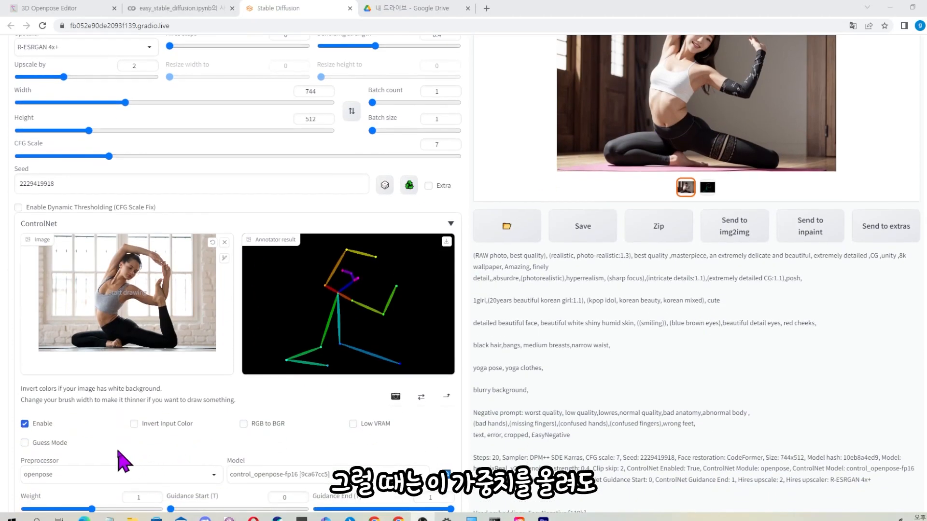
{"action": "scroll", "coordinate": [140, 473], "scroll_direction": "up", "scroll_amount": 1}
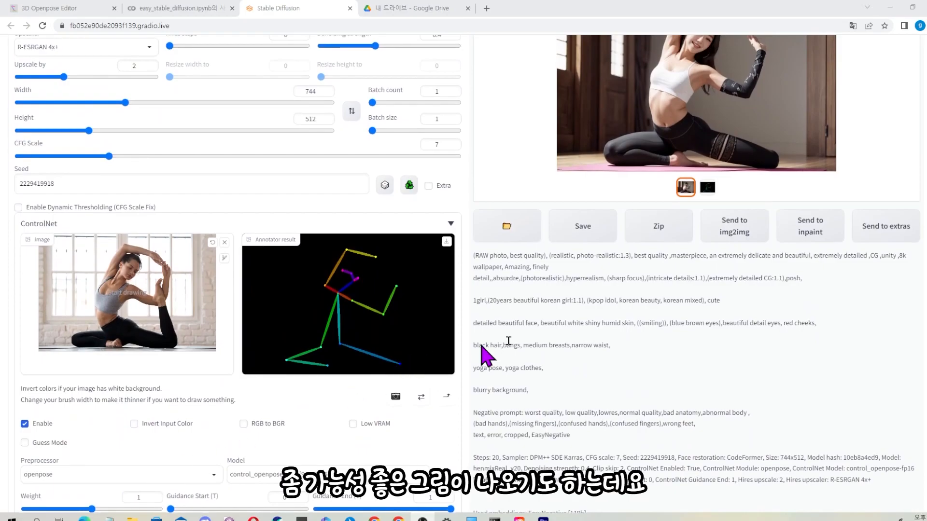
{"action": "scroll", "coordinate": [649, 367], "scroll_direction": "up", "scroll_amount": 2}
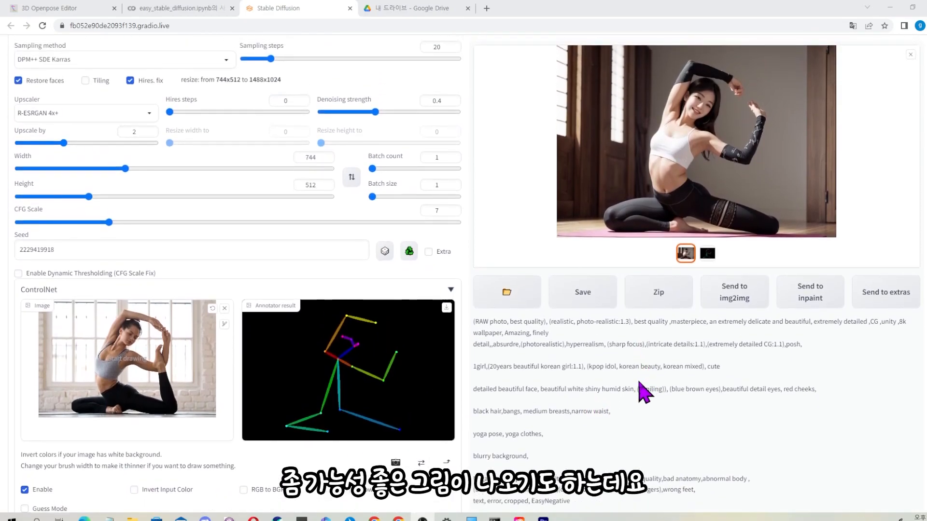
{"action": "scroll", "coordinate": [638, 386], "scroll_direction": "up", "scroll_amount": 1}
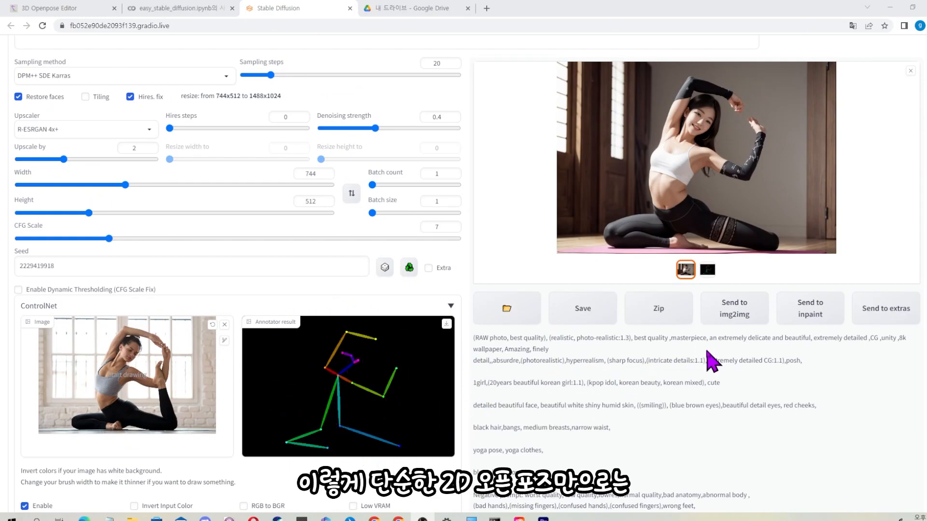
{"action": "scroll", "coordinate": [712, 362], "scroll_direction": "up", "scroll_amount": 1}
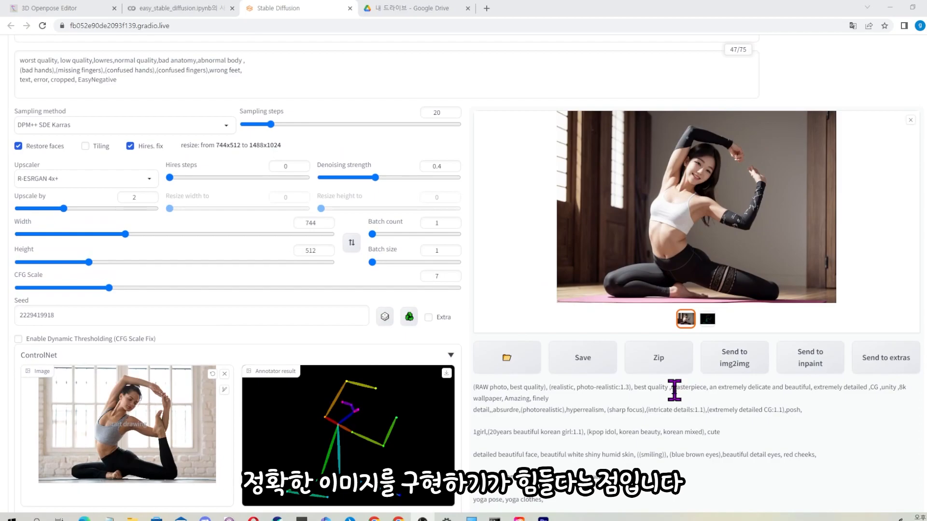
{"action": "scroll", "coordinate": [555, 362], "scroll_direction": "down", "scroll_amount": 2}
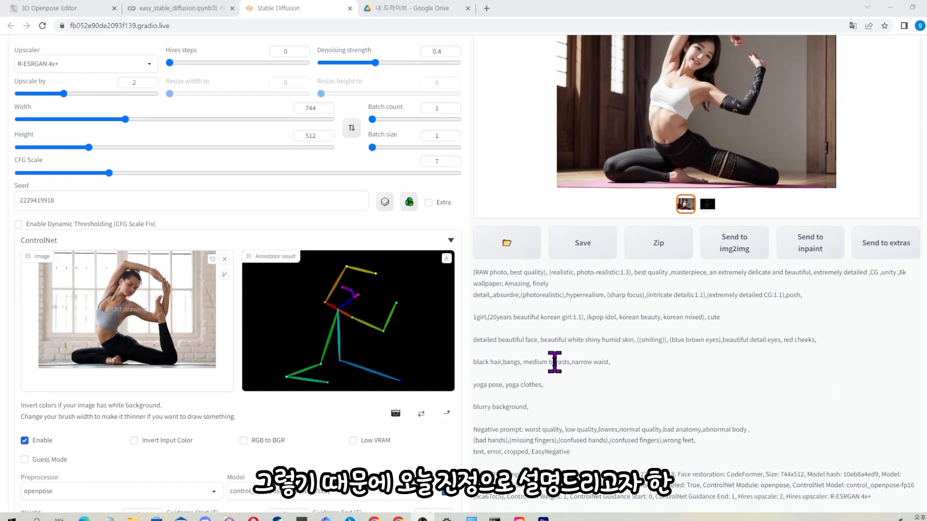
Review the available ControlNet preprocessors and the list of installed ControlNet models.
{"action": "left_click", "coordinate": [215, 491]}
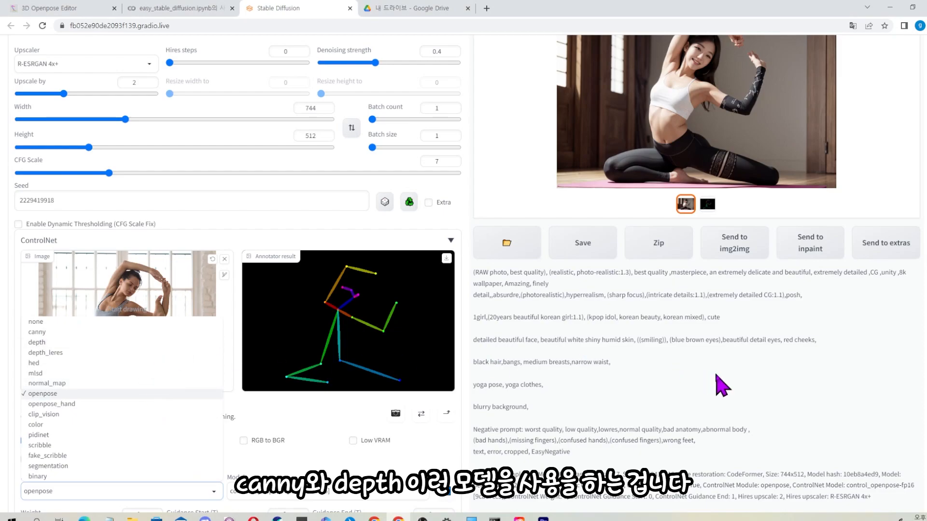
{"action": "scroll", "coordinate": [719, 384], "scroll_direction": "up", "scroll_amount": 2}
{"action": "left_click", "coordinate": [848, 413]}
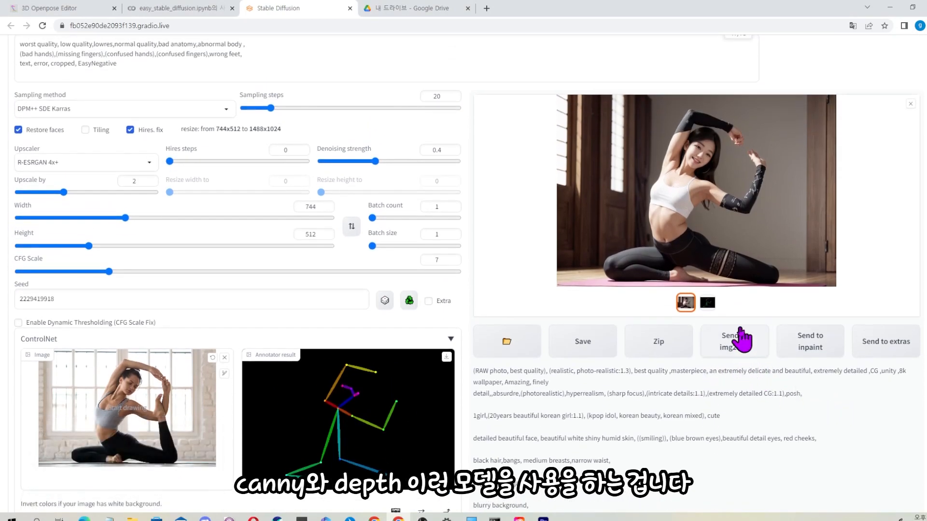
{"action": "scroll", "coordinate": [810, 311], "scroll_direction": "up", "scroll_amount": 1}
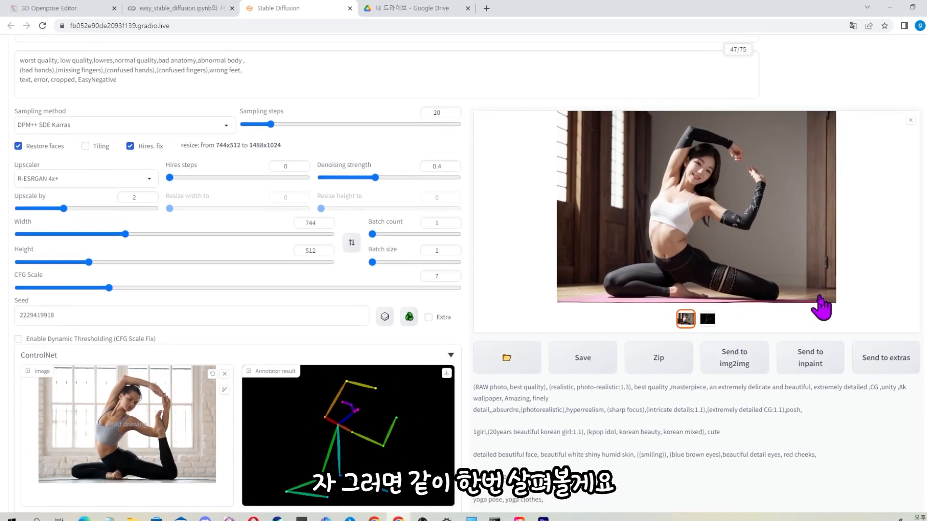
{"action": "scroll", "coordinate": [829, 290], "scroll_direction": "down", "scroll_amount": 5}
{"action": "scroll", "coordinate": [484, 269], "scroll_direction": "down", "scroll_amount": 1}
{"action": "scroll", "coordinate": [407, 356], "scroll_direction": "up", "scroll_amount": 1}
{"action": "left_click", "coordinate": [410, 359]}
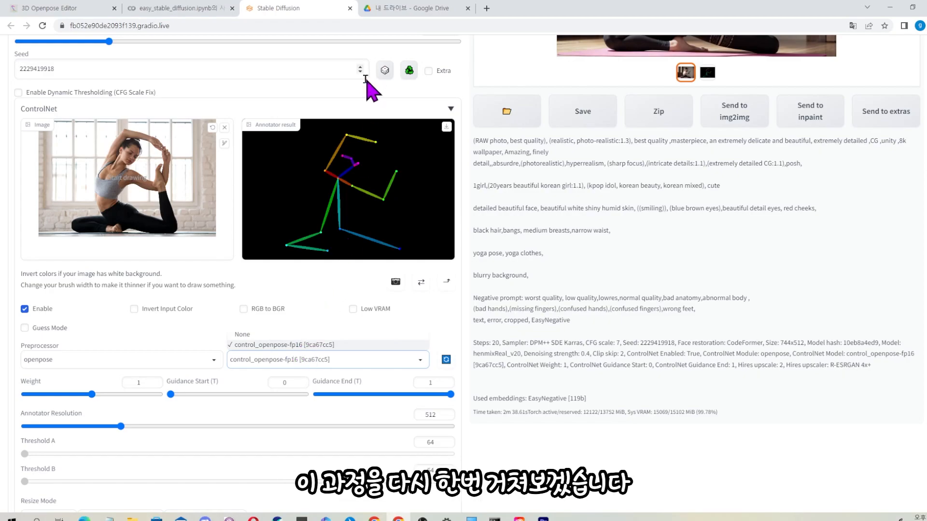
Switch to Google Drive and upload the additional ControlNet model files to SD/extensions/sd-webui-controlnet/models.
{"action": "left_click", "coordinate": [372, 8]}
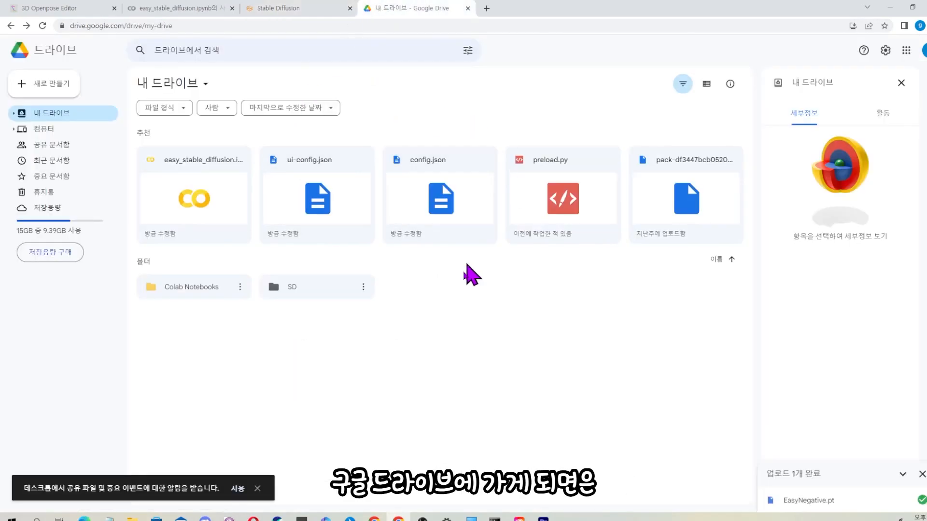
{"action": "double_click", "coordinate": [324, 292]}
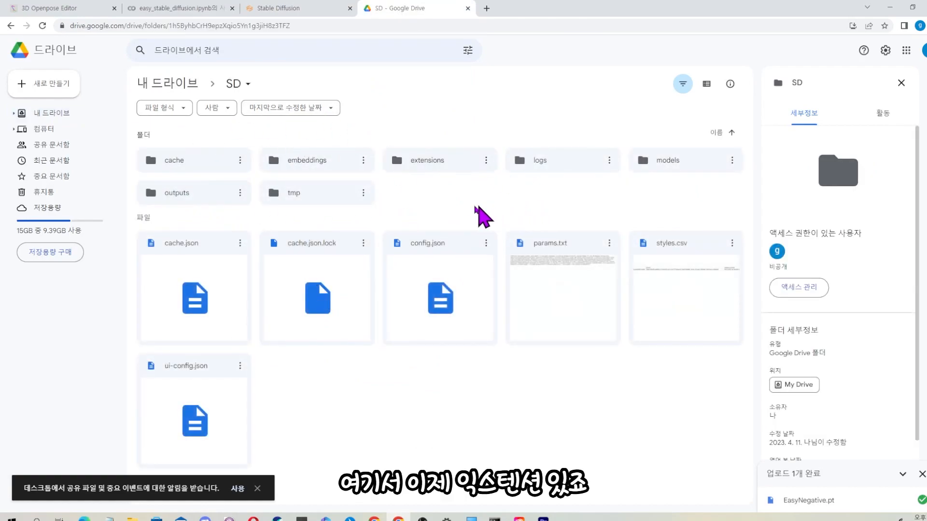
{"action": "double_click", "coordinate": [445, 163]}
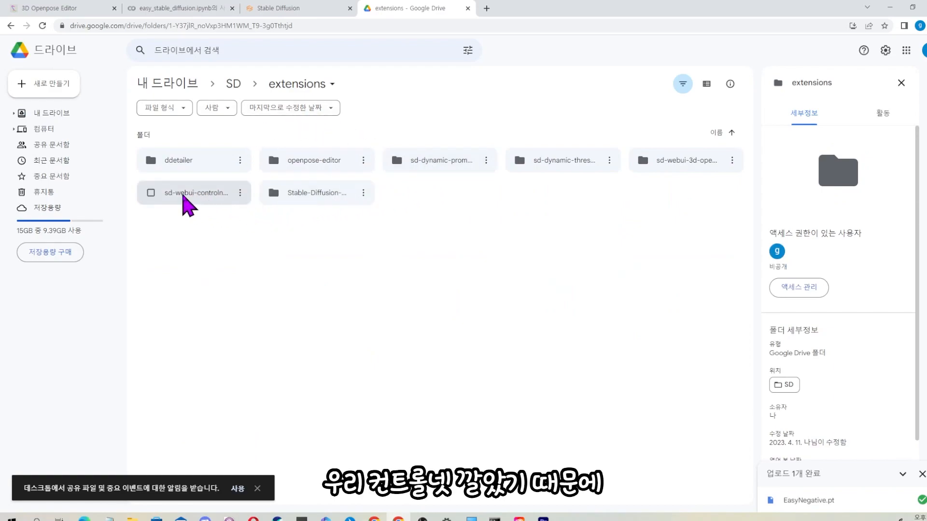
{"action": "double_click", "coordinate": [209, 194]}
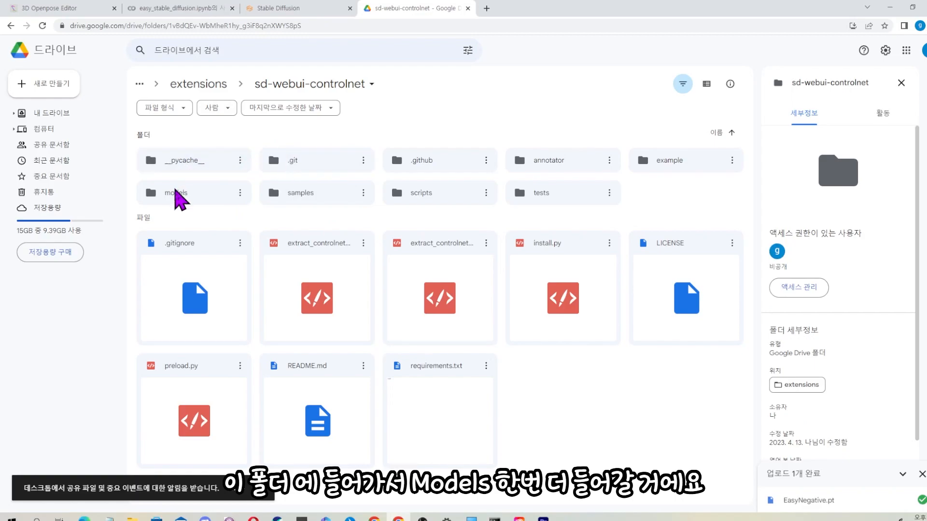
{"action": "double_click", "coordinate": [206, 198]}
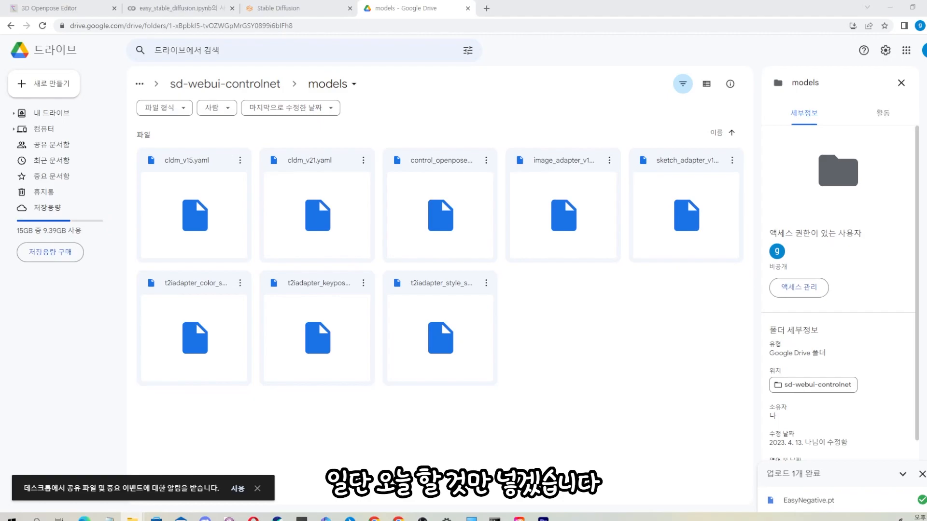
{"action": "left_click_drag", "start_coordinate": [435, 367], "coordinate": [628, 376]}
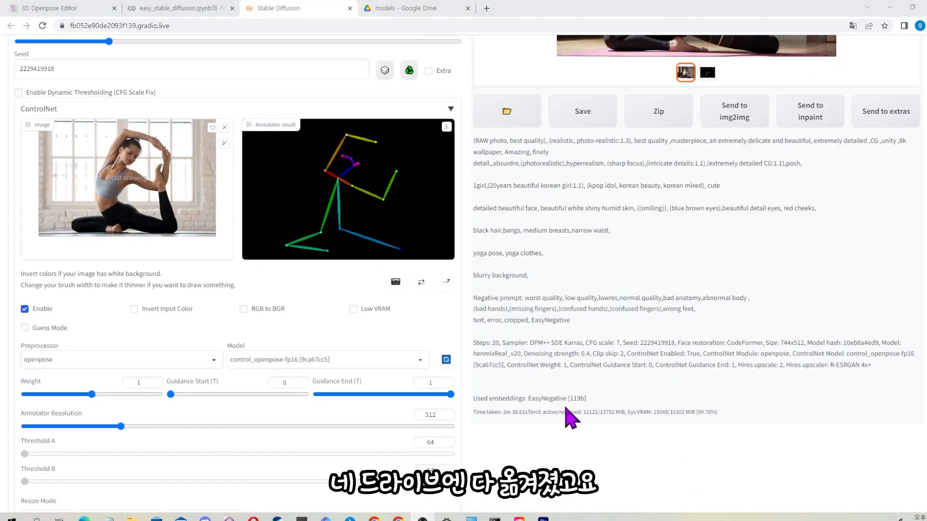
Back in Stable Diffusion, refresh the ControlNet model list and check the selectable models.
{"action": "left_click", "coordinate": [446, 360]}
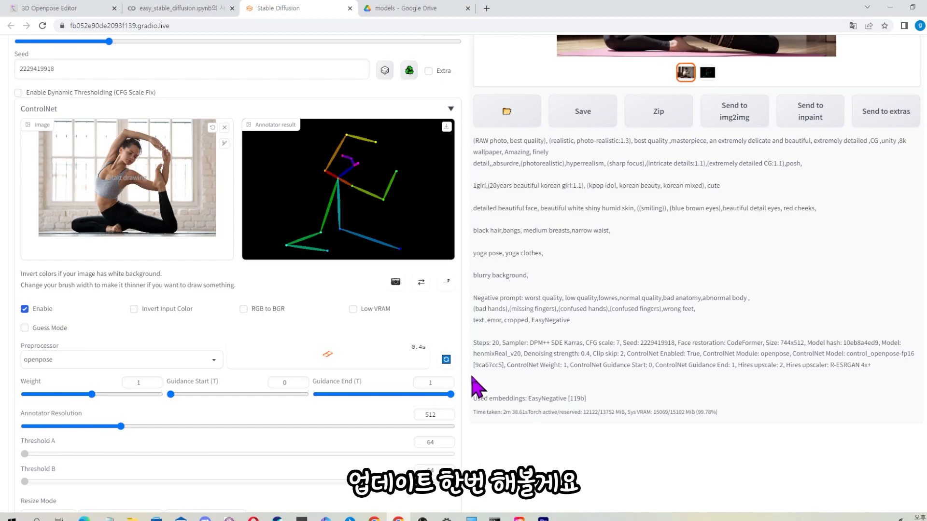
{"action": "left_click", "coordinate": [367, 360]}
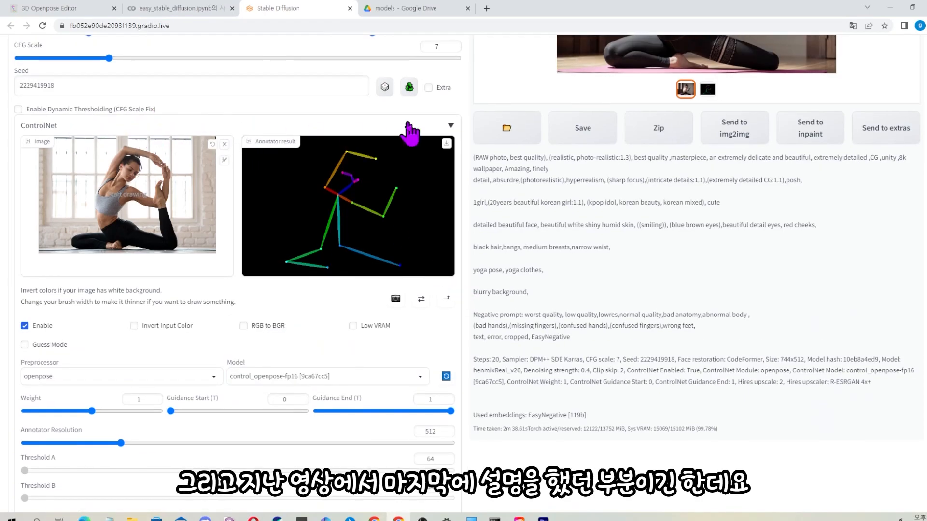
Set the Multi ControlNet max models amount to 4 in the ControlNet settings, then apply it and reload the UI.
{"action": "scroll", "coordinate": [409, 134], "scroll_direction": "up", "scroll_amount": 6}
{"action": "scroll", "coordinate": [178, 316], "scroll_direction": "up", "scroll_amount": 5}
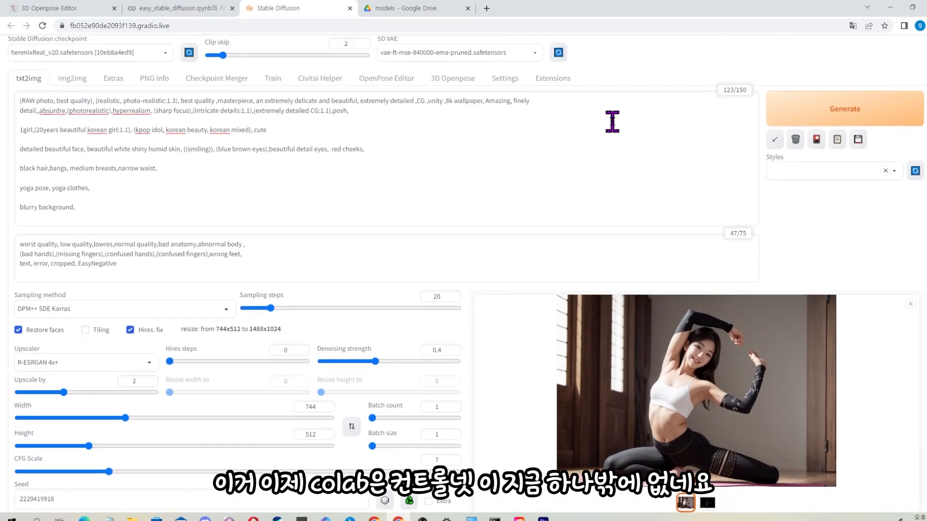
{"action": "left_click", "coordinate": [553, 87]}
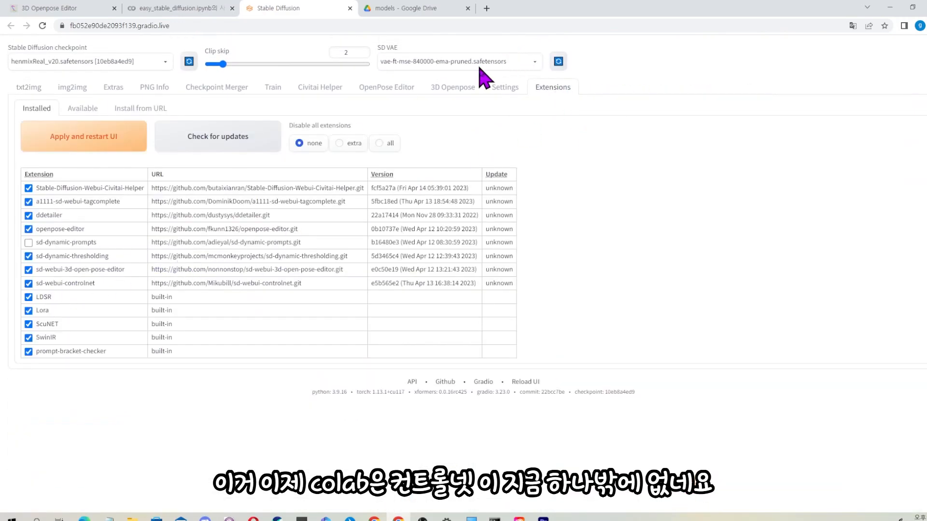
{"action": "left_click", "coordinate": [504, 88]}
{"action": "scroll", "coordinate": [105, 318], "scroll_direction": "down", "scroll_amount": 2}
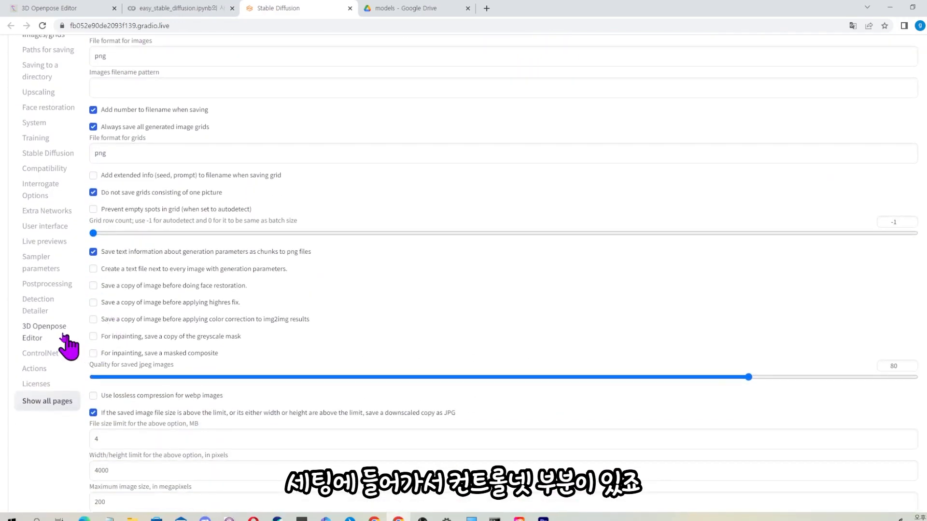
{"action": "left_click", "coordinate": [41, 354]}
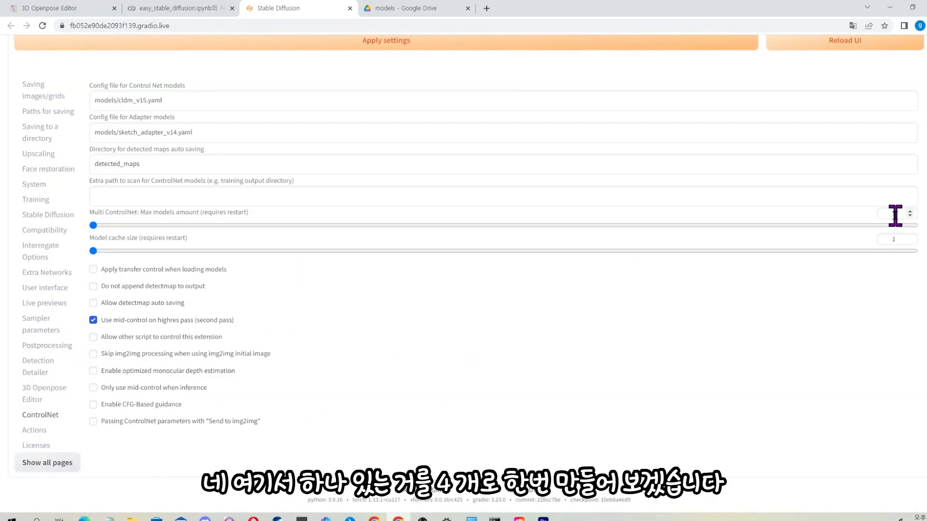
{"action": "double_click", "coordinate": [893, 214]}
{"action": "type", "text": "4"}
{"action": "key", "text": "Tab"}
{"action": "key", "text": "Tab"}
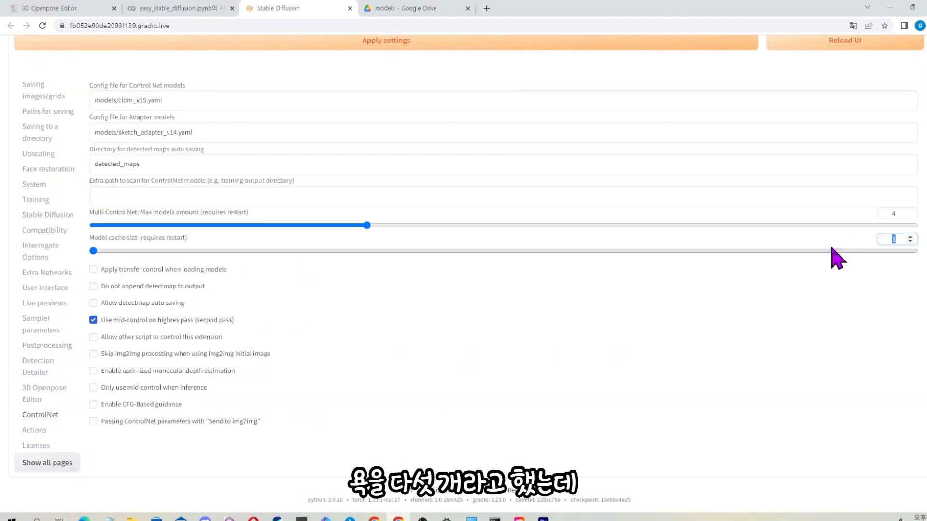
{"action": "left_click", "coordinate": [797, 285]}
{"action": "scroll", "coordinate": [548, 169], "scroll_direction": "up", "scroll_amount": 2}
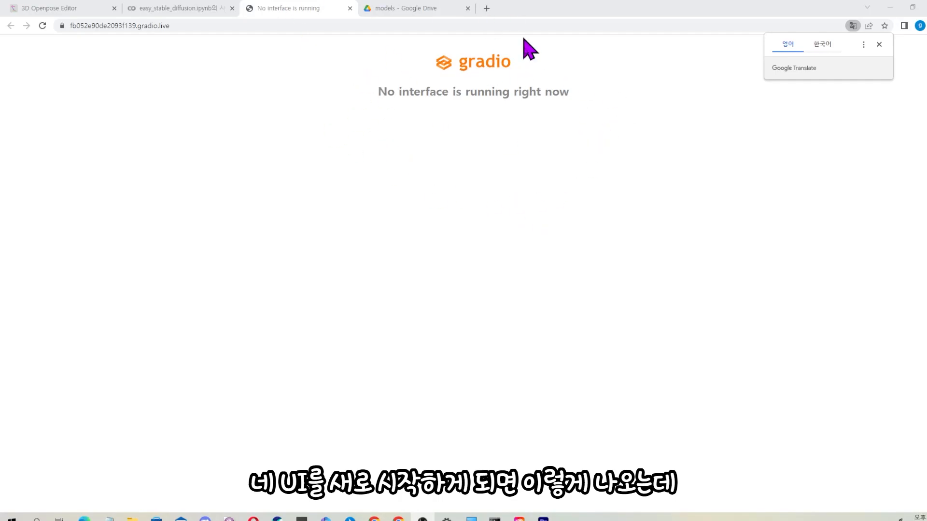
Close the dead Stable Diffusion page and reopen the web UI through the second gradio link in the Colab output.
{"action": "left_click", "coordinate": [350, 9]}
{"action": "key", "text": "ctrl+shift+Tab"}
{"action": "scroll", "coordinate": [245, 335], "scroll_direction": "down", "scroll_amount": 10}
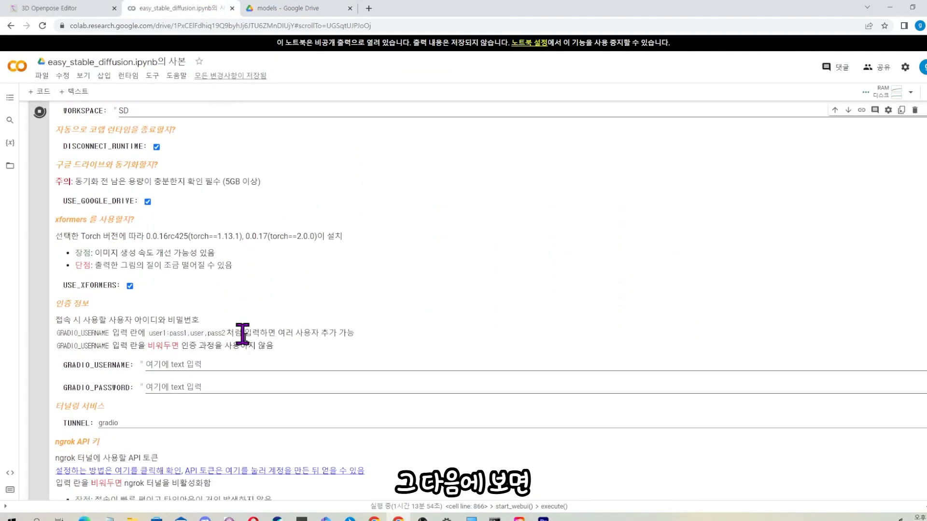
{"action": "scroll", "coordinate": [389, 369], "scroll_direction": "down", "scroll_amount": 15}
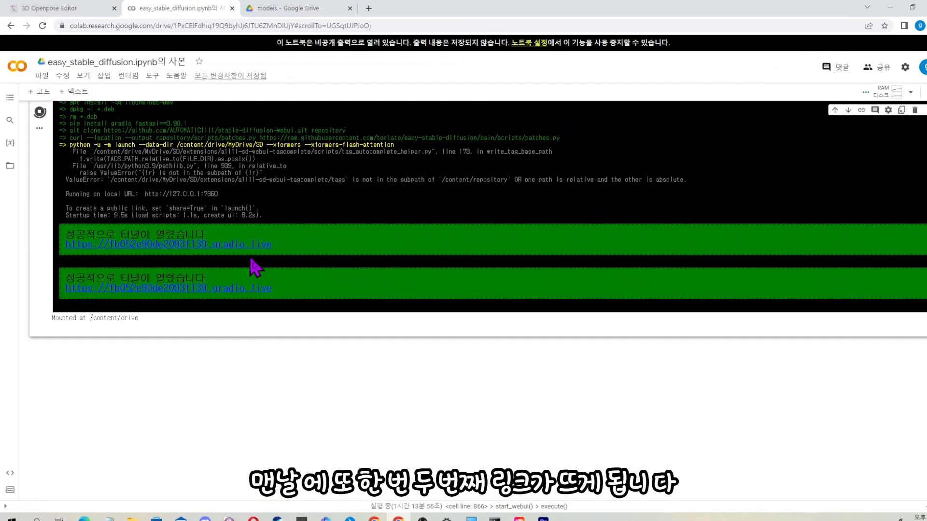
{"action": "left_click", "coordinate": [230, 290]}
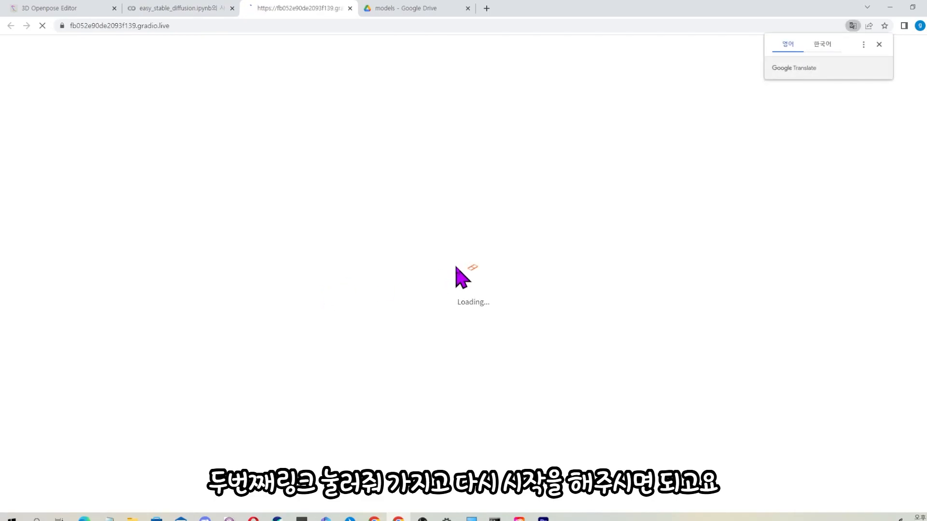
{"action": "left_click", "coordinate": [879, 44]}
{"action": "left_click", "coordinate": [500, 125]}
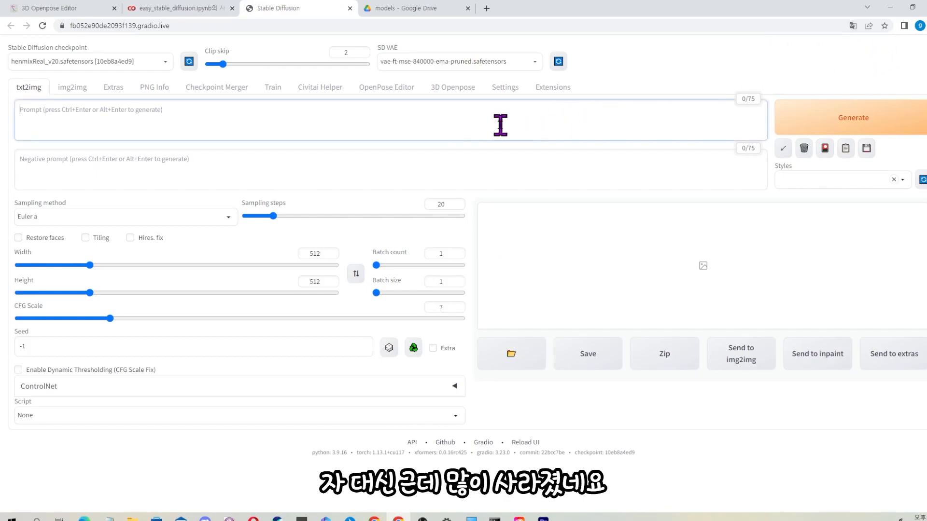
{"action": "left_click", "coordinate": [201, 158]}
{"action": "left_click", "coordinate": [186, 116]}
{"action": "left_click", "coordinate": [177, 168]}
{"action": "left_click", "coordinate": [205, 126]}
{"action": "left_click", "coordinate": [199, 155]}
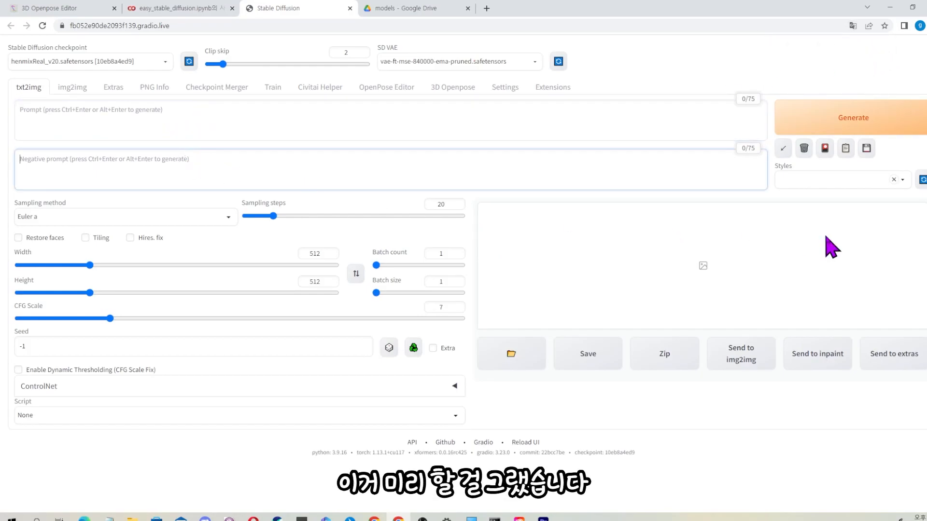
Restore the prompts and generation parameters of the last yoga image into the empty txt2img form.
{"action": "left_click", "coordinate": [783, 150]}
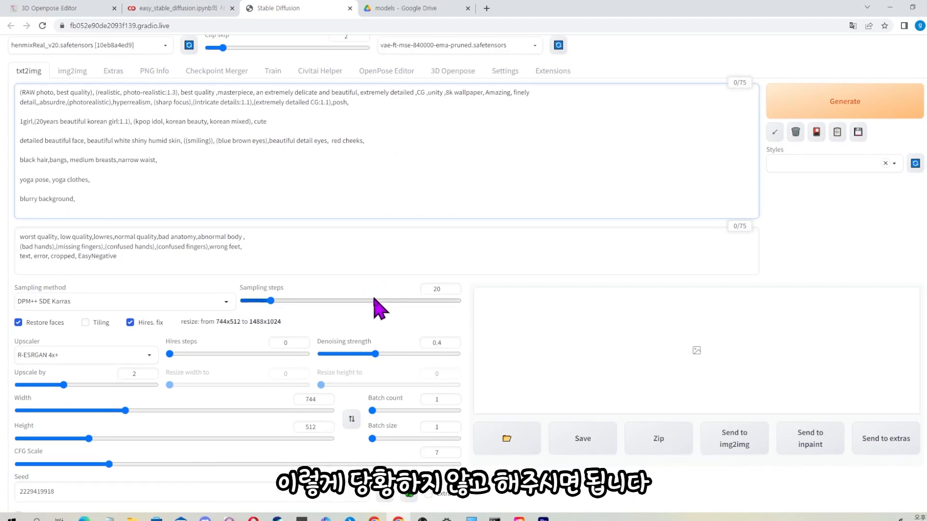
{"action": "scroll", "coordinate": [372, 315], "scroll_direction": "down", "scroll_amount": 2}
{"action": "scroll", "coordinate": [461, 356], "scroll_direction": "up", "scroll_amount": 1}
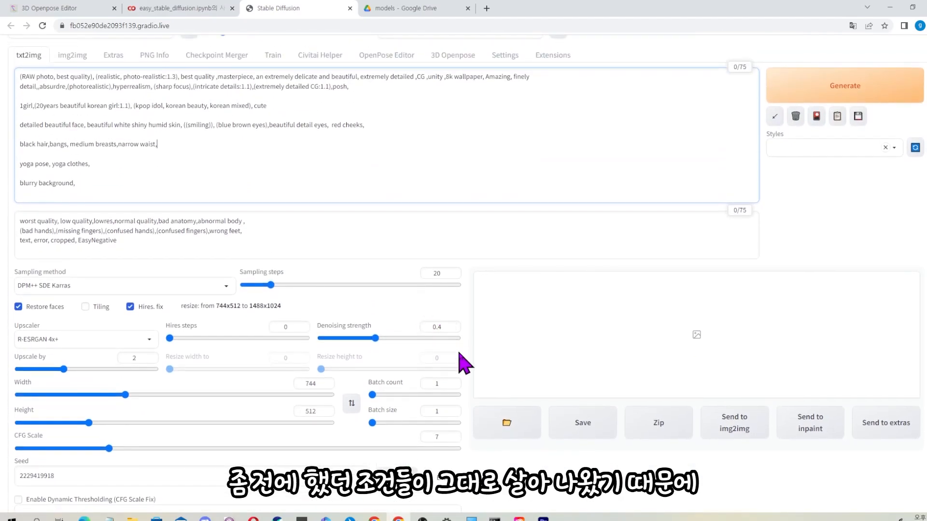
Expand ControlNet and load the yoga reference photo into Control Model - 0.
{"action": "scroll", "coordinate": [356, 388], "scroll_direction": "down", "scroll_amount": 2}
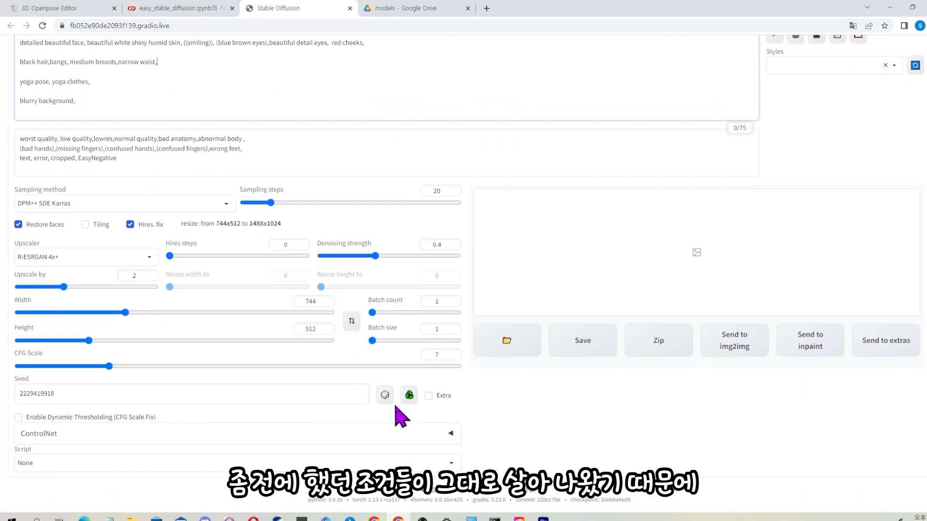
{"action": "left_click", "coordinate": [403, 432]}
{"action": "scroll", "coordinate": [405, 437], "scroll_direction": "down", "scroll_amount": 6}
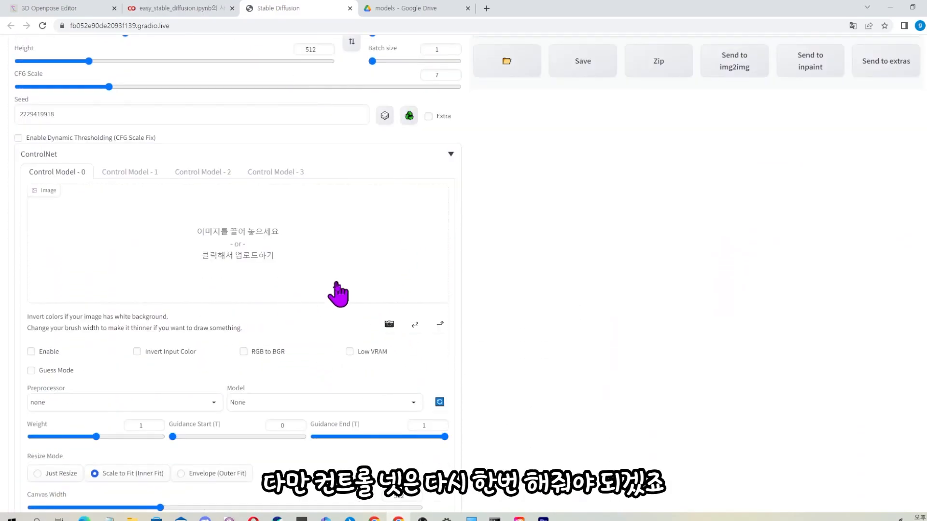
{"action": "scroll", "coordinate": [196, 259], "scroll_direction": "up", "scroll_amount": 5}
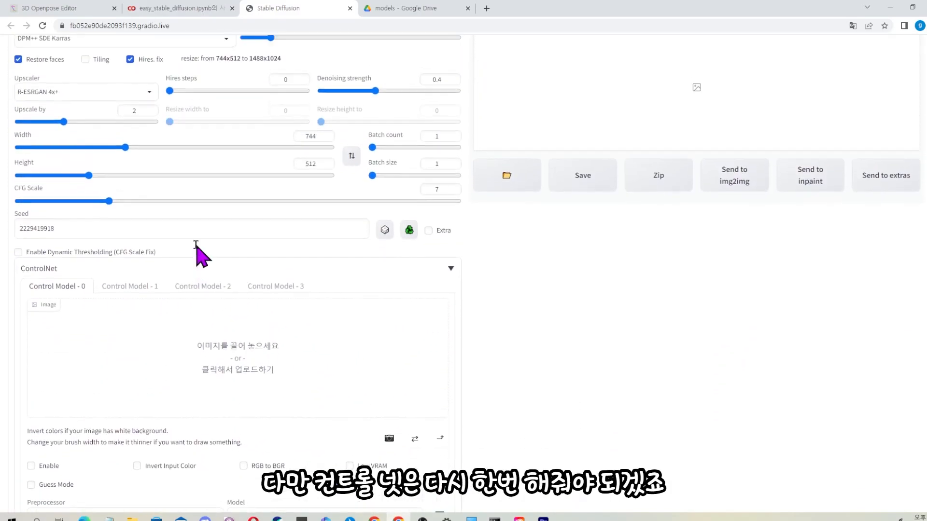
{"action": "scroll", "coordinate": [208, 300], "scroll_direction": "down", "scroll_amount": 5}
{"action": "scroll", "coordinate": [218, 314], "scroll_direction": "down", "scroll_amount": 1}
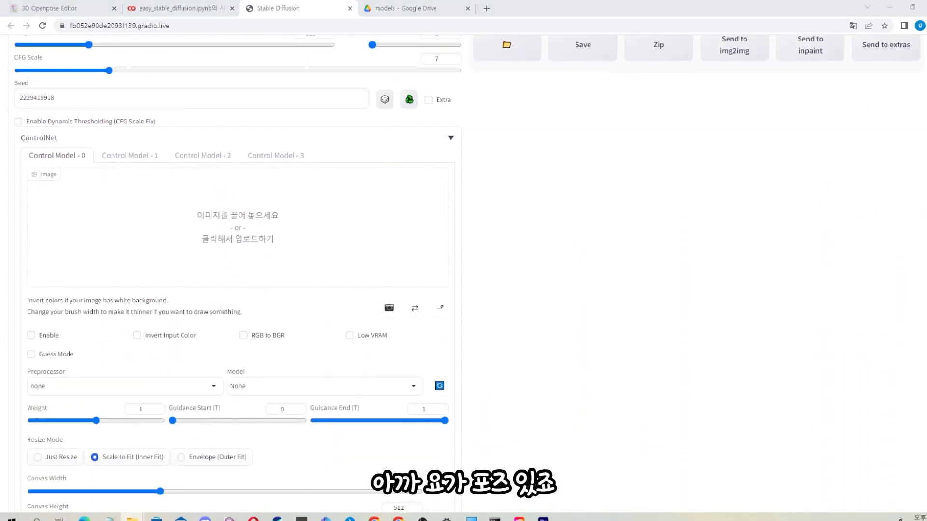
{"action": "left_click_drag", "start_coordinate": [512, 159], "coordinate": [312, 198]}
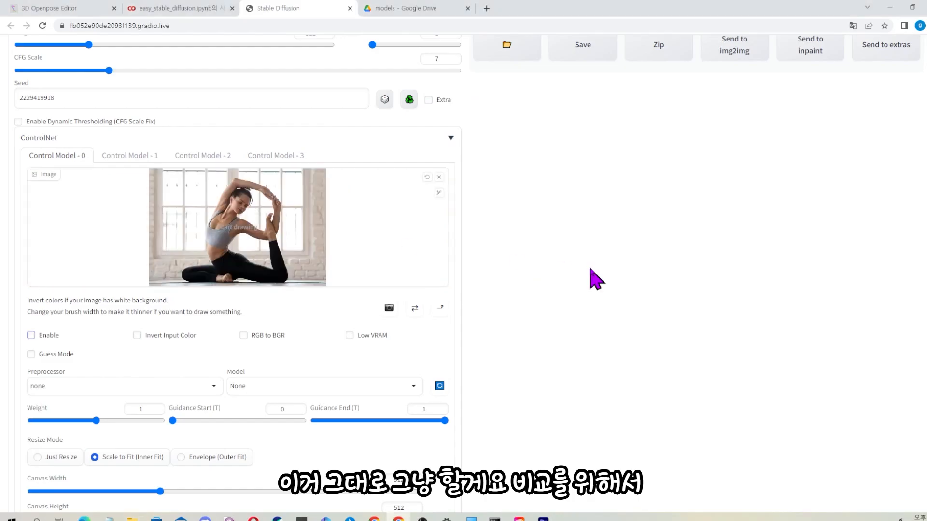
Set Control Model - 0 to the canny preprocessor with the control_canny-fp16 model.
{"action": "left_click", "coordinate": [206, 389]}
{"action": "left_click", "coordinate": [70, 227]}
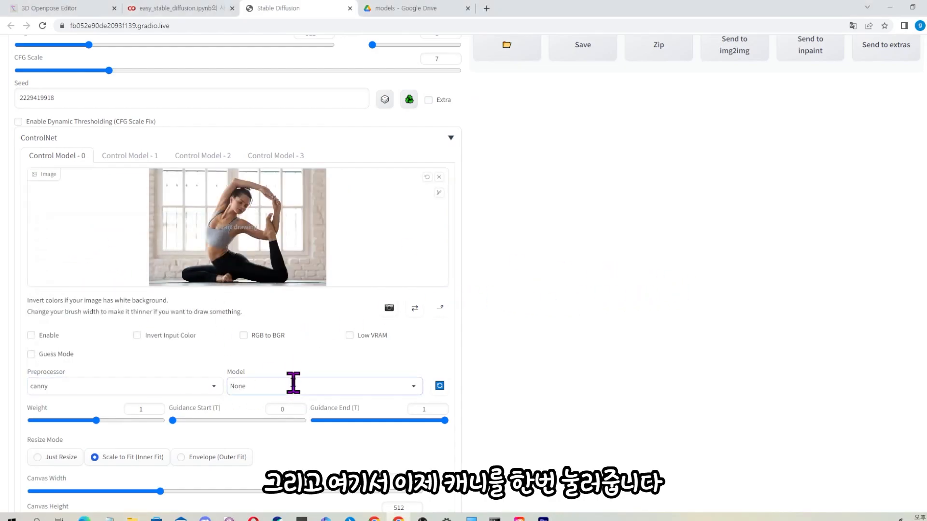
{"action": "left_click", "coordinate": [293, 384]}
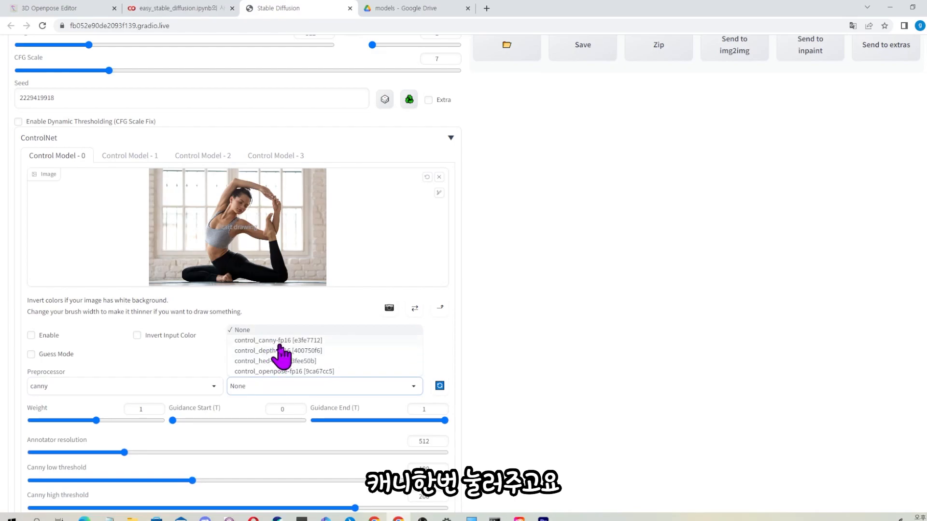
{"action": "left_click", "coordinate": [280, 341]}
Preview the canny annotator result for the yoga photo in Control Model - 0.
{"action": "scroll", "coordinate": [195, 386], "scroll_direction": "down", "scroll_amount": 1}
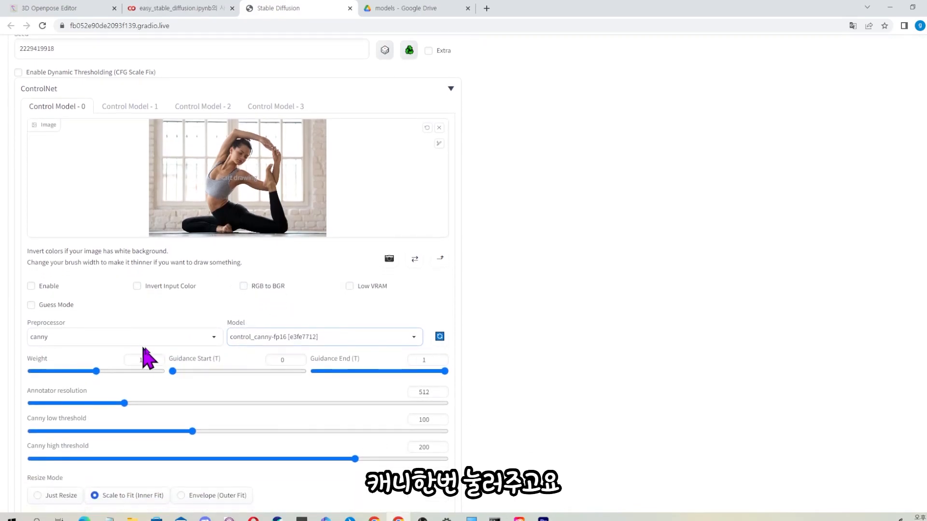
{"action": "scroll", "coordinate": [227, 350], "scroll_direction": "down", "scroll_amount": 2}
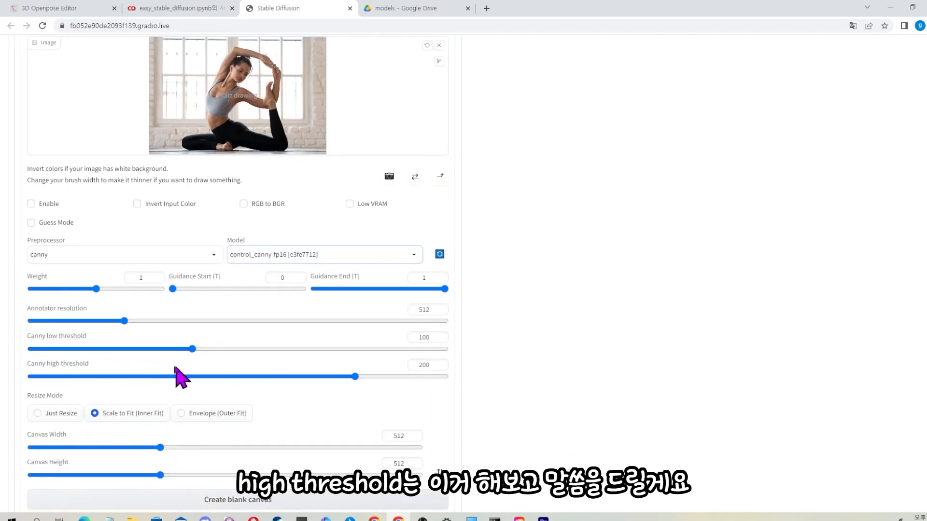
{"action": "scroll", "coordinate": [264, 366], "scroll_direction": "up", "scroll_amount": 1}
{"action": "scroll", "coordinate": [245, 369], "scroll_direction": "down", "scroll_amount": 2}
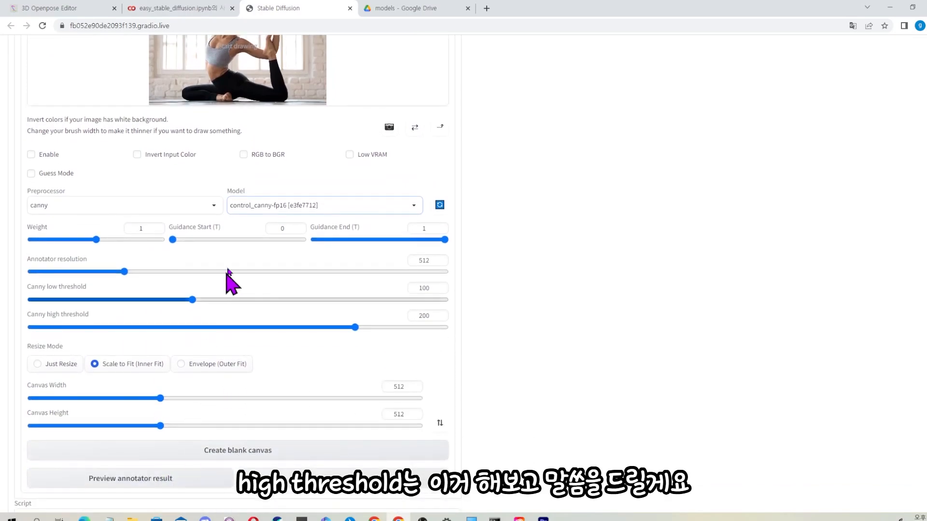
{"action": "left_click", "coordinate": [164, 478]}
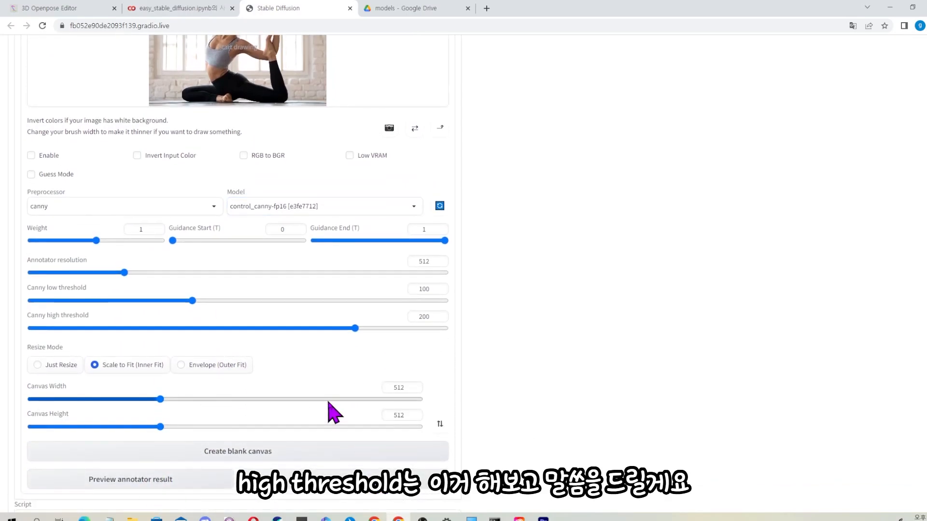
{"action": "scroll", "coordinate": [333, 415], "scroll_direction": "up", "scroll_amount": 2}
{"action": "left_click", "coordinate": [386, 242]}
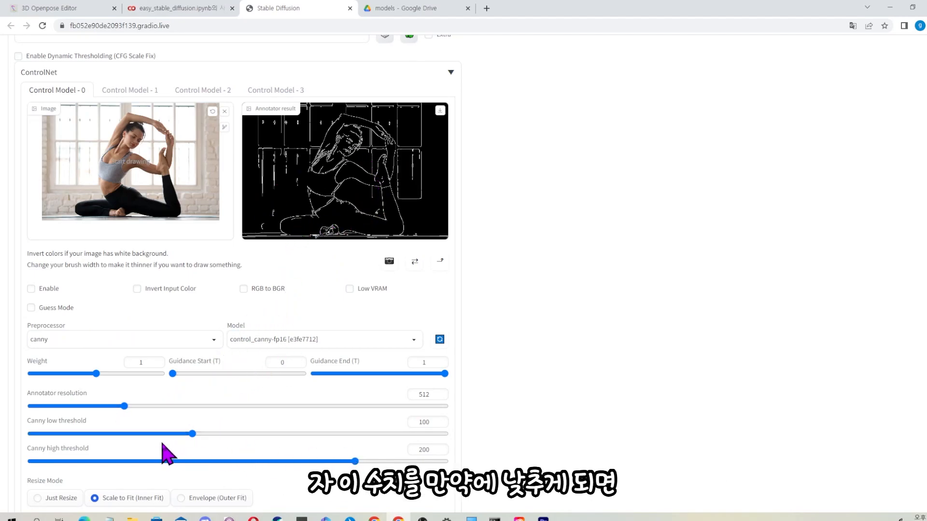
Lower the Canny low threshold to 45 and the high threshold to 57, and preview the annotator result.
{"action": "left_click_drag", "start_coordinate": [116, 434], "coordinate": [102, 433]}
{"action": "left_click", "coordinate": [122, 461]}
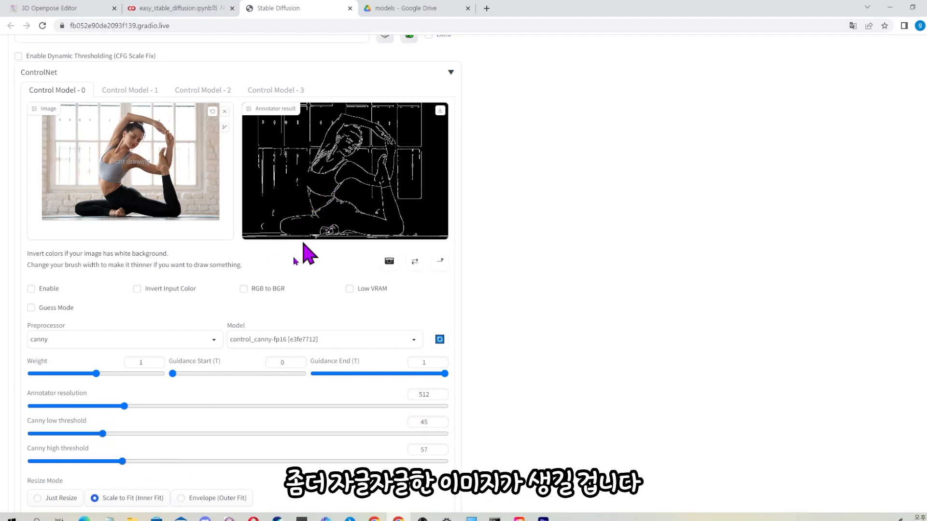
{"action": "scroll", "coordinate": [320, 228], "scroll_direction": "down", "scroll_amount": 2}
{"action": "scroll", "coordinate": [152, 476], "scroll_direction": "down", "scroll_amount": 1}
{"action": "left_click", "coordinate": [154, 467]}
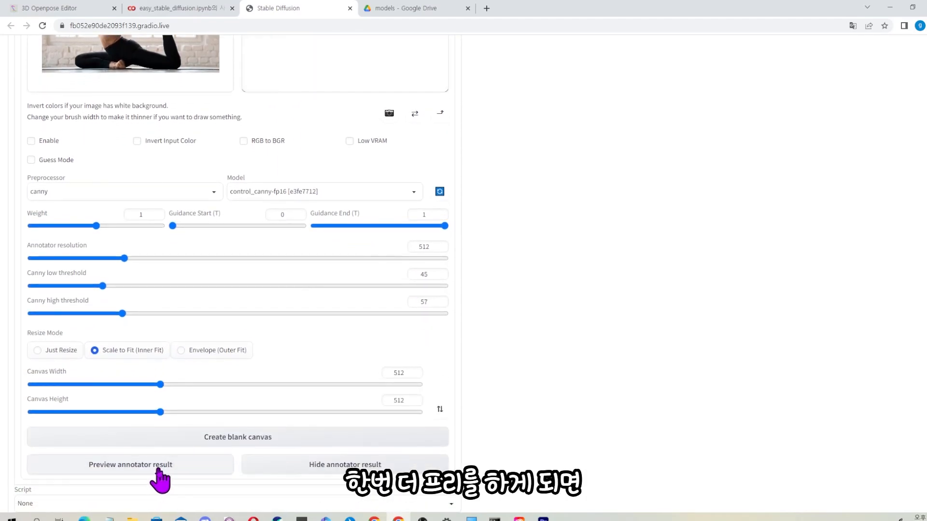
{"action": "scroll", "coordinate": [362, 326], "scroll_direction": "up", "scroll_amount": 2}
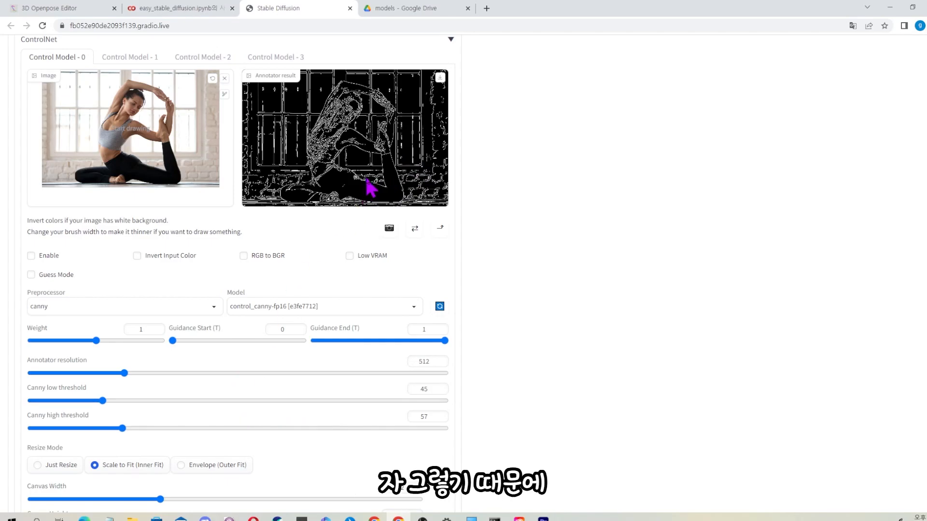
Set the Canny low threshold to 100 and the high threshold to 200, and preview the edge map again.
{"action": "scroll", "coordinate": [366, 211], "scroll_direction": "up", "scroll_amount": 2}
{"action": "scroll", "coordinate": [372, 251], "scroll_direction": "down", "scroll_amount": 2}
{"action": "double_click", "coordinate": [424, 373]}
{"action": "type", "text": "100"}
{"action": "key", "text": "Tab"}
{"action": "type", "text": "200"}
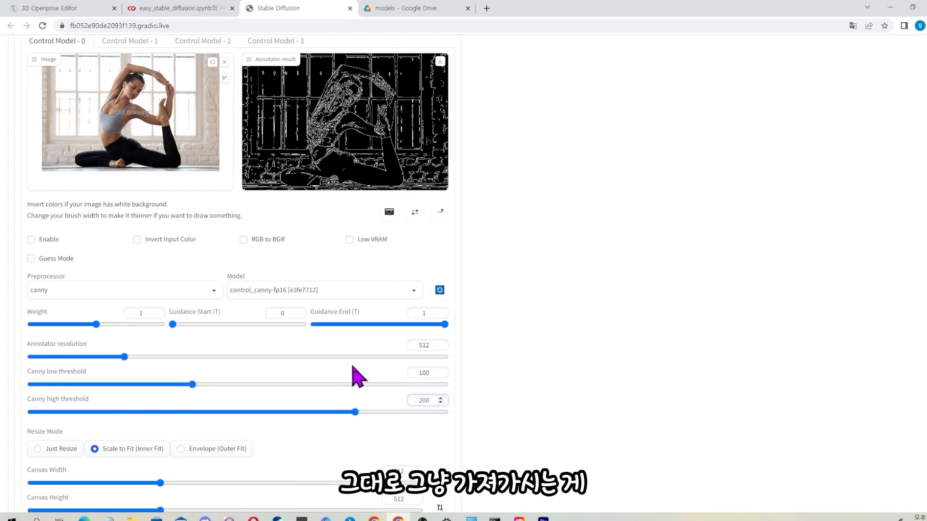
{"action": "scroll", "coordinate": [356, 378], "scroll_direction": "down", "scroll_amount": 3}
{"action": "left_click", "coordinate": [203, 455]}
{"action": "scroll", "coordinate": [371, 273], "scroll_direction": "up", "scroll_amount": 1}
{"action": "scroll", "coordinate": [411, 290], "scroll_direction": "up", "scroll_amount": 2}
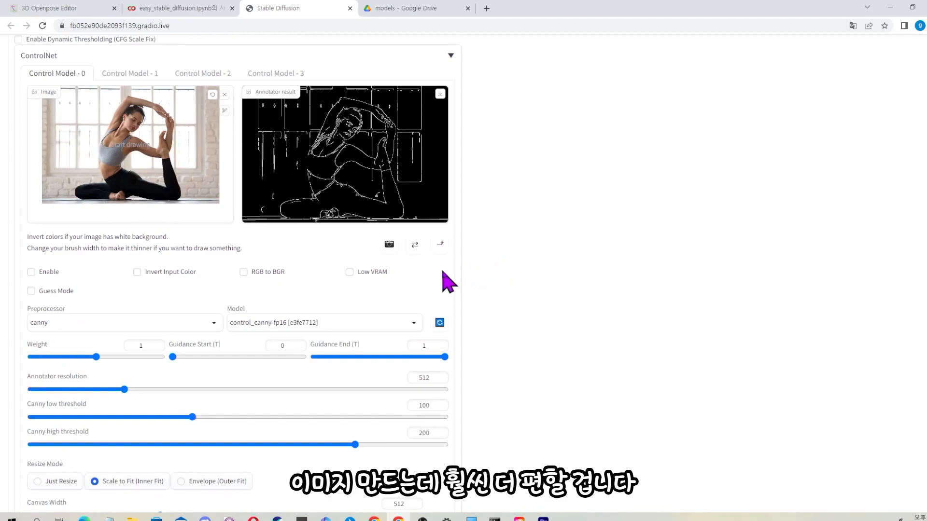
Enable Control Model - 0, check the other ControlNet units, and generate the yoga image using its canny edges.
{"action": "scroll", "coordinate": [429, 292], "scroll_direction": "down", "scroll_amount": 1}
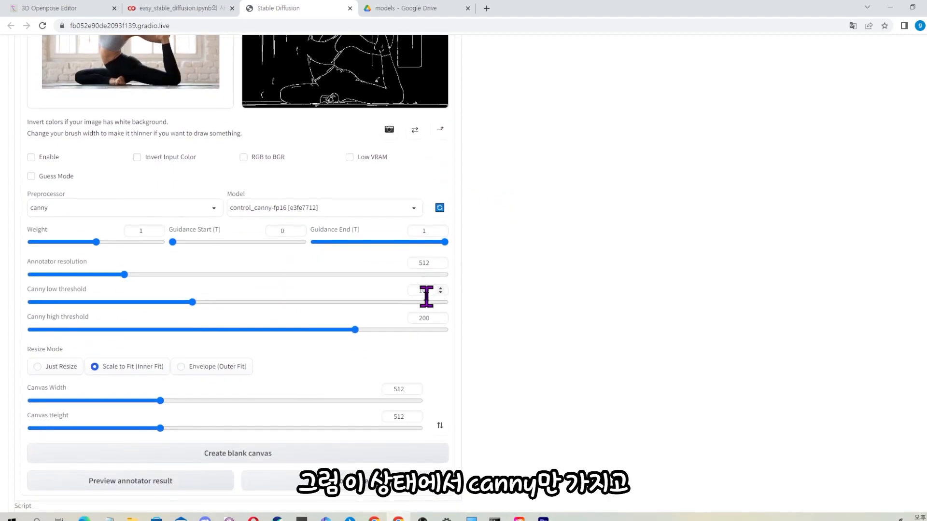
{"action": "scroll", "coordinate": [433, 304], "scroll_direction": "up", "scroll_amount": 3}
{"action": "scroll", "coordinate": [415, 331], "scroll_direction": "up", "scroll_amount": 2}
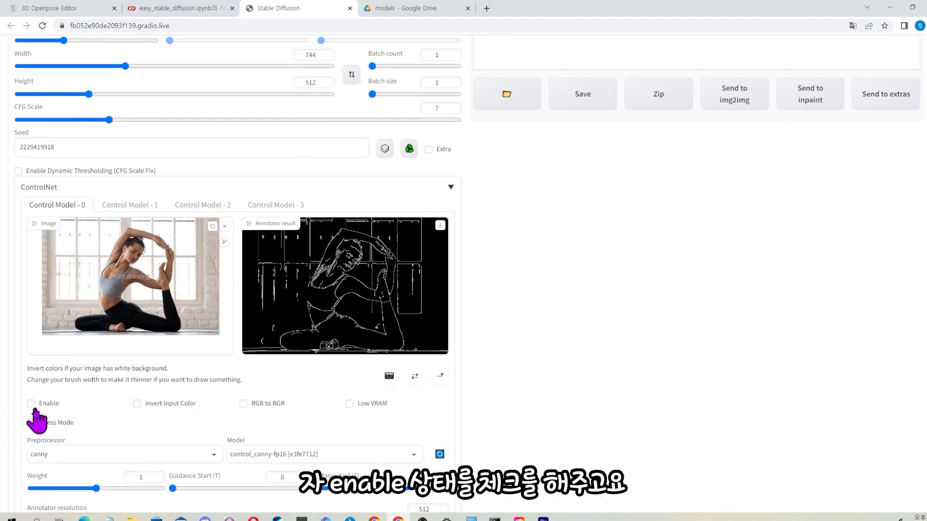
{"action": "left_click", "coordinate": [123, 205]}
{"action": "left_click", "coordinate": [198, 206]}
{"action": "left_click", "coordinate": [273, 205]}
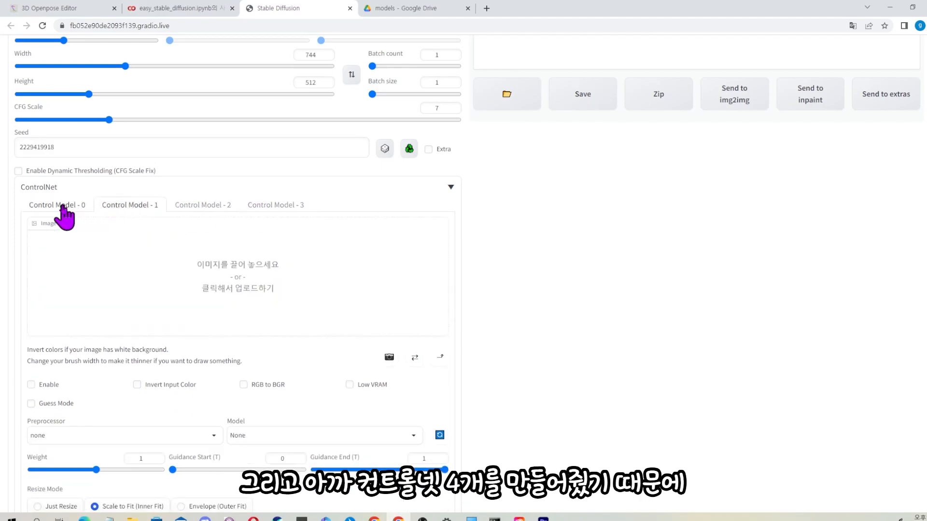
{"action": "left_click", "coordinate": [59, 205]}
{"action": "scroll", "coordinate": [568, 292], "scroll_direction": "up", "scroll_amount": 8}
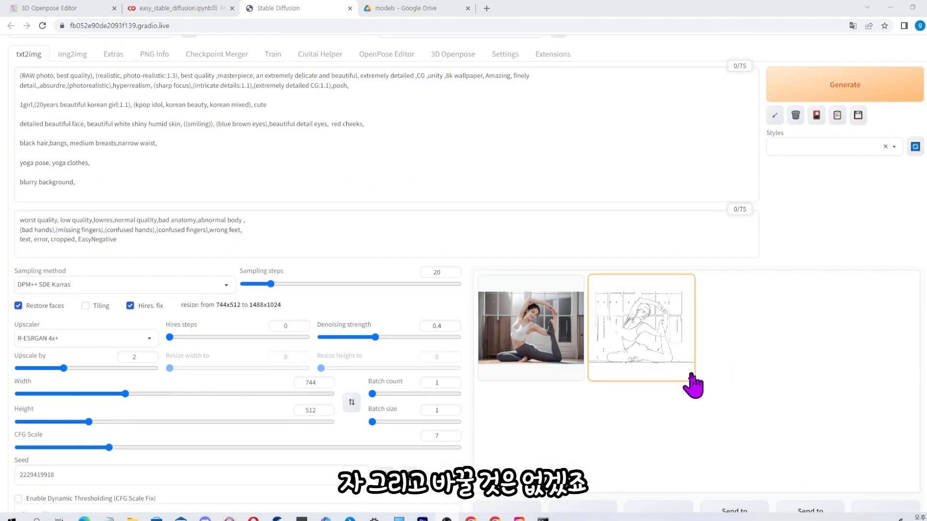
Examine the generated yoga image and its canny edge map at larger size in the output gallery.
{"action": "scroll", "coordinate": [517, 193], "scroll_direction": "down", "scroll_amount": 4}
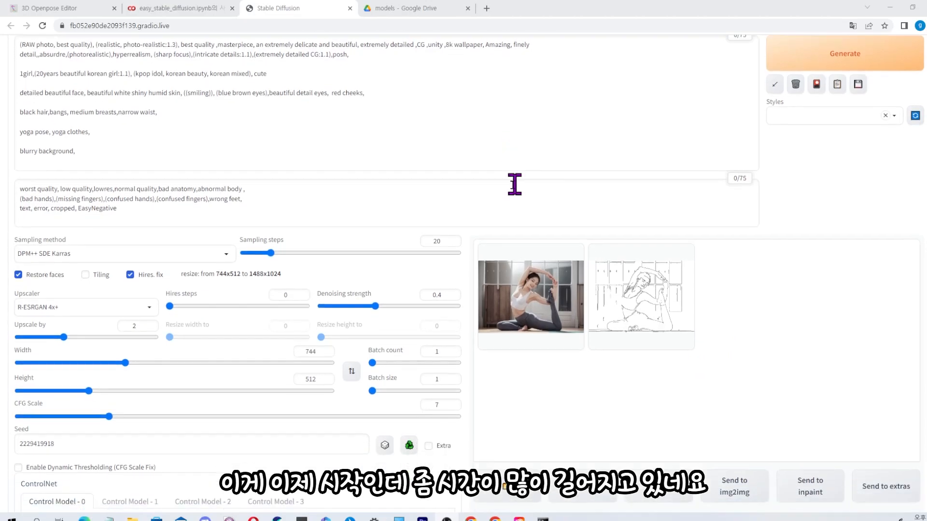
{"action": "scroll", "coordinate": [567, 261], "scroll_direction": "up", "scroll_amount": 1}
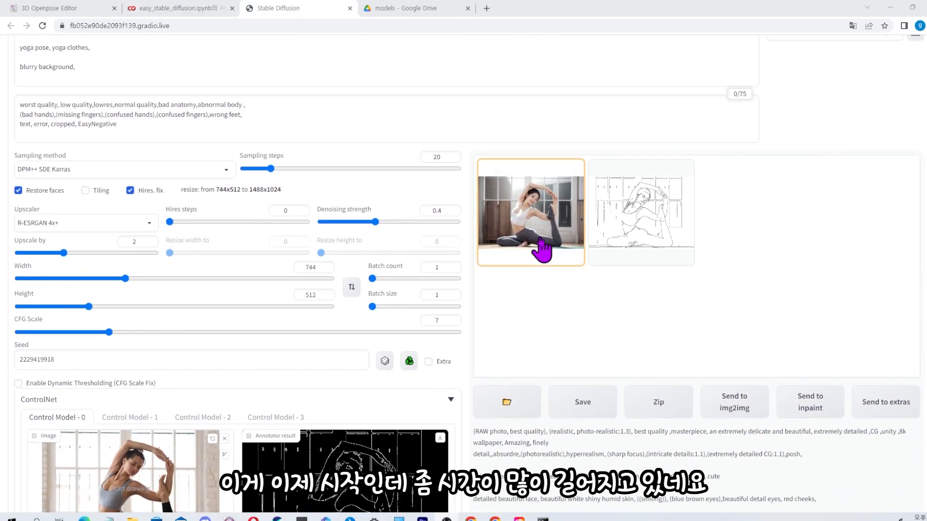
{"action": "left_click", "coordinate": [548, 251]}
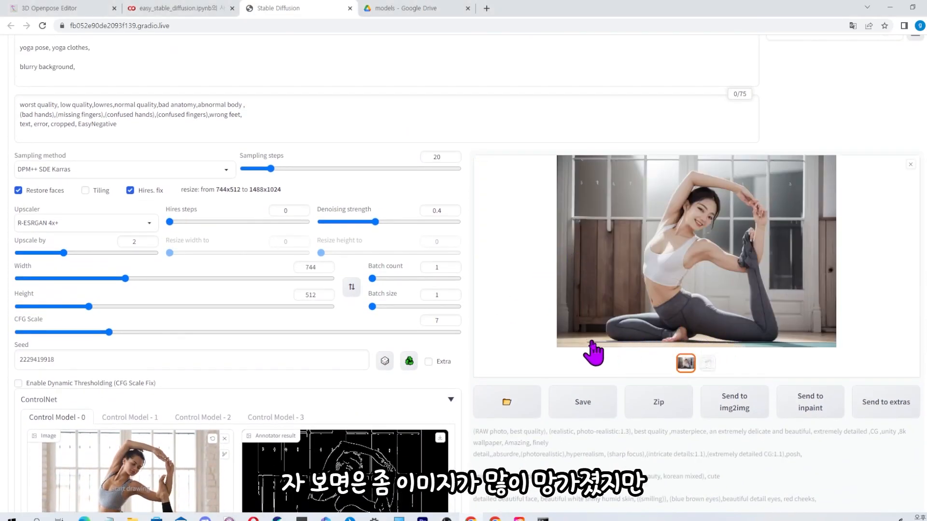
{"action": "scroll", "coordinate": [393, 331], "scroll_direction": "down", "scroll_amount": 2}
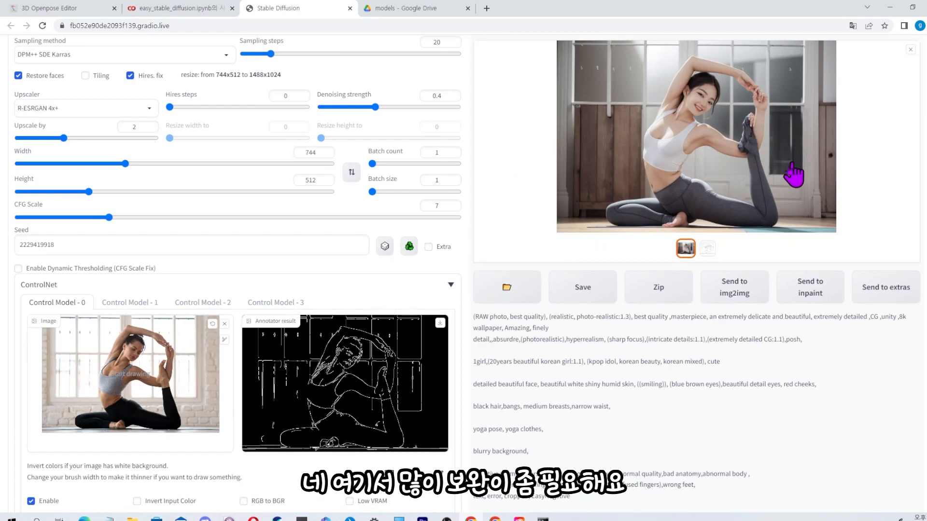
{"action": "scroll", "coordinate": [771, 207], "scroll_direction": "up", "scroll_amount": 1}
{"action": "left_click", "coordinate": [911, 120]}
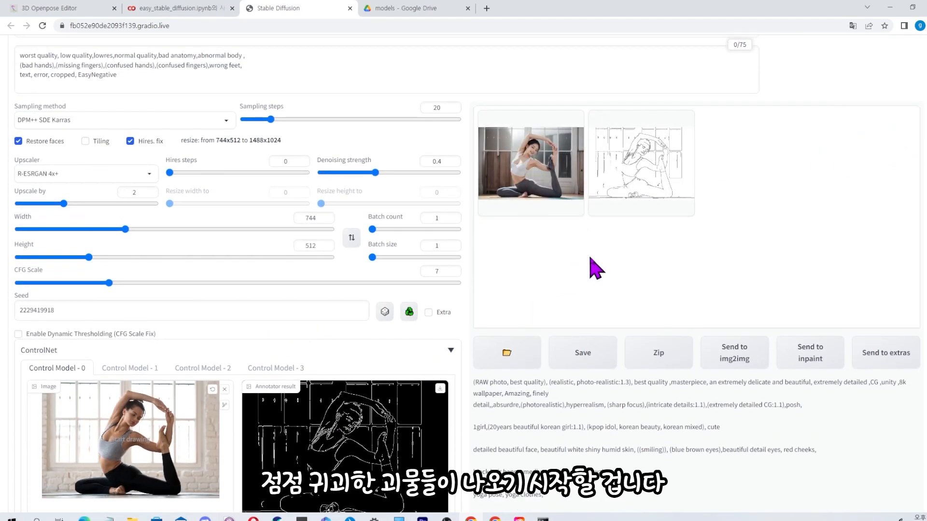
{"action": "left_click", "coordinate": [623, 188]}
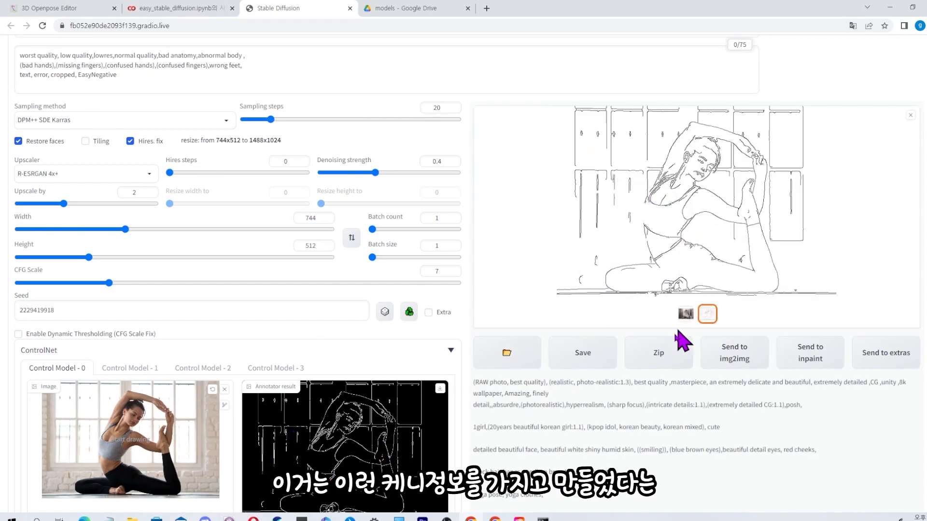
{"action": "left_click", "coordinate": [684, 315]}
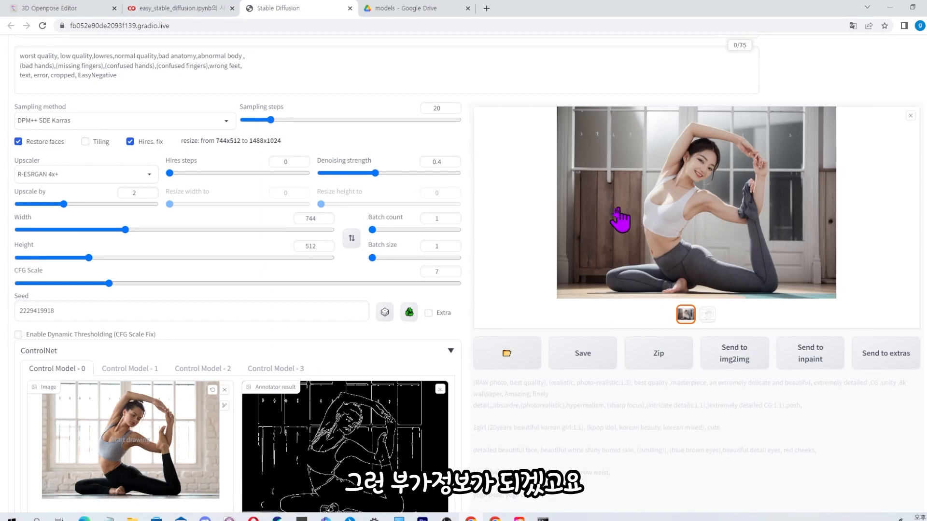
{"action": "scroll", "coordinate": [423, 290], "scroll_direction": "up", "scroll_amount": 2}
{"action": "scroll", "coordinate": [434, 289], "scroll_direction": "down", "scroll_amount": 5}
{"action": "scroll", "coordinate": [523, 296], "scroll_direction": "up", "scroll_amount": 3}
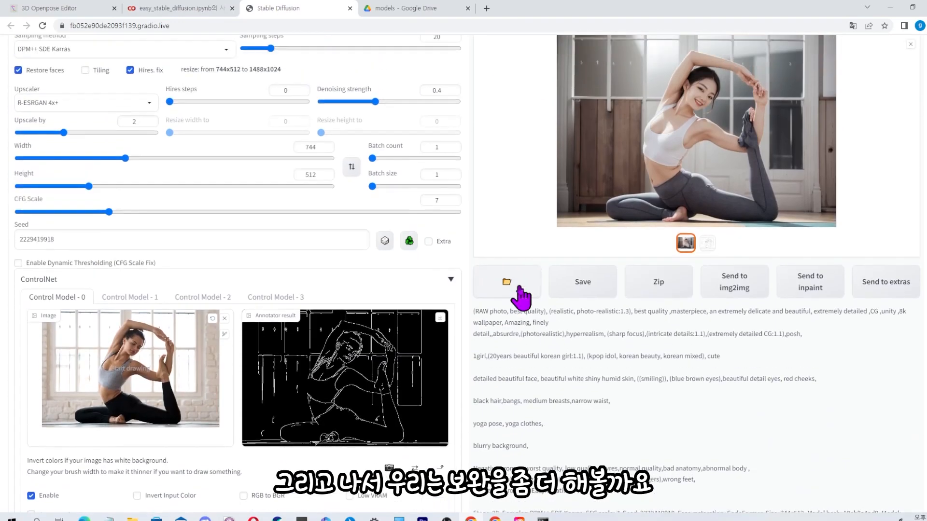
In Control Model - 1, turn on Guess Mode and choose the depth preprocessor with the control_depth-fp16 model.
{"action": "scroll", "coordinate": [496, 303], "scroll_direction": "down", "scroll_amount": 4}
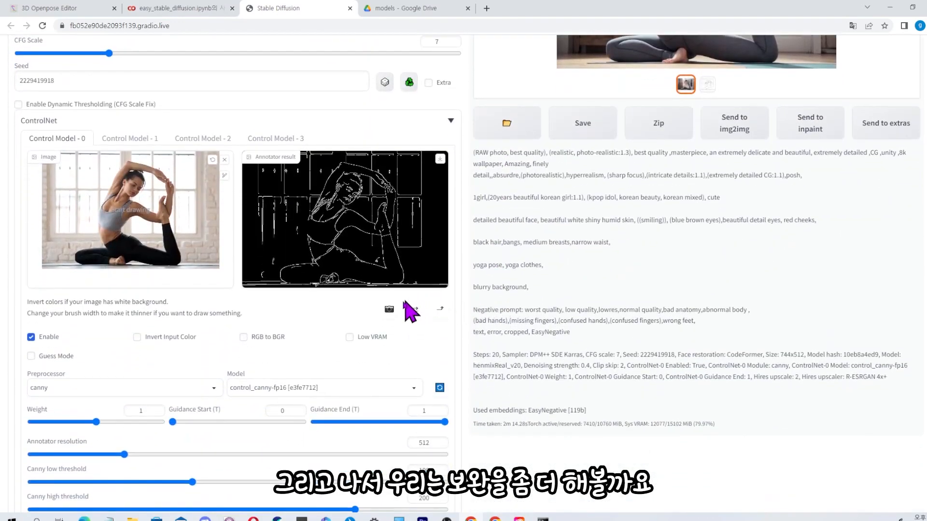
{"action": "scroll", "coordinate": [317, 219], "scroll_direction": "down", "scroll_amount": 2}
{"action": "scroll", "coordinate": [154, 212], "scroll_direction": "up", "scroll_amount": 3}
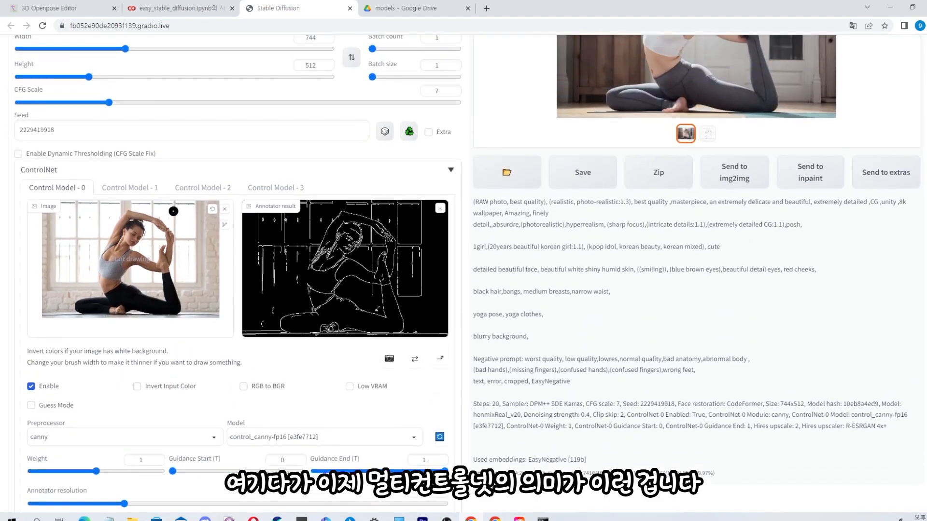
{"action": "left_click", "coordinate": [130, 189]}
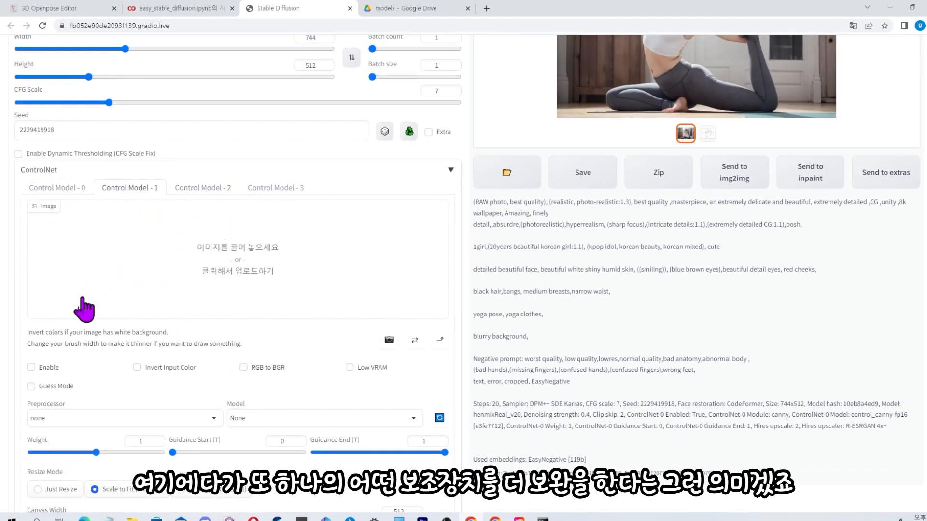
{"action": "left_click", "coordinate": [104, 419]}
{"action": "left_click", "coordinate": [60, 273]}
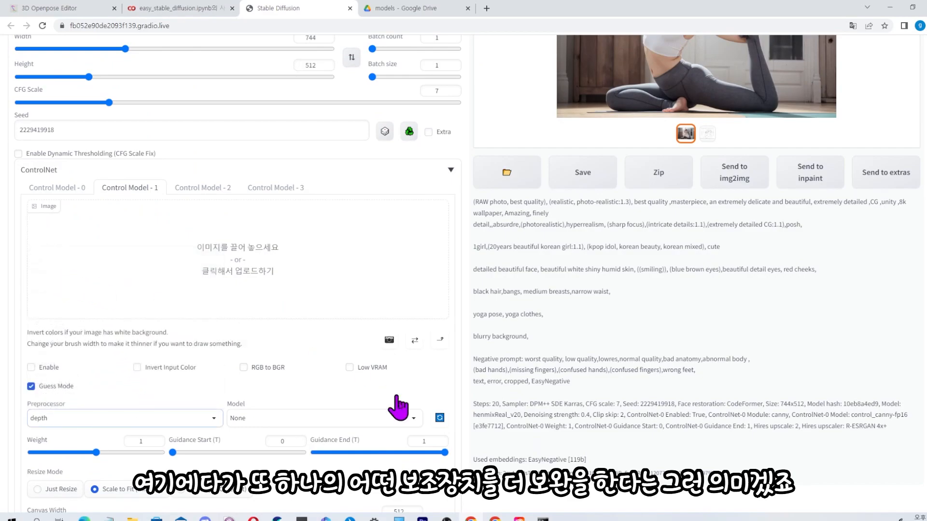
{"action": "left_click", "coordinate": [268, 421]}
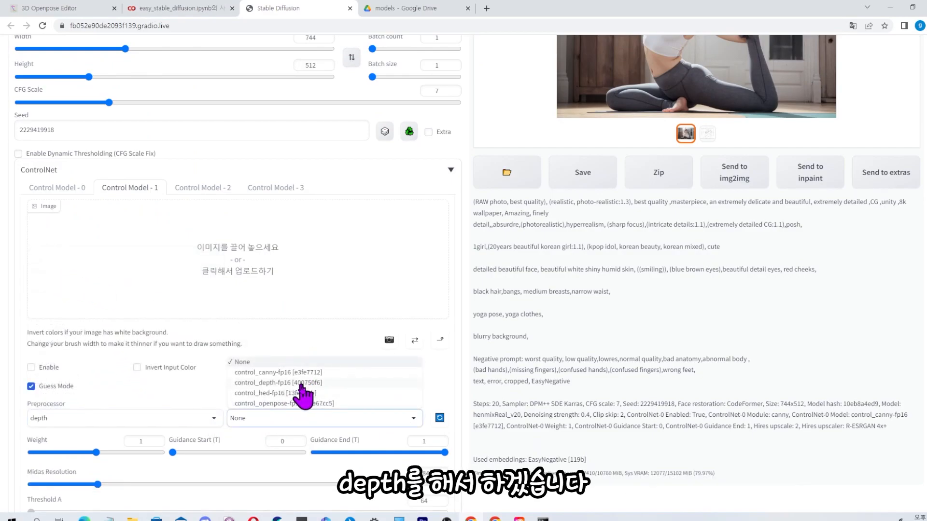
{"action": "left_click", "coordinate": [289, 383]}
Review the available preprocessors for Control Model - 1, keeping depth, and examine its Midas Resolution and canvas settings.
{"action": "left_click", "coordinate": [192, 418]}
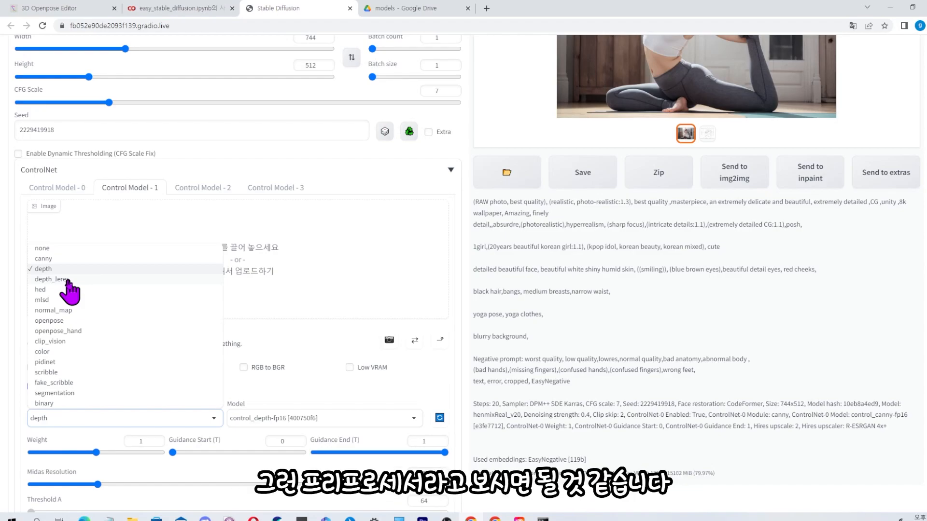
{"action": "left_click", "coordinate": [48, 271]}
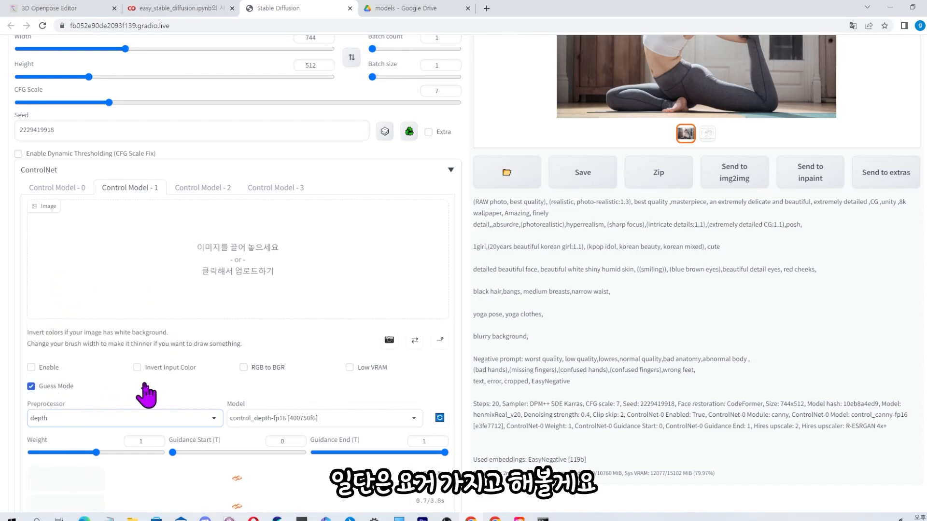
{"action": "scroll", "coordinate": [153, 399], "scroll_direction": "down", "scroll_amount": 3}
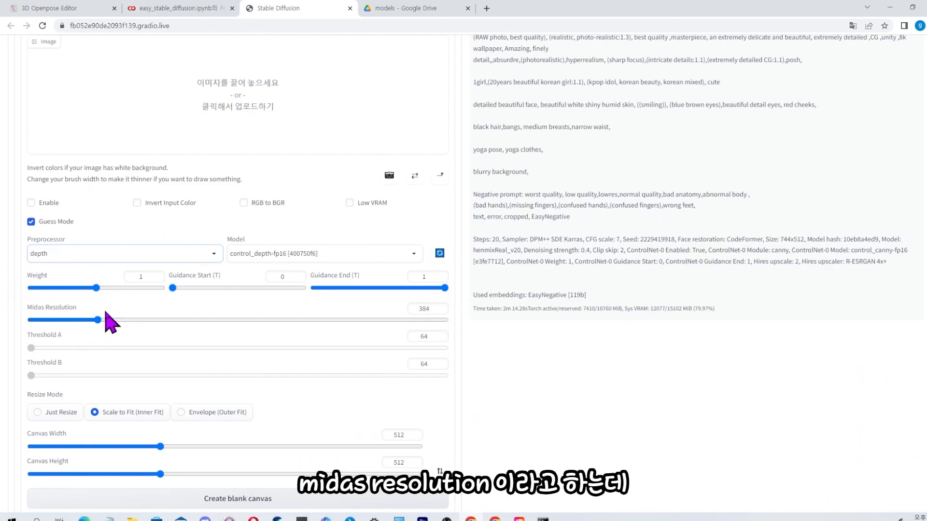
{"action": "scroll", "coordinate": [116, 321], "scroll_direction": "down", "scroll_amount": 2}
{"action": "scroll", "coordinate": [172, 379], "scroll_direction": "down", "scroll_amount": 1}
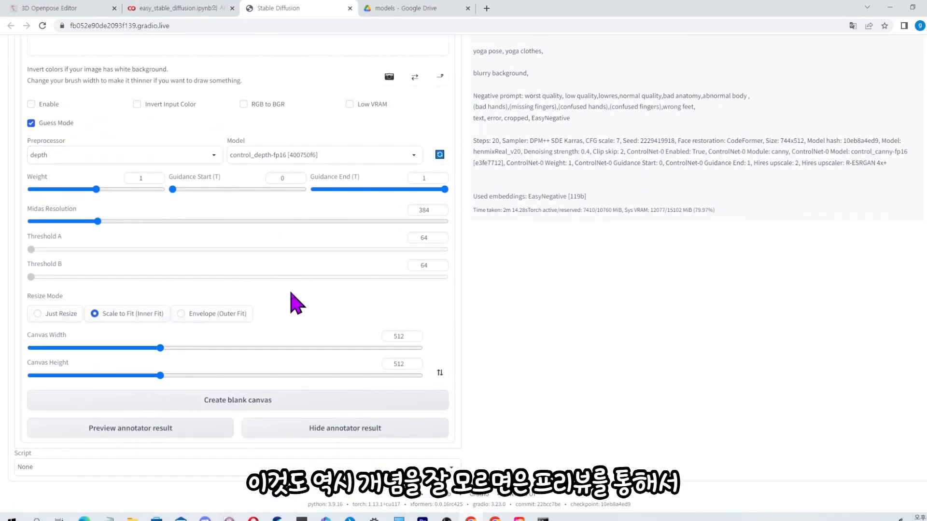
{"action": "scroll", "coordinate": [290, 309], "scroll_direction": "up", "scroll_amount": 3}
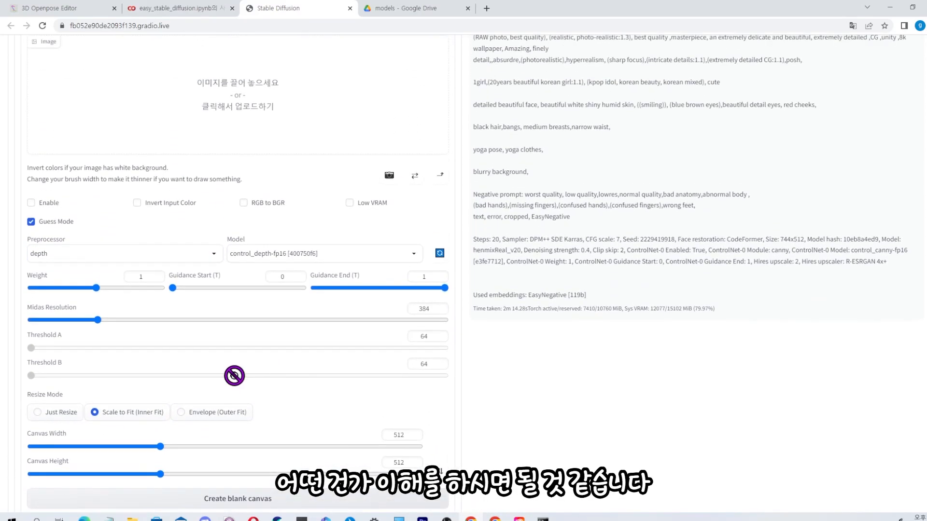
{"action": "scroll", "coordinate": [248, 389], "scroll_direction": "up", "scroll_amount": 3}
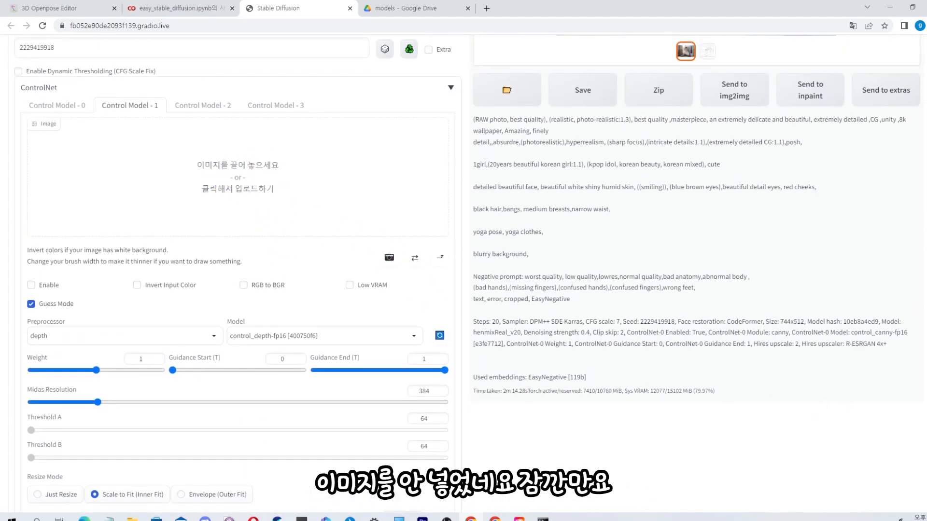
Load the yoga reference photo into Control Model - 1 and preview its depth map.
{"action": "left_click_drag", "start_coordinate": [351, 193], "coordinate": [249, 190]}
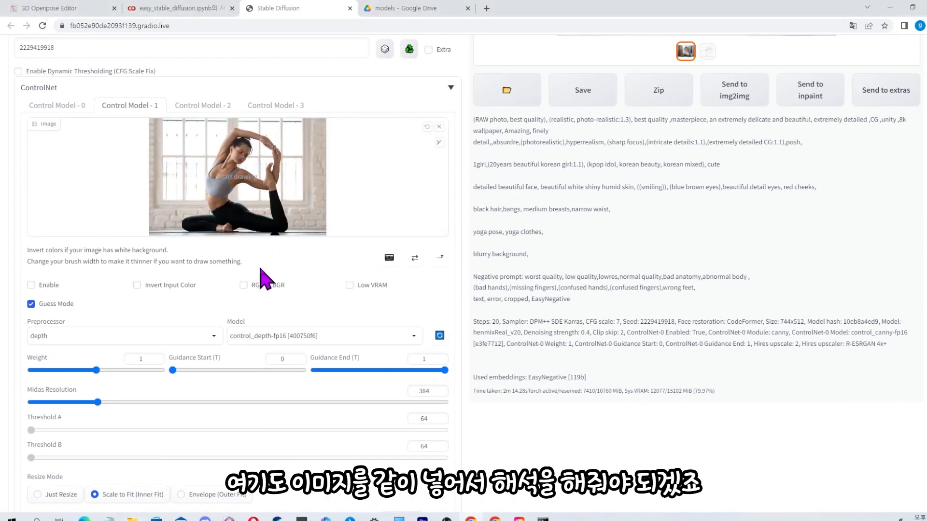
{"action": "scroll", "coordinate": [245, 309], "scroll_direction": "down", "scroll_amount": 3}
{"action": "scroll", "coordinate": [175, 399], "scroll_direction": "down", "scroll_amount": 2}
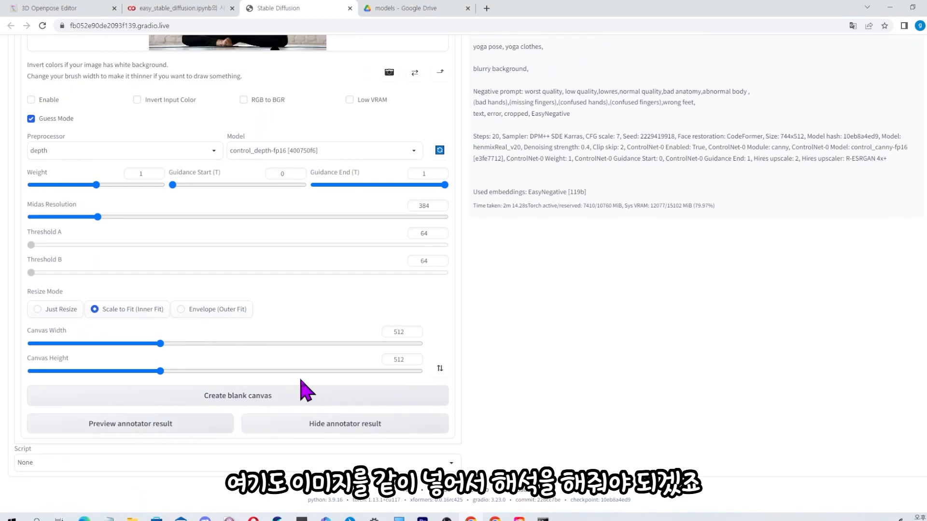
{"action": "scroll", "coordinate": [326, 232], "scroll_direction": "up", "scroll_amount": 5}
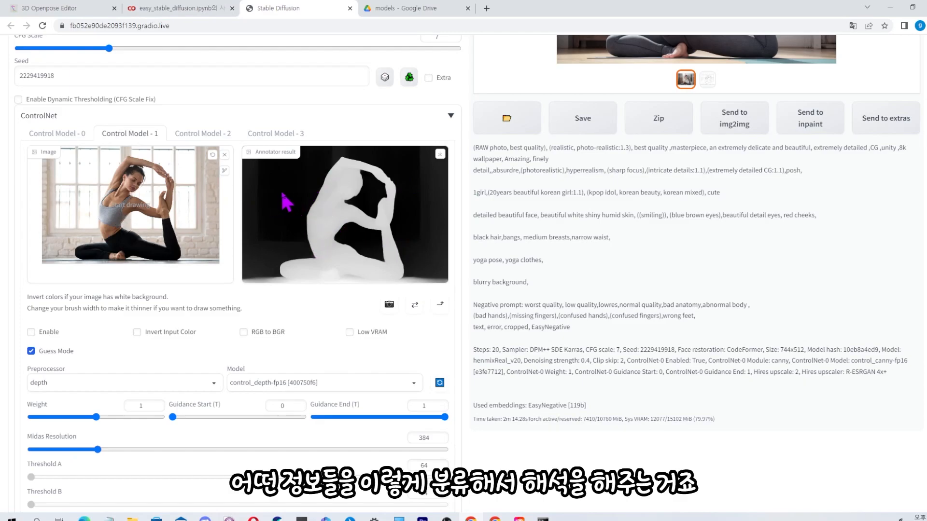
{"action": "scroll", "coordinate": [295, 229], "scroll_direction": "down", "scroll_amount": 1}
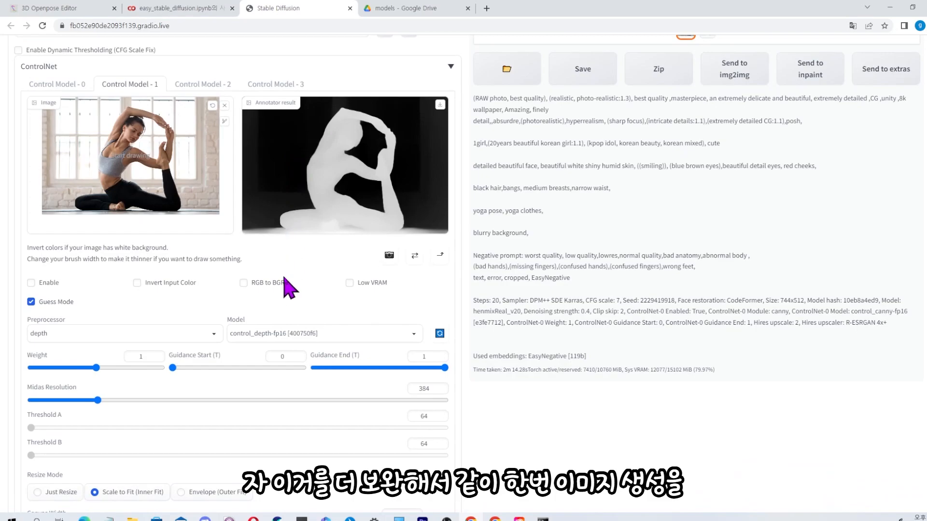
Lower the Midas Resolution of Control Model - 1 to 173 and preview the depth map at that setting.
{"action": "scroll", "coordinate": [321, 284], "scroll_direction": "down", "scroll_amount": 2}
{"action": "scroll", "coordinate": [318, 283], "scroll_direction": "down", "scroll_amount": 2}
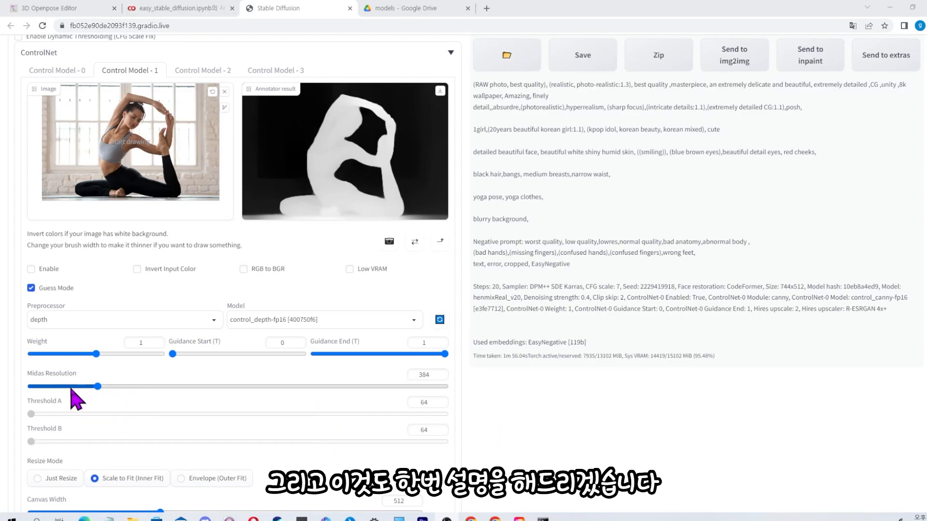
{"action": "left_click", "coordinate": [55, 386]}
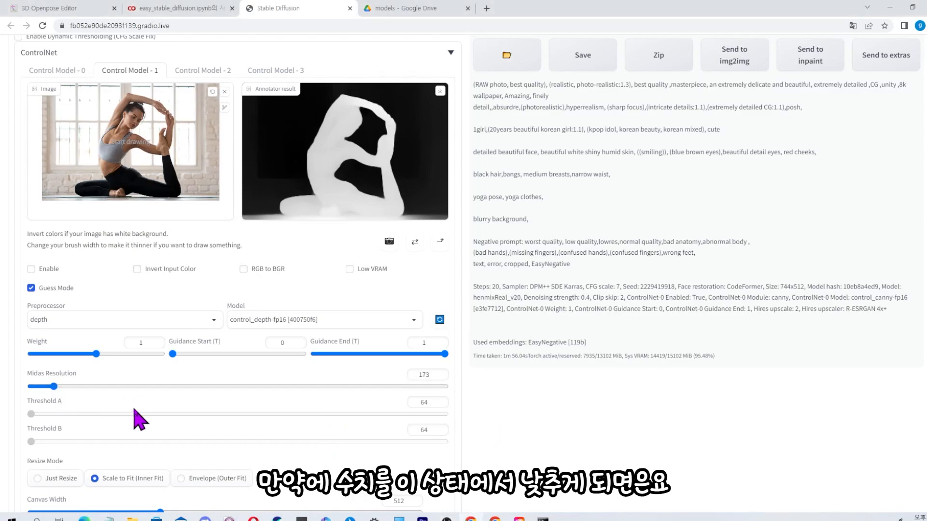
{"action": "scroll", "coordinate": [131, 427], "scroll_direction": "down", "scroll_amount": 2}
{"action": "left_click", "coordinate": [117, 487]}
{"action": "scroll", "coordinate": [117, 486], "scroll_direction": "up", "scroll_amount": 2}
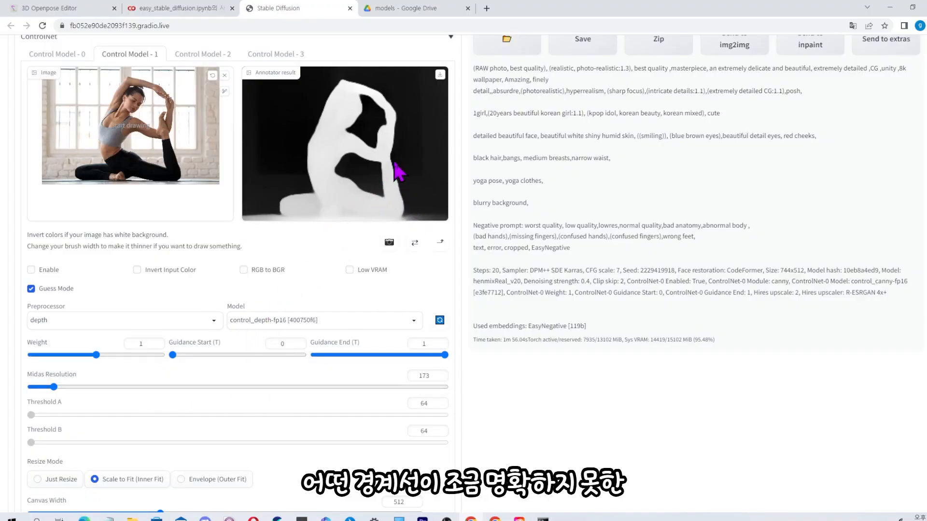
Raise the Midas Resolution of Control Model - 1 to 1214 and preview the depth map for comparison.
{"action": "left_click_drag", "start_coordinate": [295, 388], "coordinate": [348, 387]}
{"action": "scroll", "coordinate": [263, 497], "scroll_direction": "down", "scroll_amount": 2}
{"action": "left_click", "coordinate": [141, 483]}
{"action": "left_click_drag", "start_coordinate": [345, 356], "coordinate": [271, 355]}
{"action": "scroll", "coordinate": [292, 400], "scroll_direction": "down", "scroll_amount": 2}
{"action": "left_click", "coordinate": [149, 474]}
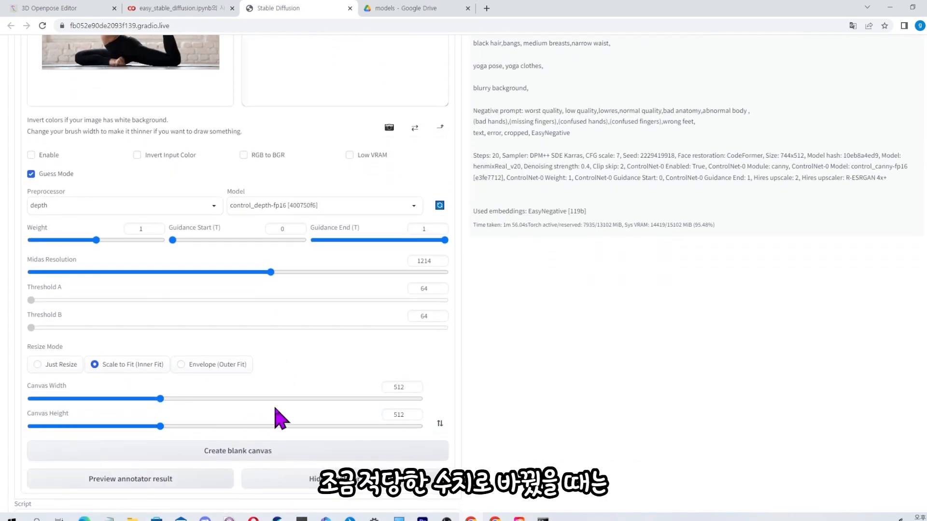
{"action": "scroll", "coordinate": [321, 389], "scroll_direction": "up", "scroll_amount": 2}
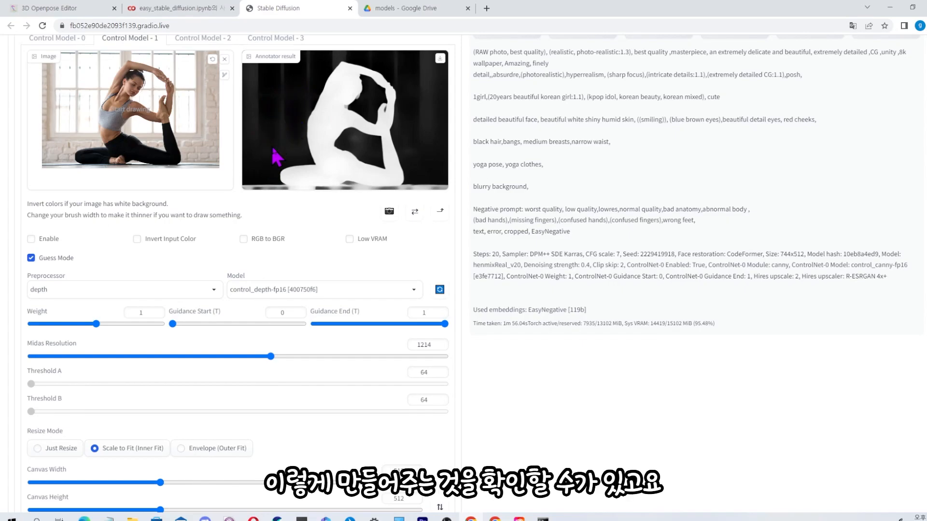
Set the Midas Resolution to 384 with a refreshed depth preview, and generate the yoga image again.
{"action": "scroll", "coordinate": [294, 280], "scroll_direction": "down", "scroll_amount": 2}
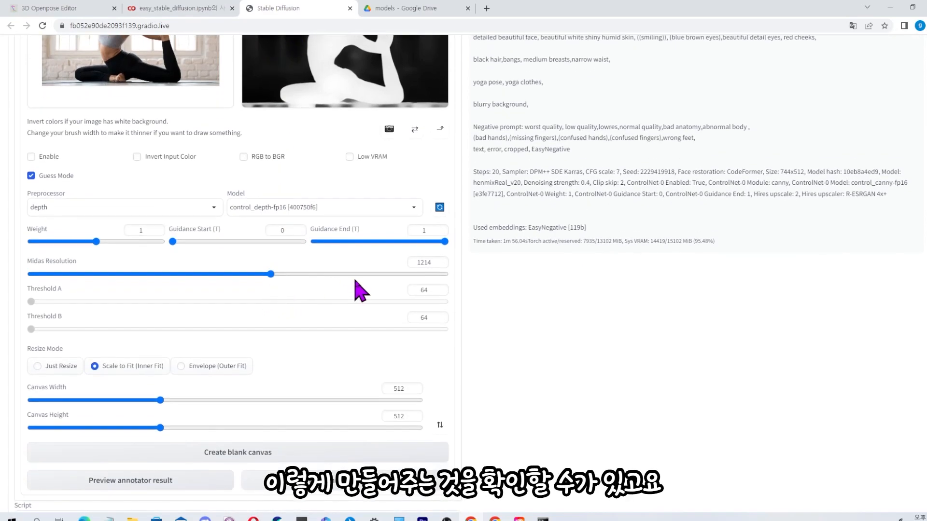
{"action": "double_click", "coordinate": [431, 262]}
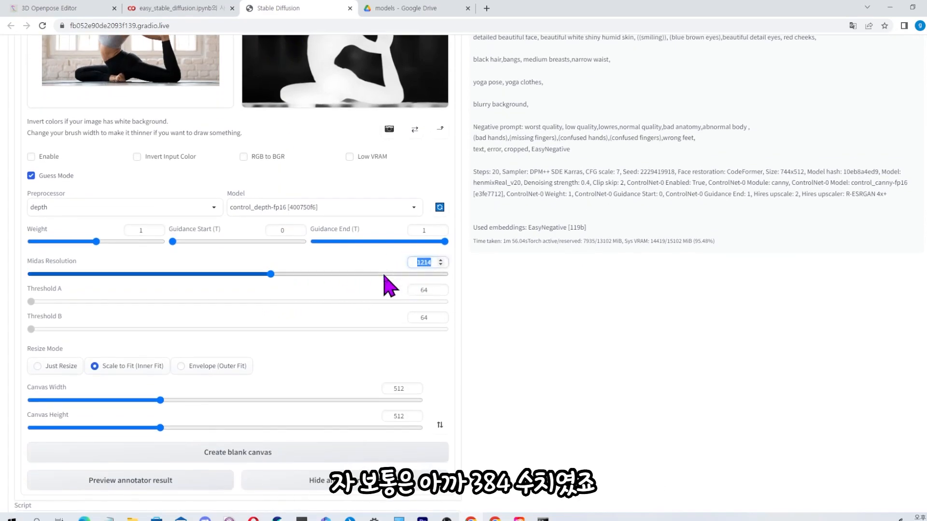
{"action": "type", "text": "384"}
{"action": "scroll", "coordinate": [389, 279], "scroll_direction": "up", "scroll_amount": 2}
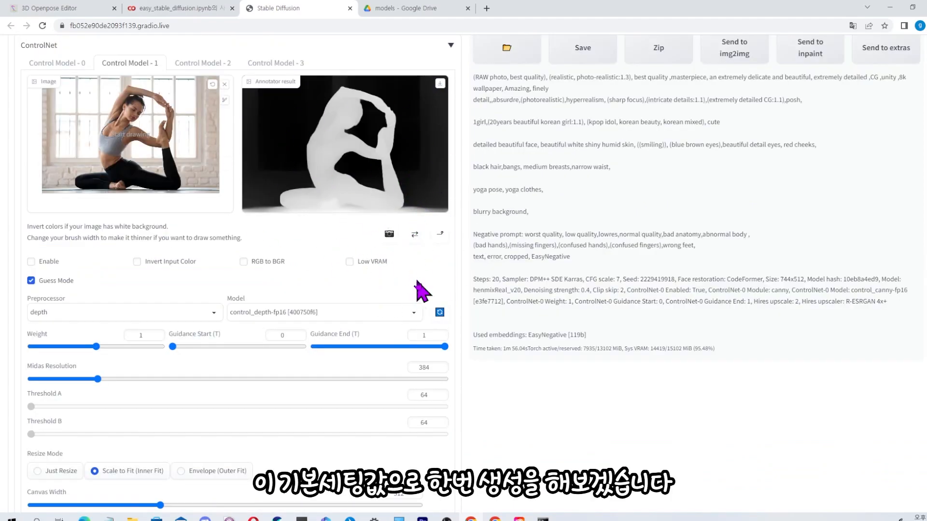
{"action": "scroll", "coordinate": [422, 284], "scroll_direction": "up", "scroll_amount": 9}
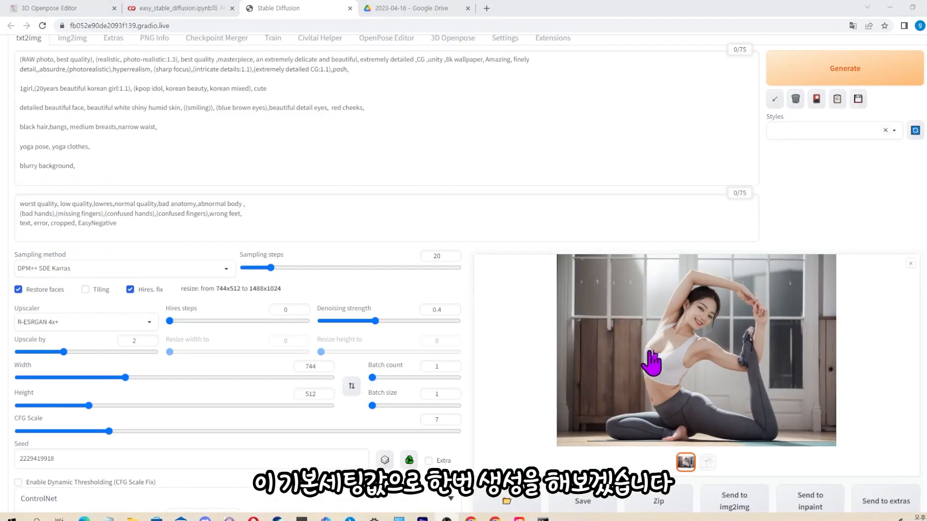
Switch to Google Drive, compare the generated yoga images at full size, and return to Stable Diffusion.
{"action": "left_click", "coordinate": [405, 10]}
{"action": "key", "text": "Right"}
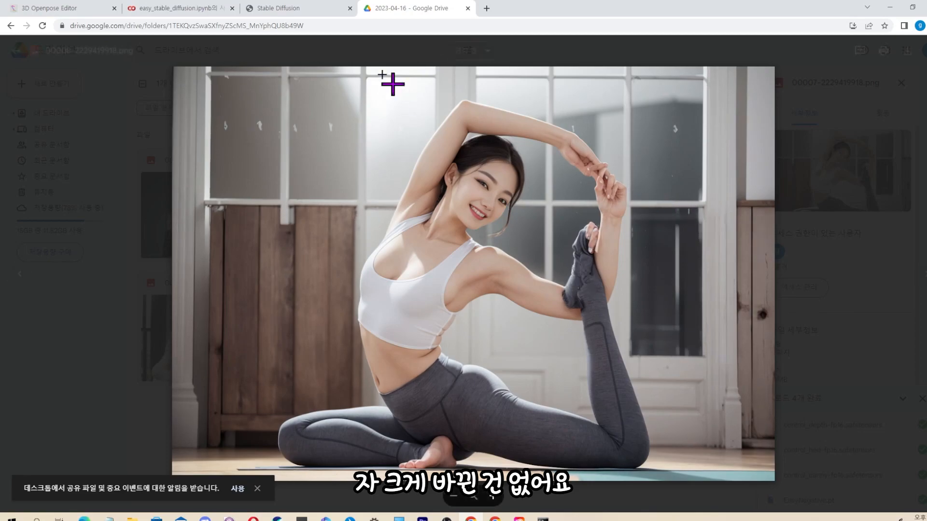
{"action": "left_click", "coordinate": [256, 10]}
Change the preprocessor of Control Model - 1 to depth_leres.
{"action": "scroll", "coordinate": [342, 290], "scroll_direction": "down", "scroll_amount": 10}
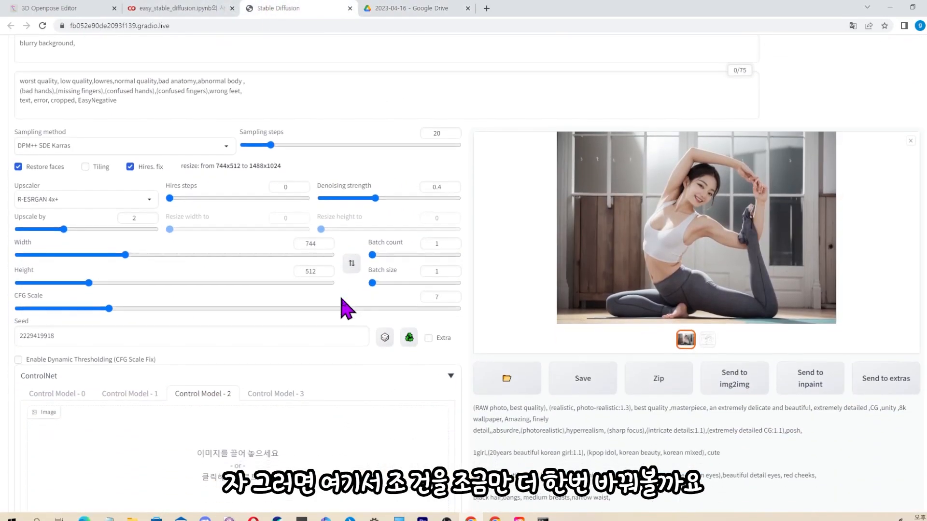
{"action": "scroll", "coordinate": [203, 241], "scroll_direction": "up", "scroll_amount": 2}
{"action": "left_click", "coordinate": [138, 141]}
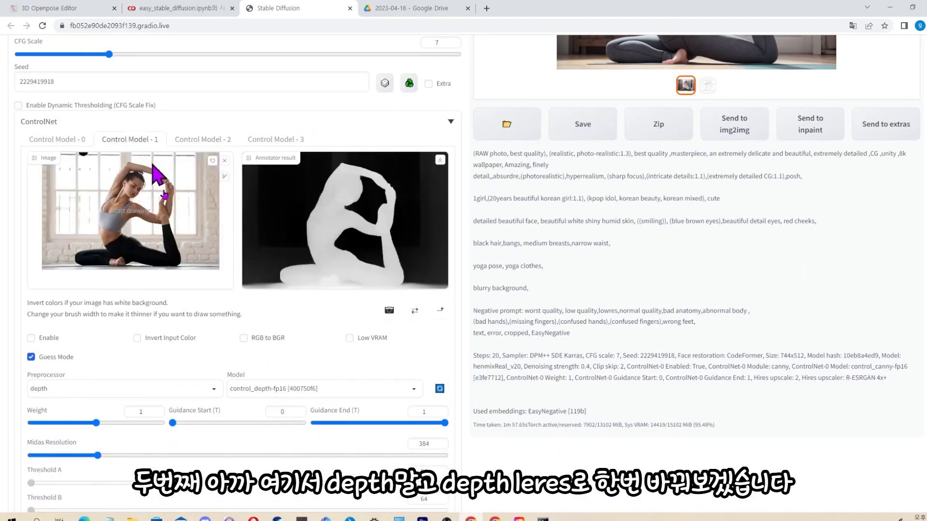
{"action": "scroll", "coordinate": [139, 357], "scroll_direction": "down", "scroll_amount": 1}
{"action": "left_click", "coordinate": [140, 358]}
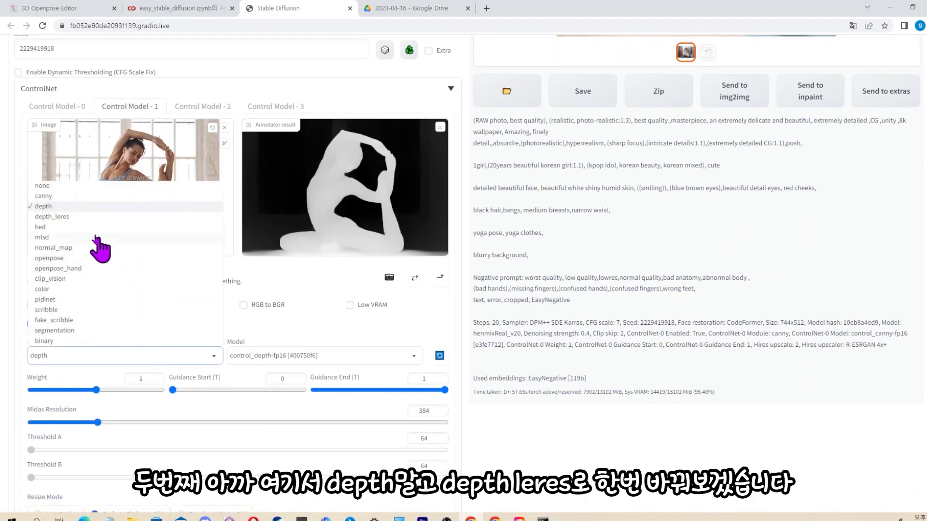
{"action": "left_click", "coordinate": [65, 214]}
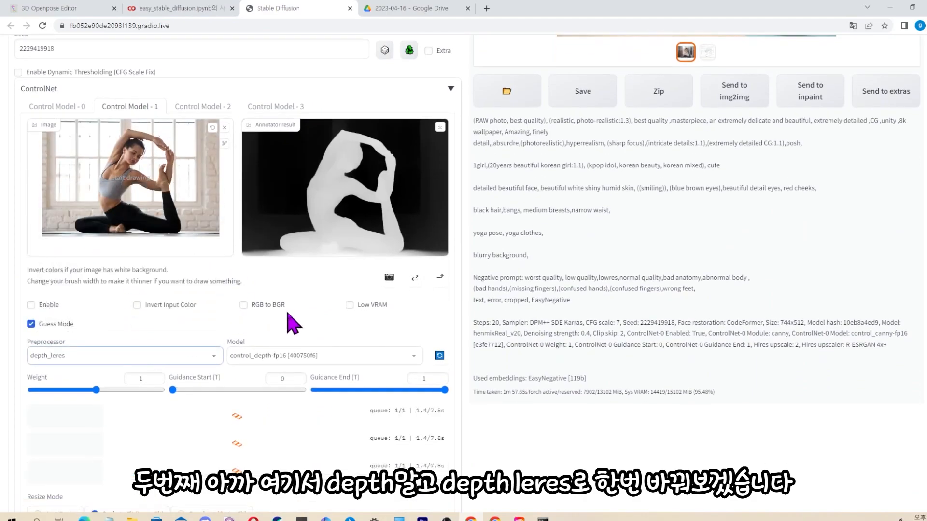
Review the LeReS settings of Control Model - 1 and preview the depth_leres map of the yoga photo.
{"action": "scroll", "coordinate": [289, 313], "scroll_direction": "down", "scroll_amount": 1}
{"action": "scroll", "coordinate": [290, 379], "scroll_direction": "down", "scroll_amount": 2}
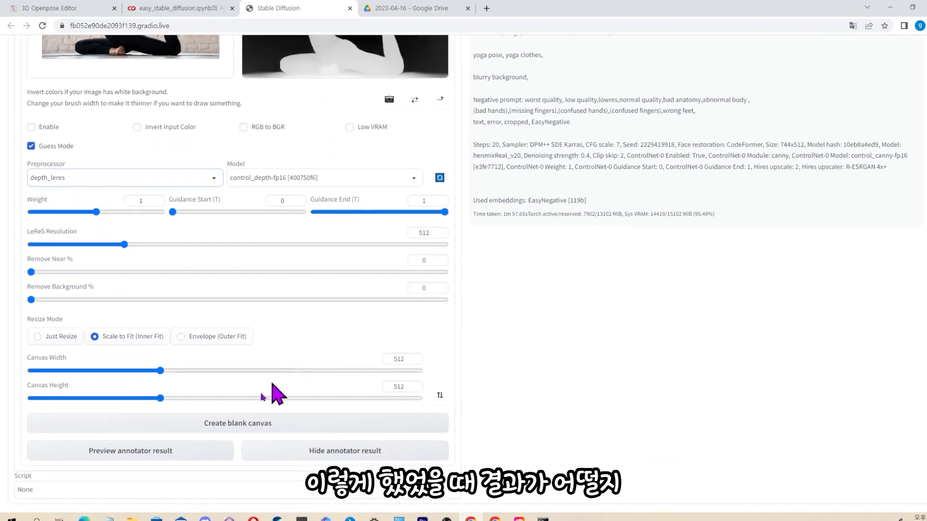
{"action": "scroll", "coordinate": [383, 182], "scroll_direction": "up", "scroll_amount": 1}
{"action": "scroll", "coordinate": [374, 176], "scroll_direction": "up", "scroll_amount": 1}
{"action": "scroll", "coordinate": [348, 238], "scroll_direction": "down", "scroll_amount": 2}
{"action": "scroll", "coordinate": [346, 149], "scroll_direction": "up", "scroll_amount": 2}
{"action": "scroll", "coordinate": [314, 289], "scroll_direction": "down", "scroll_amount": 2}
{"action": "scroll", "coordinate": [290, 398], "scroll_direction": "down", "scroll_amount": 1}
{"action": "left_click", "coordinate": [200, 425]}
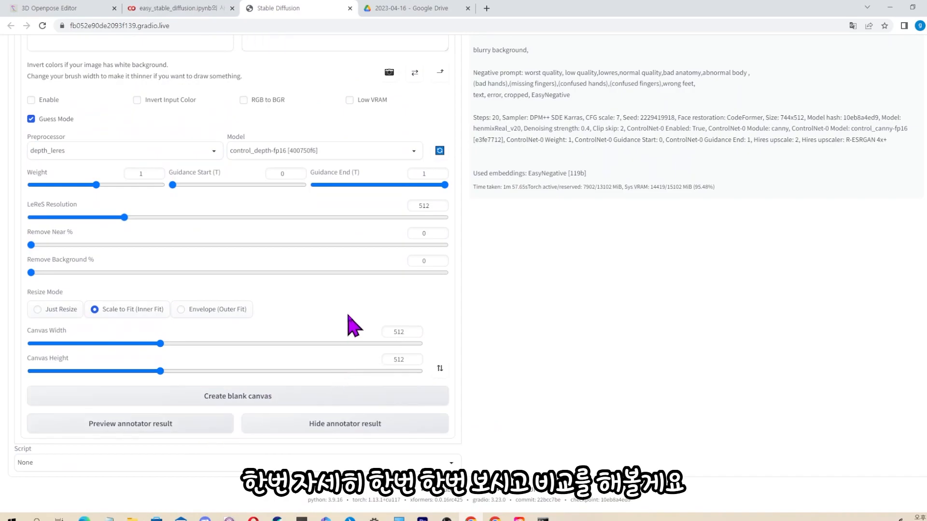
{"action": "scroll", "coordinate": [56, 408], "scroll_direction": "up", "scroll_amount": 3}
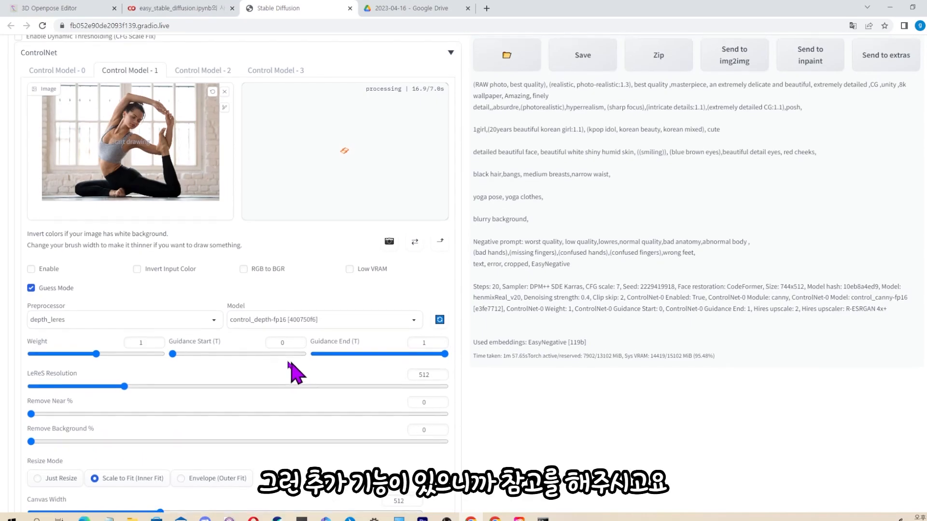
{"action": "scroll", "coordinate": [295, 371], "scroll_direction": "up", "scroll_amount": 1}
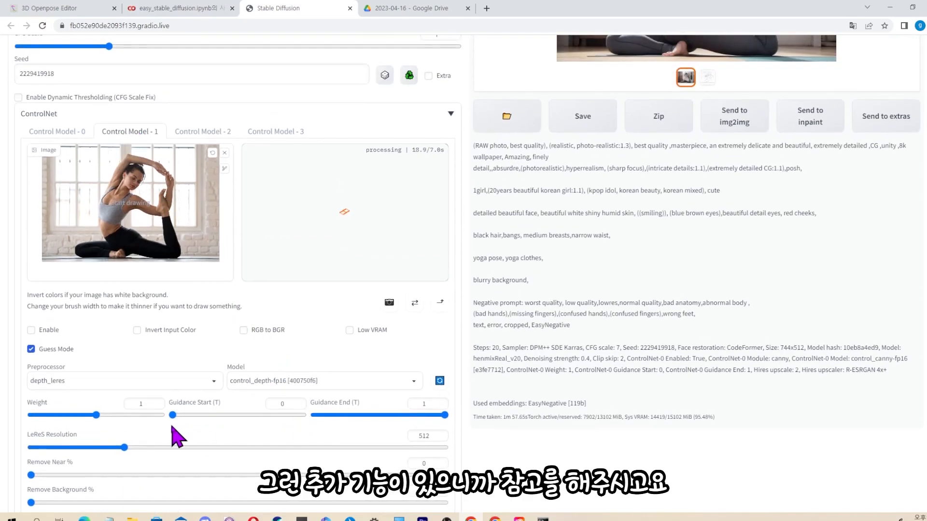
{"action": "scroll", "coordinate": [169, 440], "scroll_direction": "down", "scroll_amount": 1}
{"action": "scroll", "coordinate": [245, 424], "scroll_direction": "up", "scroll_amount": 2}
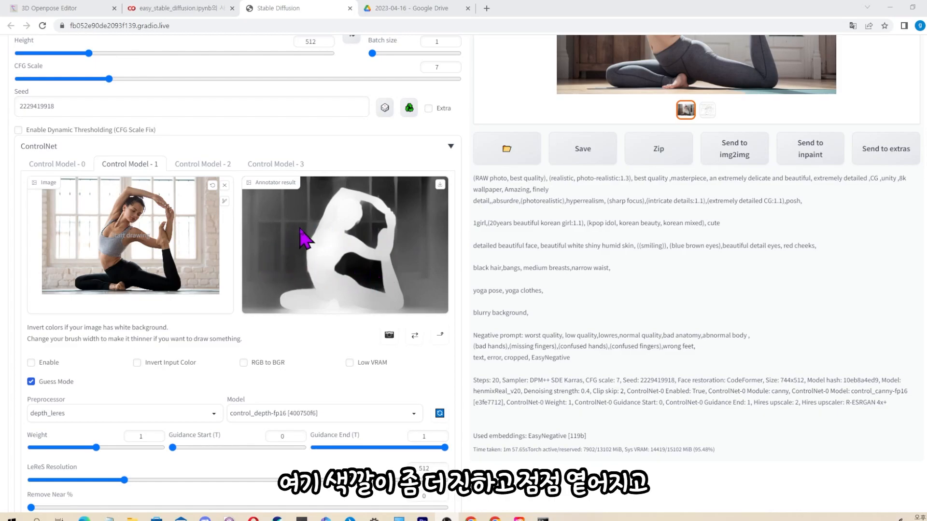
{"action": "scroll", "coordinate": [404, 307], "scroll_direction": "up", "scroll_amount": 1}
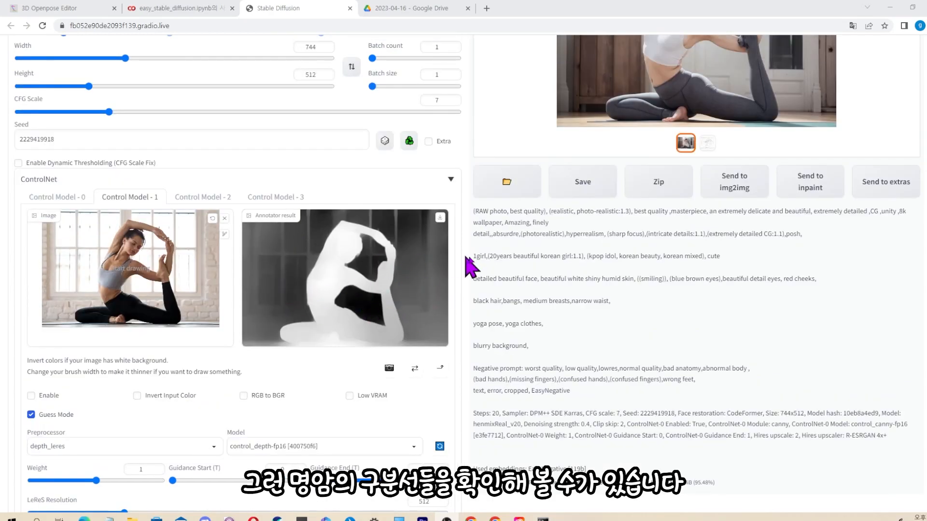
Generate the yoga image again with the depth_leres preprocessor selected in Control Model - 1.
{"action": "scroll", "coordinate": [676, 145], "scroll_direction": "up", "scroll_amount": 6}
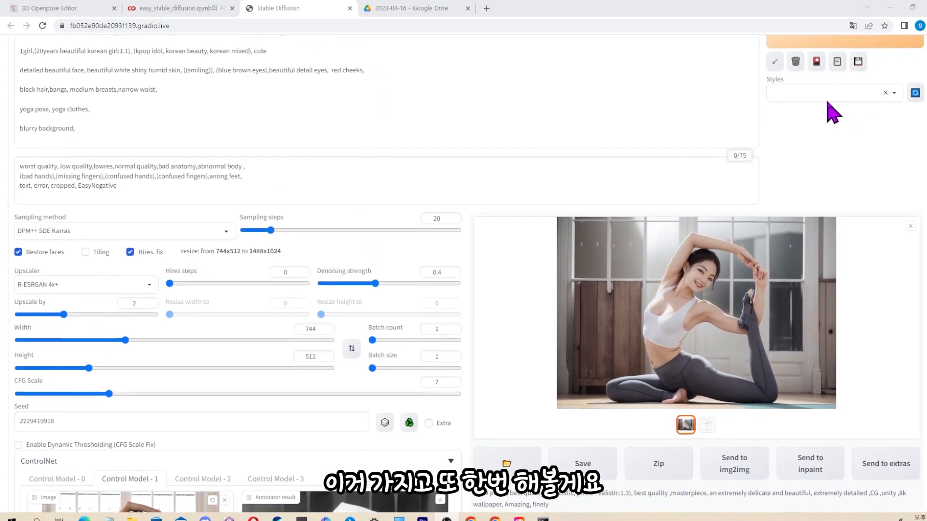
{"action": "scroll", "coordinate": [834, 114], "scroll_direction": "up", "scroll_amount": 1}
{"action": "left_click", "coordinate": [825, 77]}
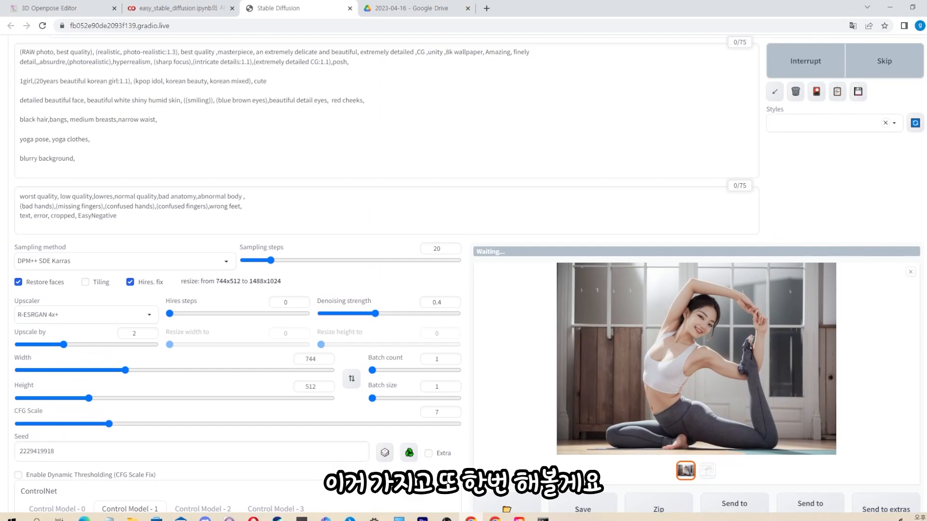
{"action": "scroll", "coordinate": [802, 383], "scroll_direction": "down", "scroll_amount": 3}
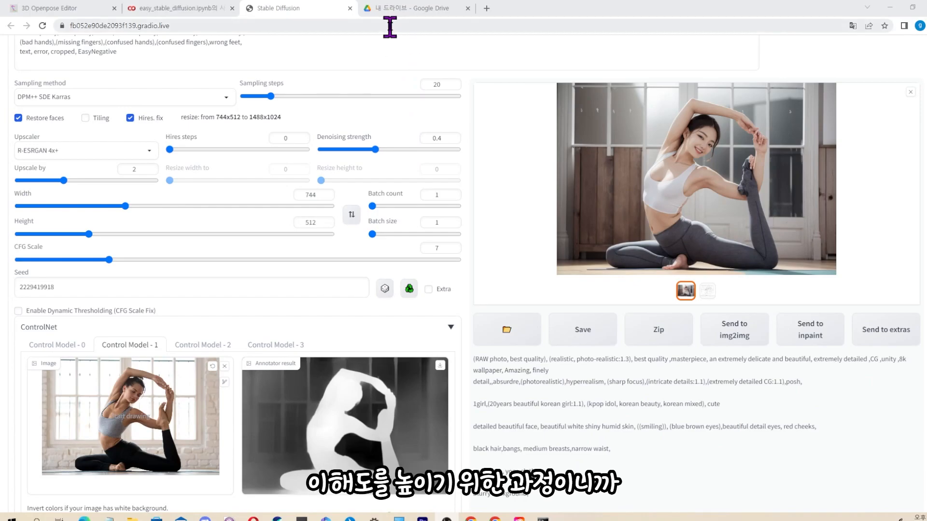
Switch to Google Drive and open the 2023-04-16 folder under SD, outputs, txt2img-images.
{"action": "left_click", "coordinate": [414, 9]}
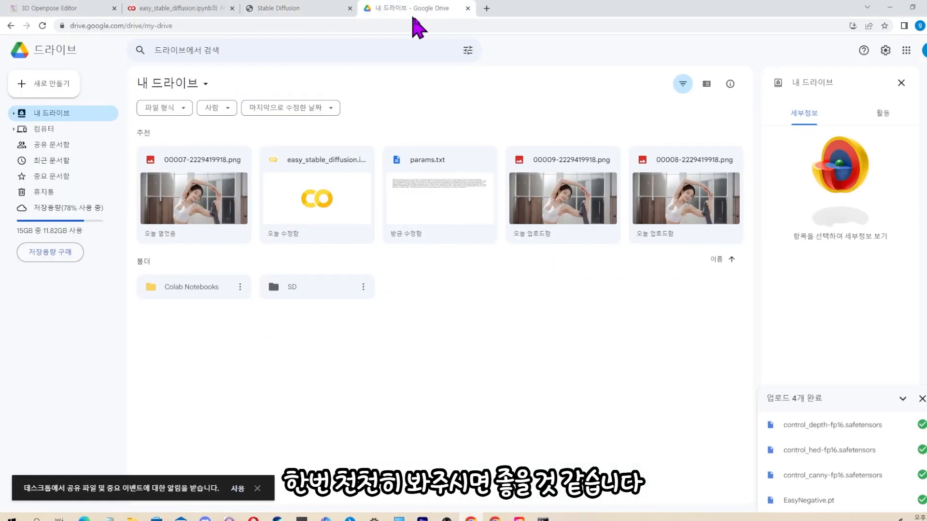
{"action": "double_click", "coordinate": [343, 289]}
{"action": "double_click", "coordinate": [184, 199]}
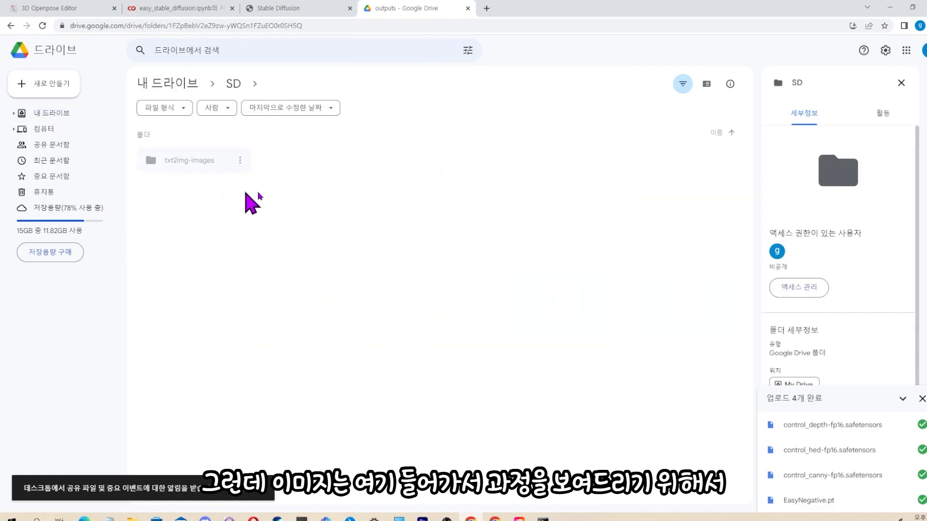
{"action": "left_click", "coordinate": [201, 174]}
{"action": "double_click", "coordinate": [202, 171]}
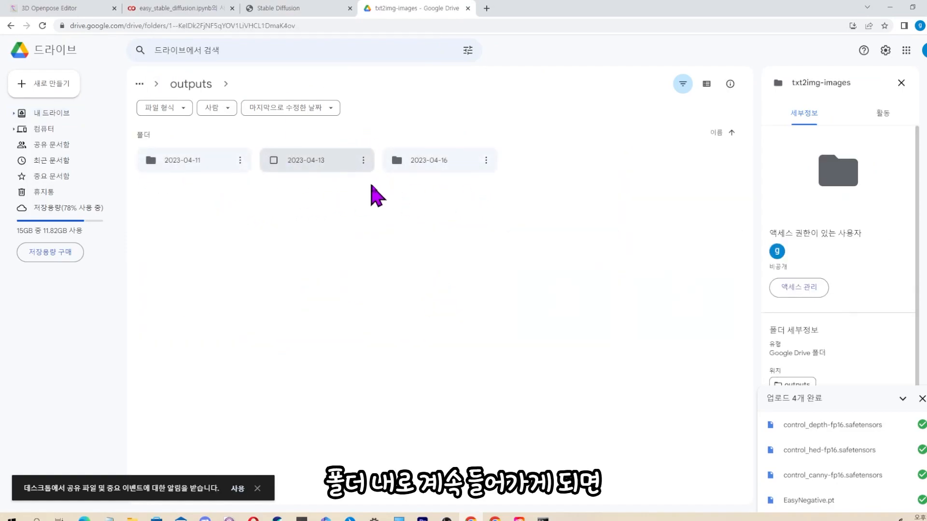
{"action": "double_click", "coordinate": [445, 164]}
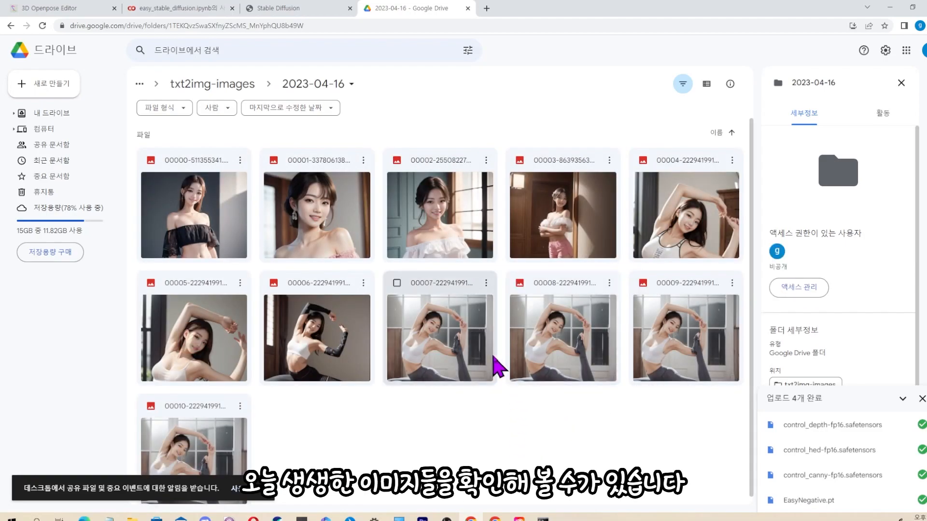
Compare the yoga images from 00008-2229419918.png to 00010-2229419918.png at full size, and return to Stable Diffusion.
{"action": "double_click", "coordinate": [590, 332]}
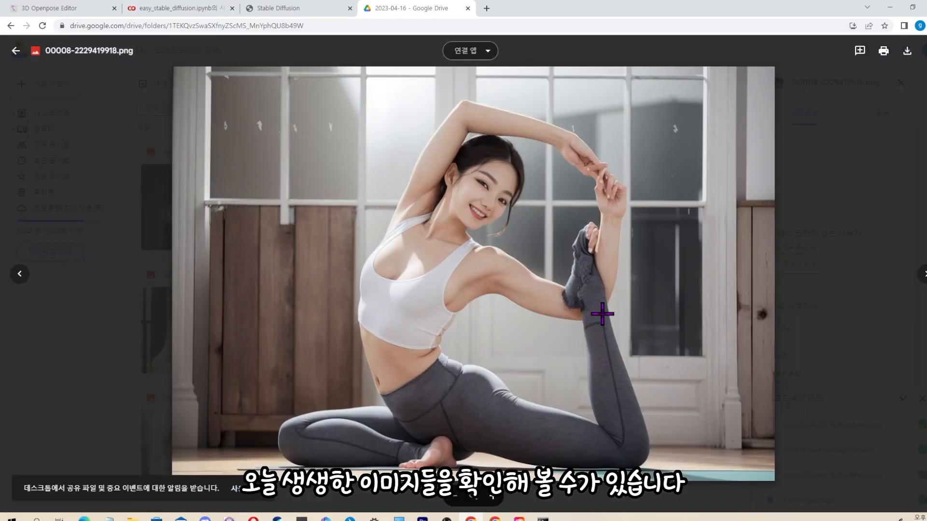
{"action": "key", "text": "Right"}
{"action": "key", "text": "Right"}
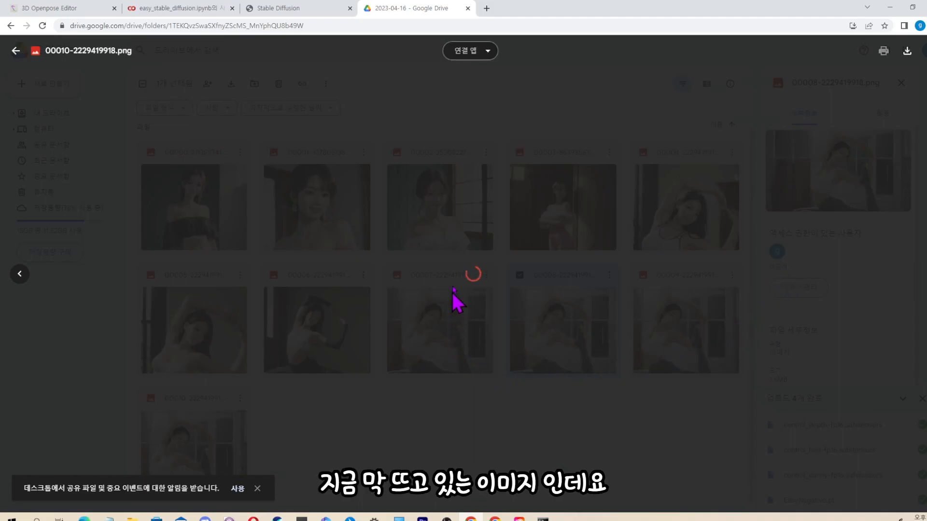
{"action": "key", "text": "Left"}
{"action": "key", "text": "Right"}
{"action": "key", "text": "Left"}
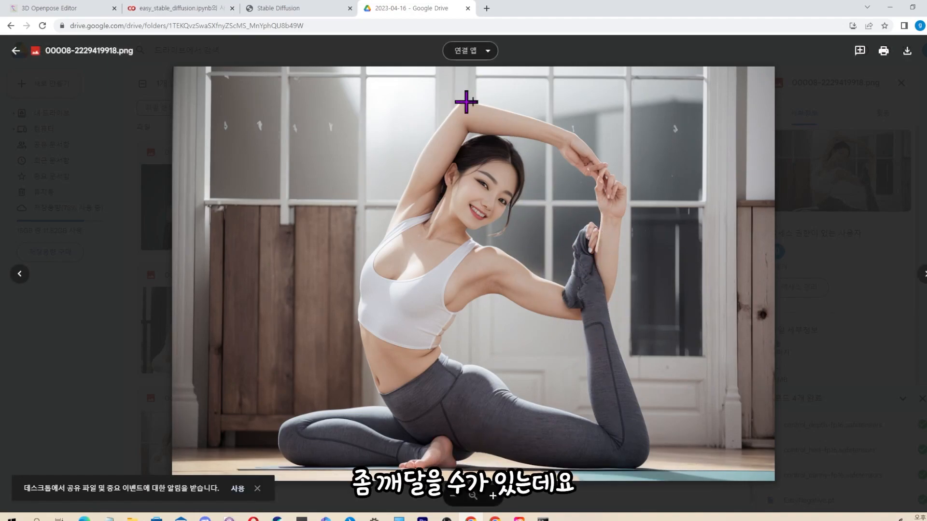
{"action": "left_click", "coordinate": [261, 9]}
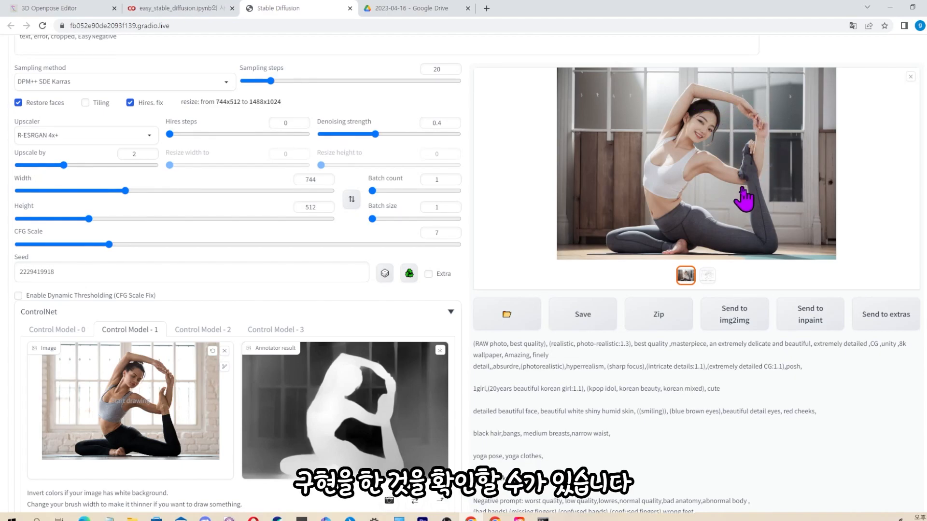
Raise the sampling steps for the yoga image to 50.
{"action": "scroll", "coordinate": [743, 197], "scroll_direction": "up", "scroll_amount": 2}
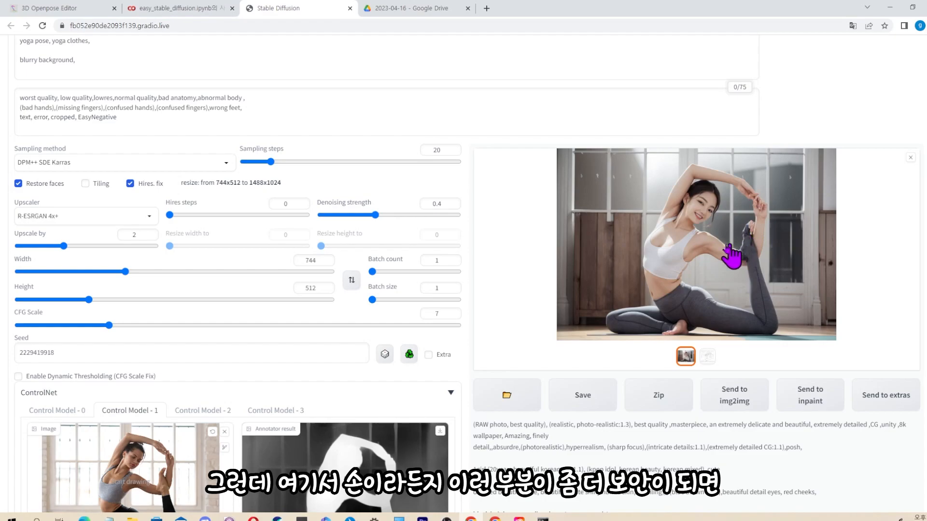
{"action": "scroll", "coordinate": [483, 197], "scroll_direction": "up", "scroll_amount": 1}
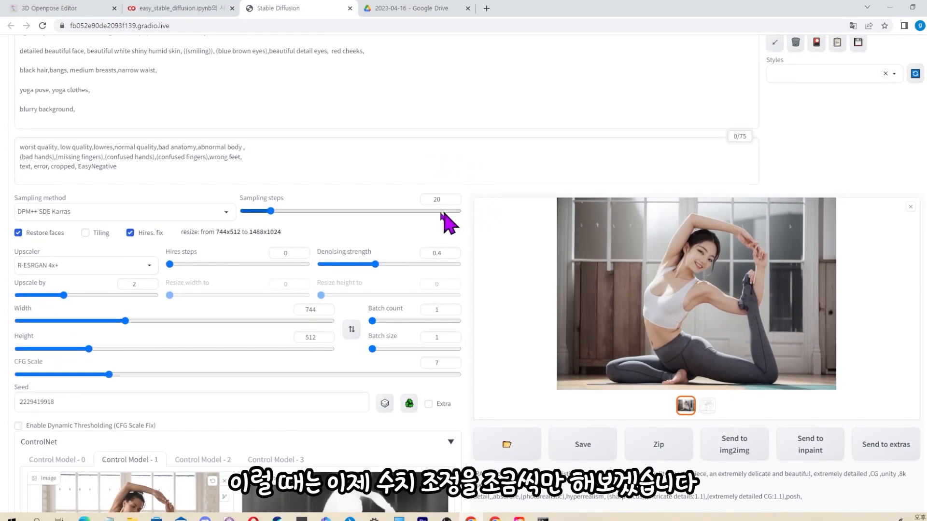
{"action": "scroll", "coordinate": [408, 229], "scroll_direction": "down", "scroll_amount": 4}
{"action": "scroll", "coordinate": [404, 237], "scroll_direction": "up", "scroll_amount": 6}
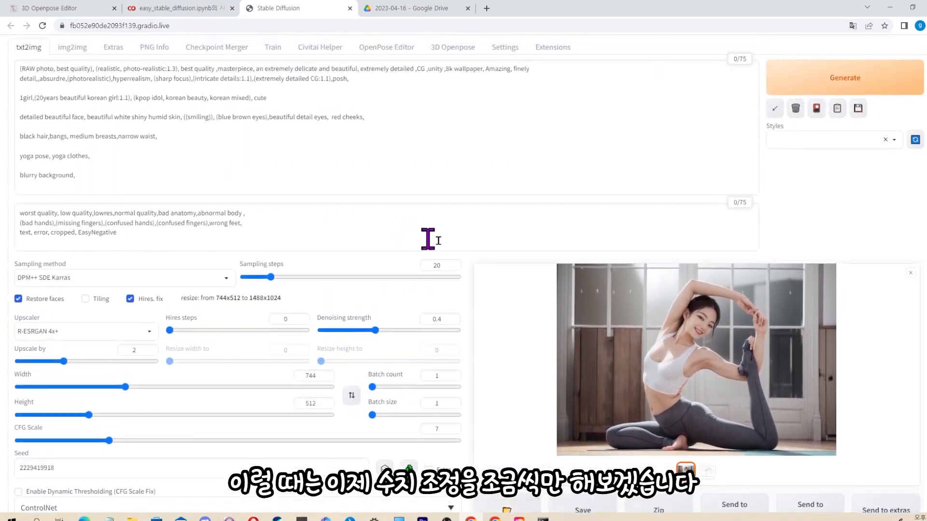
{"action": "scroll", "coordinate": [428, 239], "scroll_direction": "down", "scroll_amount": 1}
{"action": "double_click", "coordinate": [437, 215]}
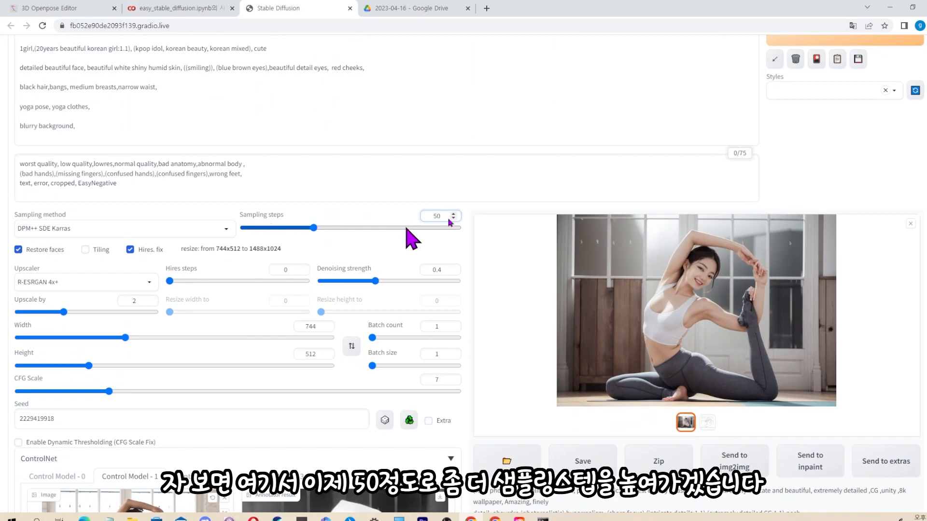
Enable Dynamic Thresholding (CFG Scale Fix) and expand its advanced options.
{"action": "scroll", "coordinate": [408, 236], "scroll_direction": "down", "scroll_amount": 3}
{"action": "left_click", "coordinate": [85, 328]}
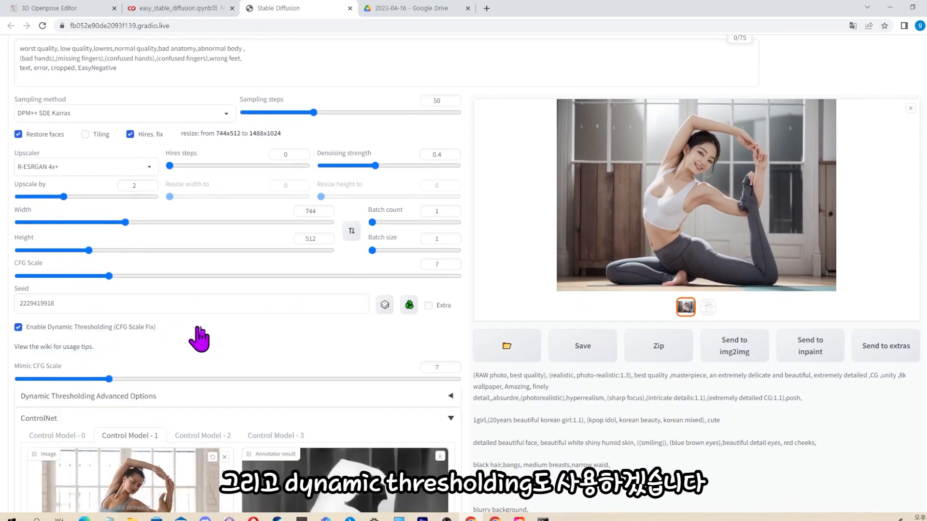
{"action": "scroll", "coordinate": [372, 324], "scroll_direction": "down", "scroll_amount": 2}
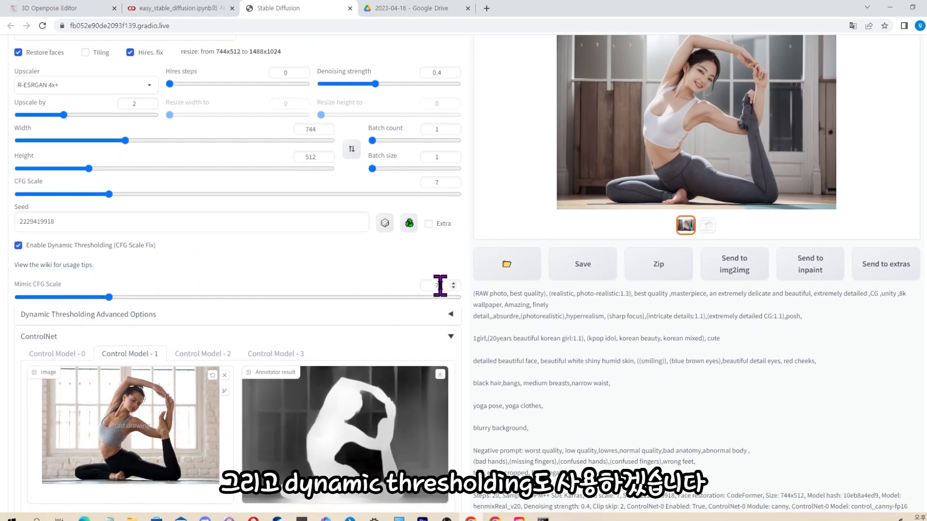
{"action": "left_click", "coordinate": [101, 316]}
{"action": "scroll", "coordinate": [434, 299], "scroll_direction": "down", "scroll_amount": 1}
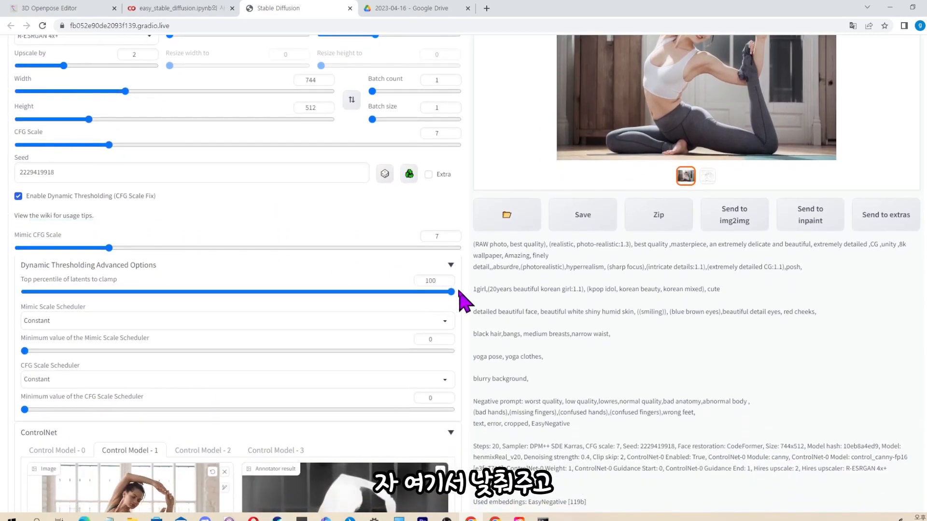
Set the top percentile of latents to clamp to 99.9 and the Mimic Scale Scheduler to Cosine Up.
{"action": "left_click", "coordinate": [194, 320]}
{"action": "left_click", "coordinate": [74, 245]}
{"action": "left_click", "coordinate": [76, 318]}
{"action": "left_click", "coordinate": [77, 275]}
{"action": "scroll", "coordinate": [148, 372], "scroll_direction": "down", "scroll_amount": 1}
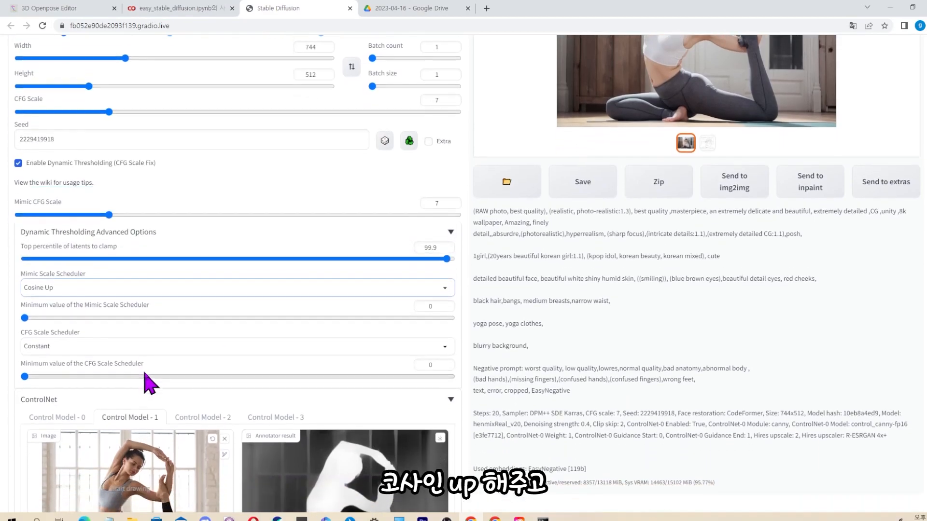
Set the CFG Scale Scheduler to Half Cosine Down with a minimum value of 10.
{"action": "left_click", "coordinate": [136, 329]}
{"action": "left_click", "coordinate": [71, 265]}
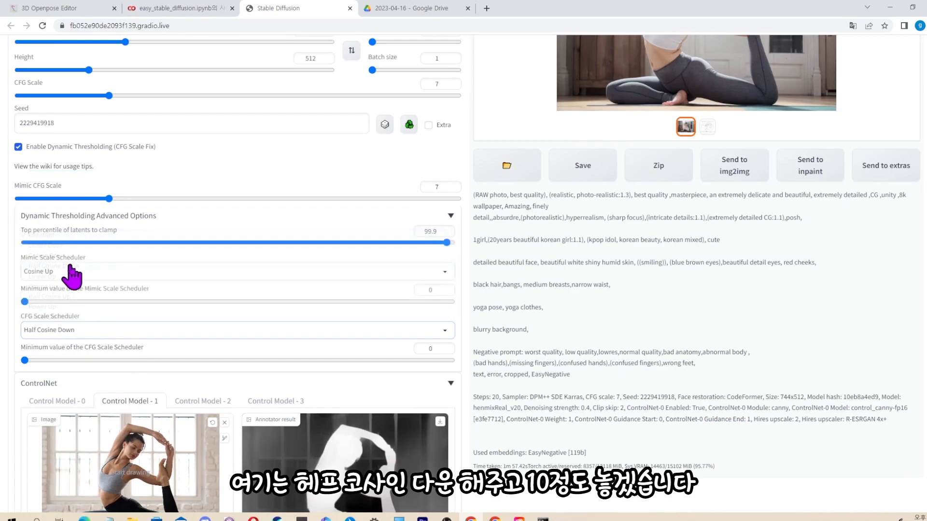
{"action": "double_click", "coordinate": [431, 348]}
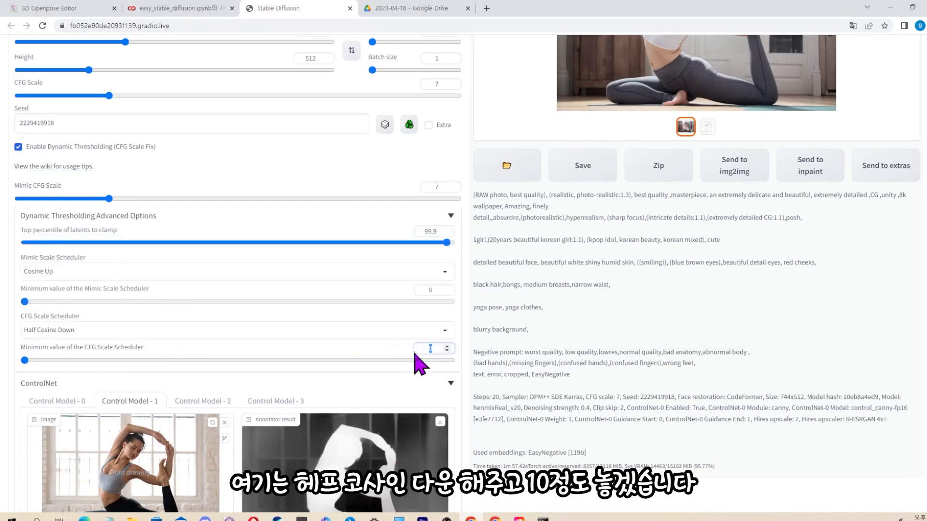
{"action": "type", "text": "10"}
Generate the yoga image with 50 sampling steps and the dynamic thresholding settings applied.
{"action": "scroll", "coordinate": [488, 275], "scroll_direction": "down", "scroll_amount": 10}
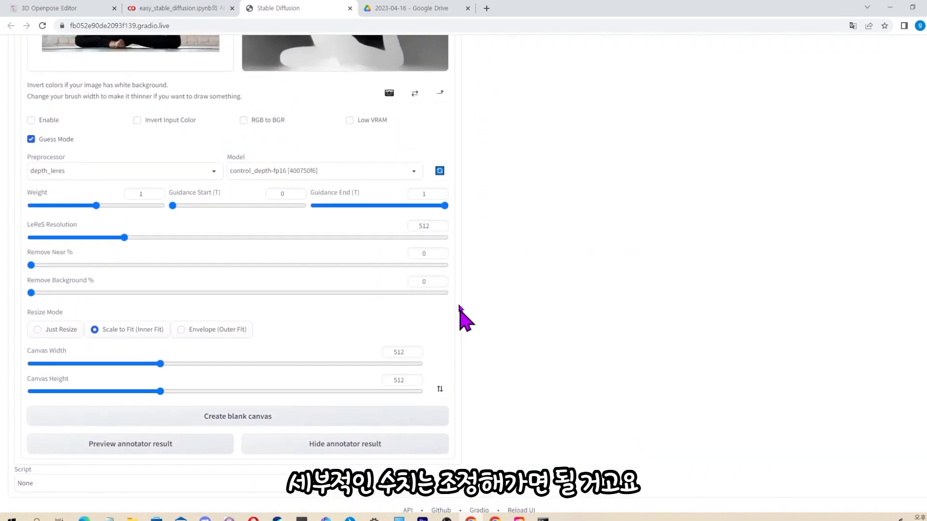
{"action": "scroll", "coordinate": [502, 314], "scroll_direction": "up", "scroll_amount": 10}
{"action": "scroll", "coordinate": [549, 333], "scroll_direction": "up", "scroll_amount": 5}
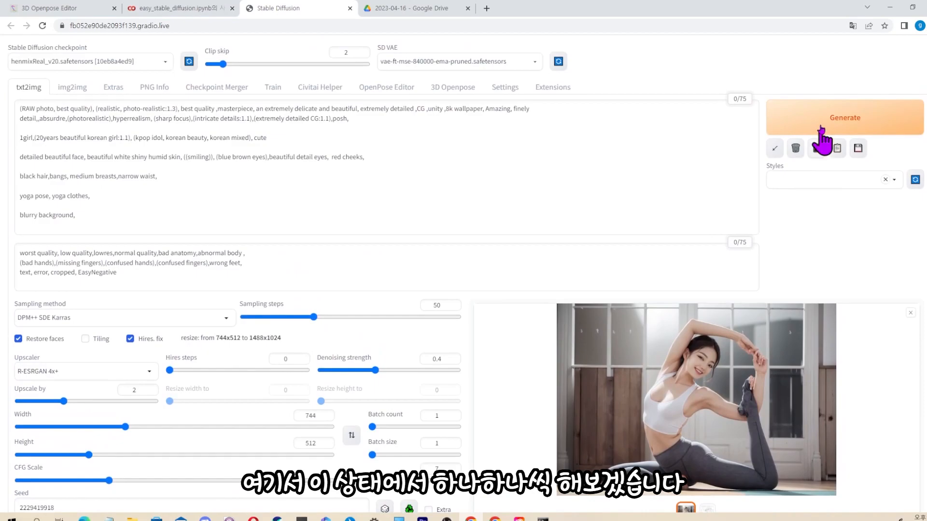
{"action": "left_click", "coordinate": [820, 124]}
{"action": "scroll", "coordinate": [700, 337], "scroll_direction": "down", "scroll_amount": 4}
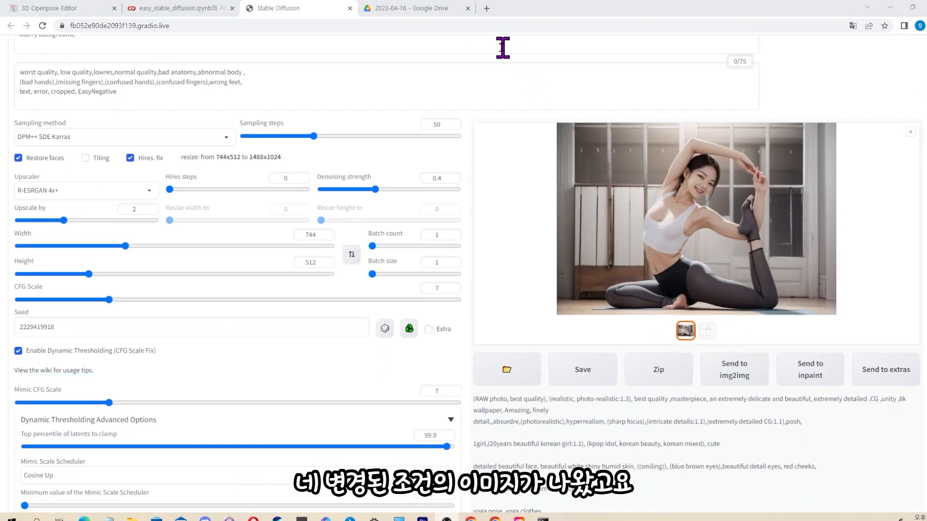
Switch to Google Drive and compare the yoga images from 00008-2229419918.png to 00011-2229419918.png at full size.
{"action": "left_click", "coordinate": [425, 10]}
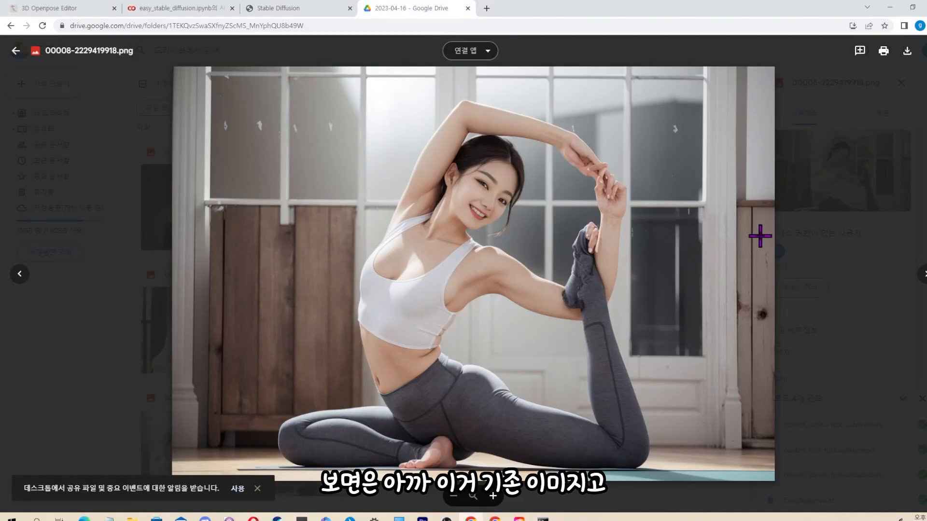
{"action": "key", "text": "Right"}
{"action": "key", "text": "Right"}
{"action": "key", "text": "Right"}
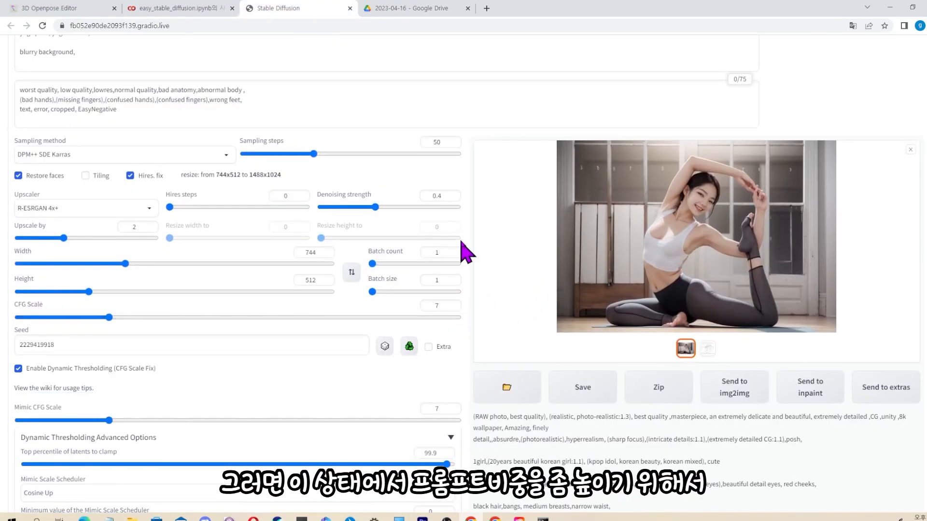
Set the CFG Scale to 11 in Stable Diffusion to give the prompt more weight.
{"action": "scroll", "coordinate": [466, 249], "scroll_direction": "up", "scroll_amount": 2}
{"action": "scroll", "coordinate": [446, 328], "scroll_direction": "down", "scroll_amount": 1}
{"action": "double_click", "coordinate": [437, 354]}
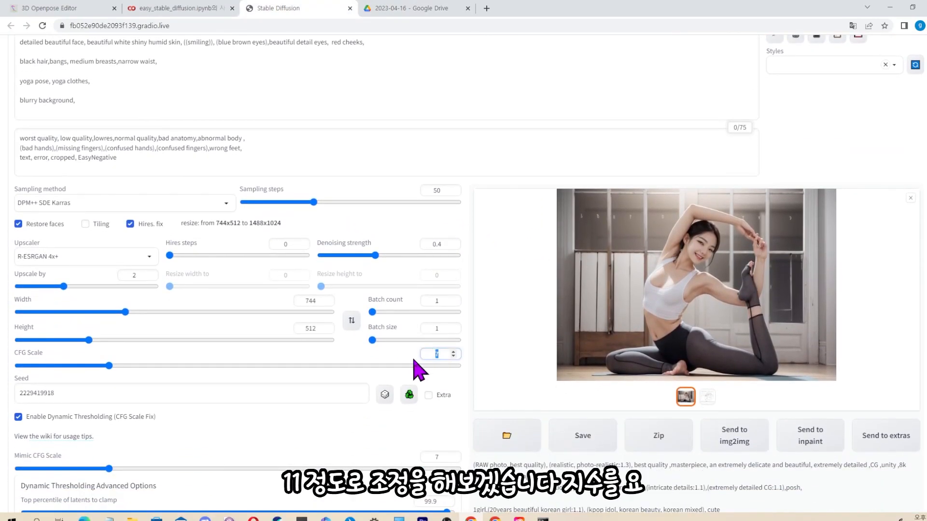
{"action": "type", "text": "11"}
{"action": "scroll", "coordinate": [497, 379], "scroll_direction": "down", "scroll_amount": 2}
{"action": "scroll", "coordinate": [472, 343], "scroll_direction": "up", "scroll_amount": 2}
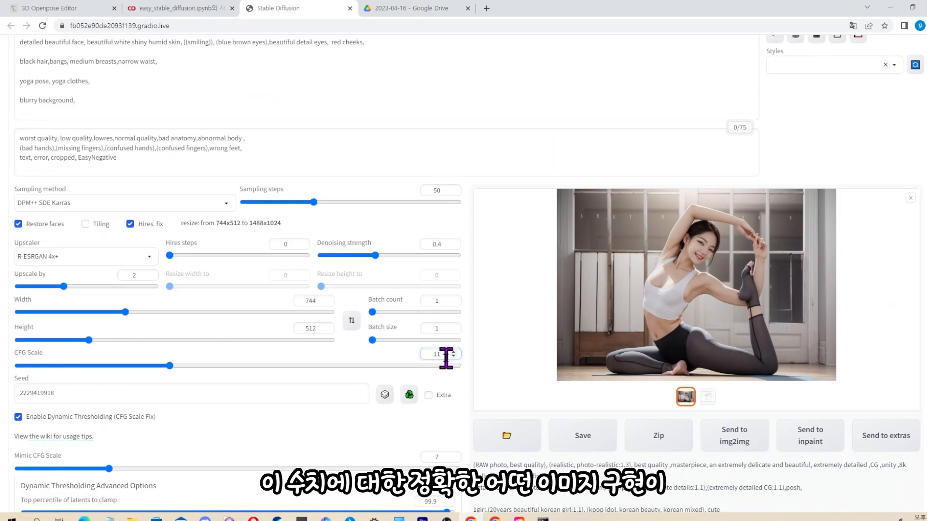
Review the dynamic thresholding settings and generate the yoga image again with the CFG Scale at 11.
{"action": "scroll", "coordinate": [507, 350], "scroll_direction": "down", "scroll_amount": 10}
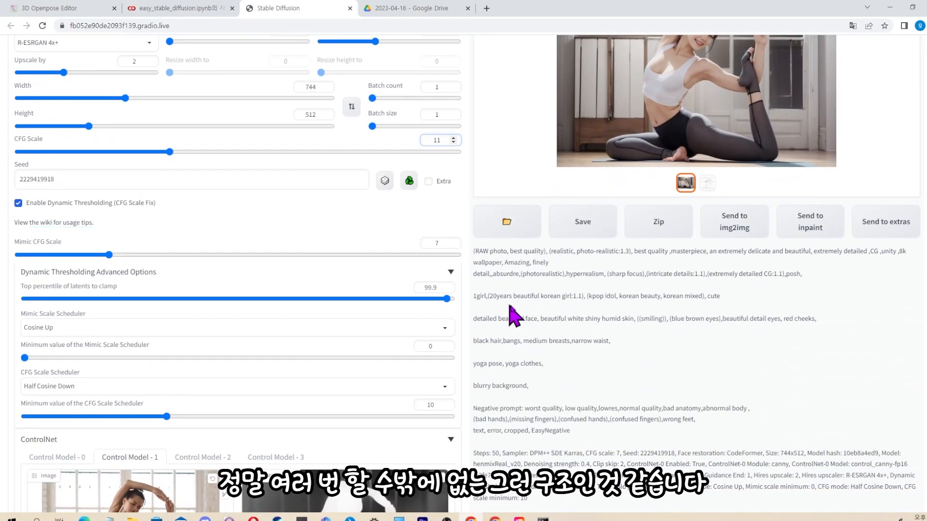
{"action": "scroll", "coordinate": [553, 315], "scroll_direction": "down", "scroll_amount": 3}
{"action": "scroll", "coordinate": [609, 309], "scroll_direction": "up", "scroll_amount": 6}
{"action": "scroll", "coordinate": [657, 340], "scroll_direction": "up", "scroll_amount": 8}
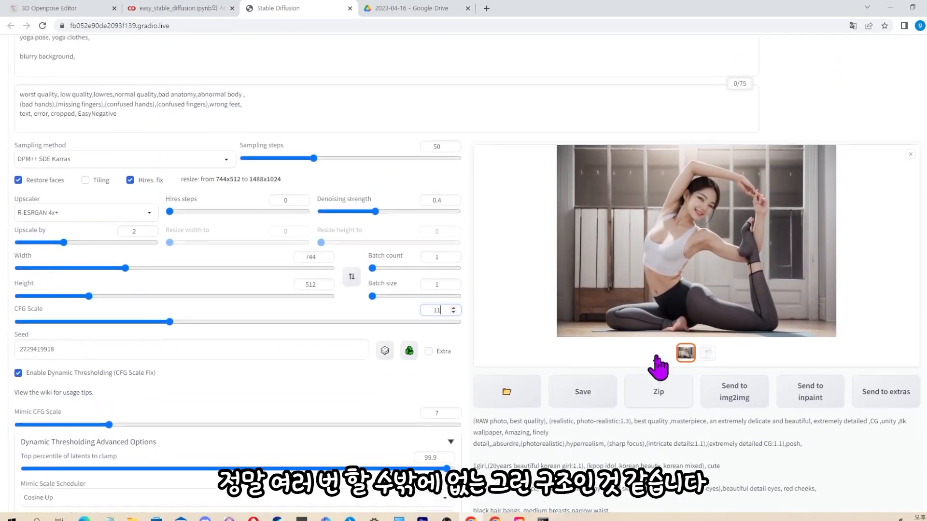
{"action": "scroll", "coordinate": [831, 83], "scroll_direction": "up", "scroll_amount": 1}
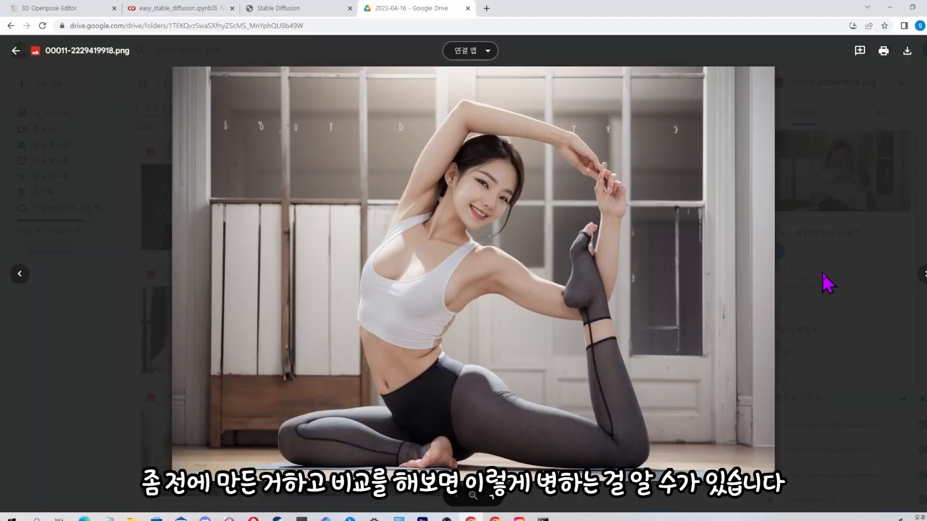
Compare 00011-2229419918.png with 00012-2229419918.png in Google Drive, and return to Stable Diffusion.
{"action": "key", "text": "Right"}
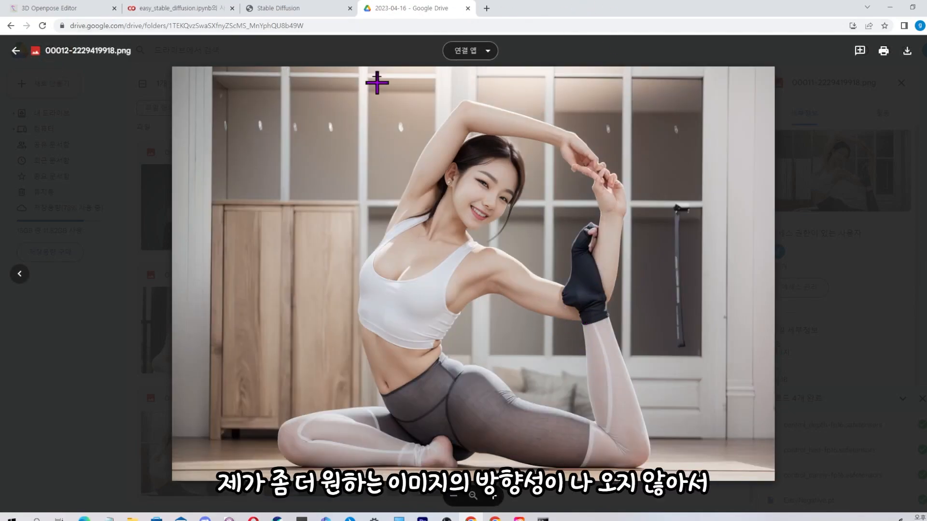
{"action": "left_click", "coordinate": [327, 17]}
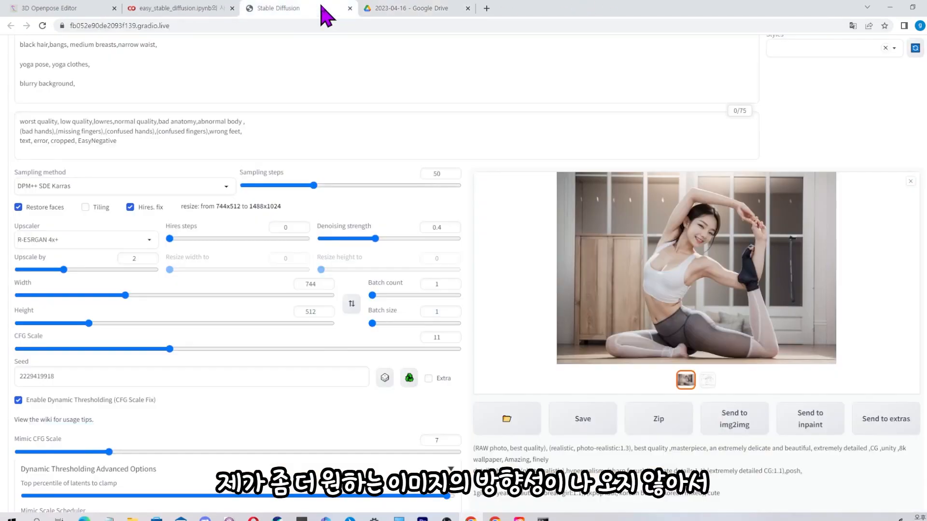
Choose the Detection Detailer script with segm/mmdet_dd-person_mask2former.pth as the primary detection model.
{"action": "scroll", "coordinate": [695, 249], "scroll_direction": "down", "scroll_amount": 15}
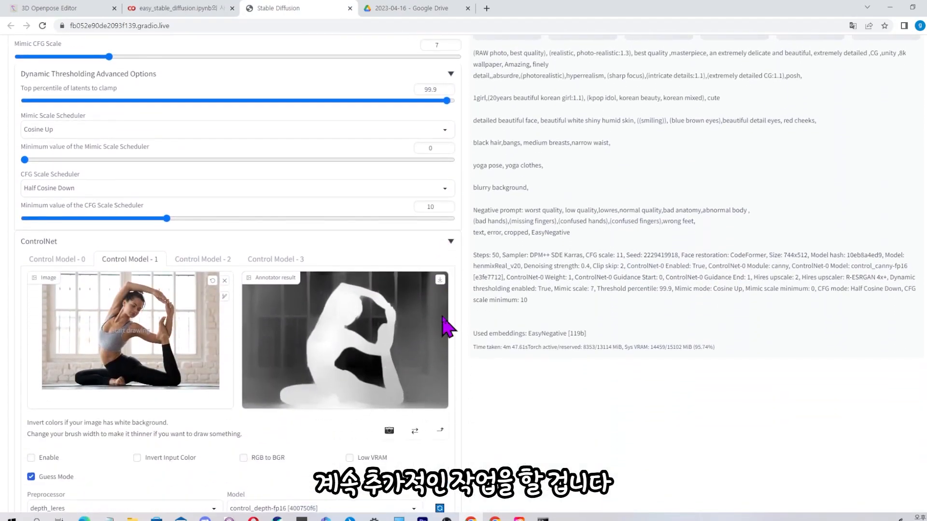
{"action": "scroll", "coordinate": [406, 371], "scroll_direction": "down", "scroll_amount": 2}
{"action": "left_click", "coordinate": [62, 464]}
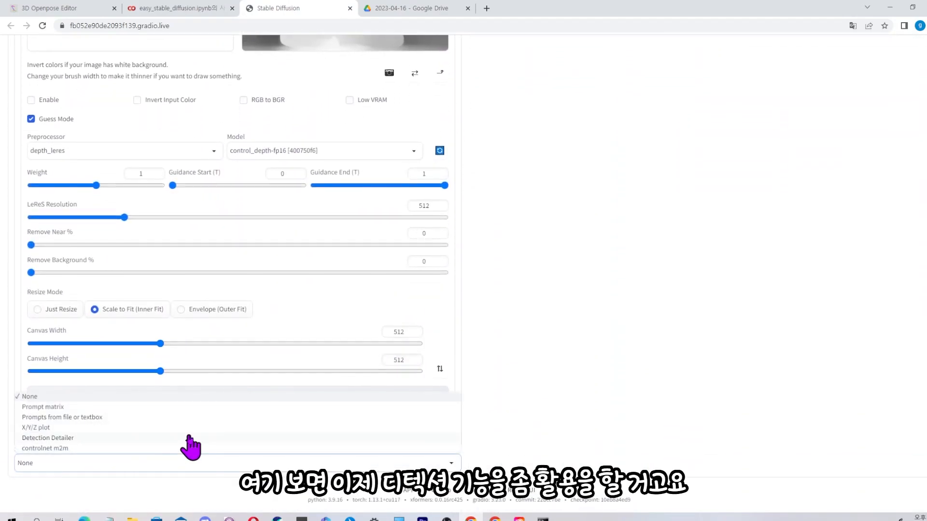
{"action": "left_click", "coordinate": [77, 437]}
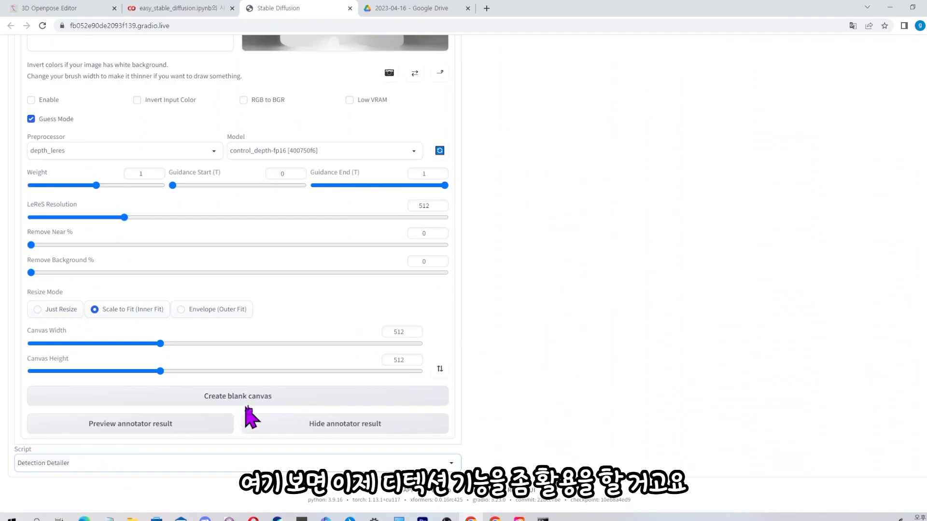
{"action": "scroll", "coordinate": [259, 420], "scroll_direction": "down", "scroll_amount": 2}
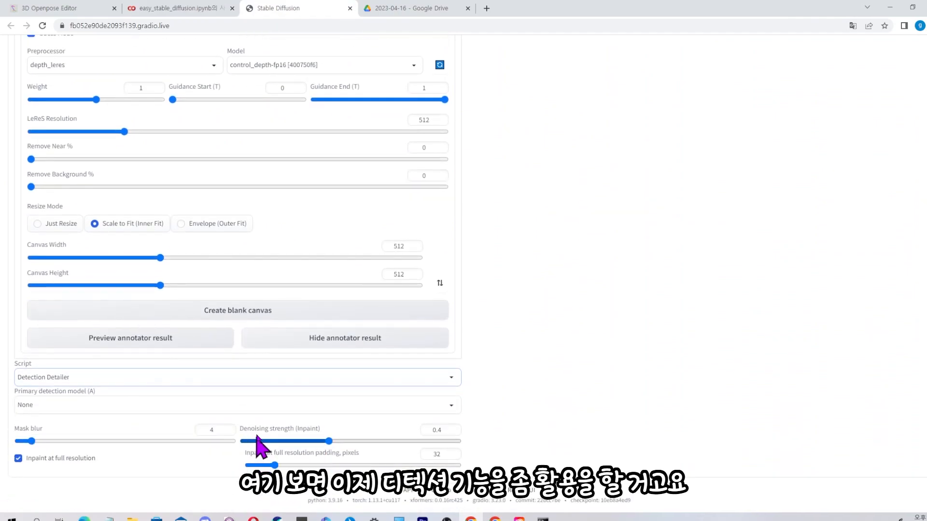
{"action": "left_click", "coordinate": [202, 405]}
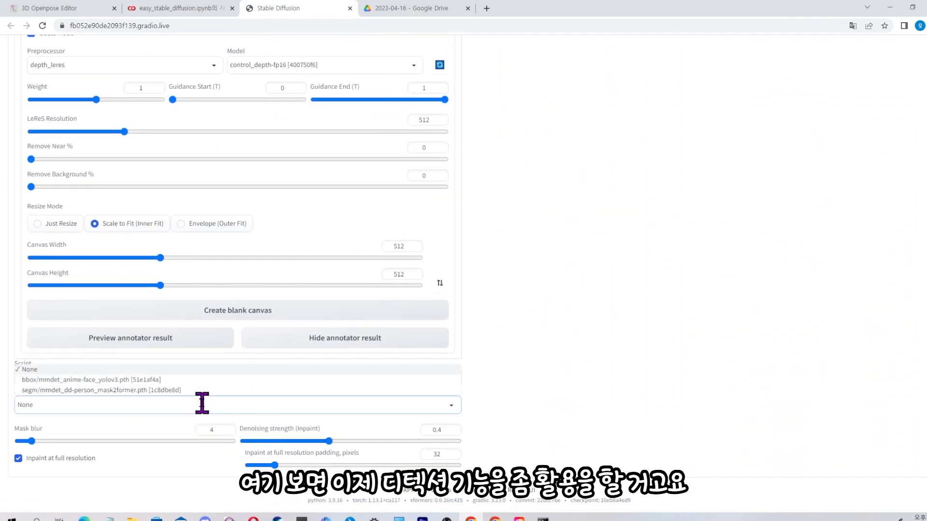
{"action": "left_click", "coordinate": [154, 390]}
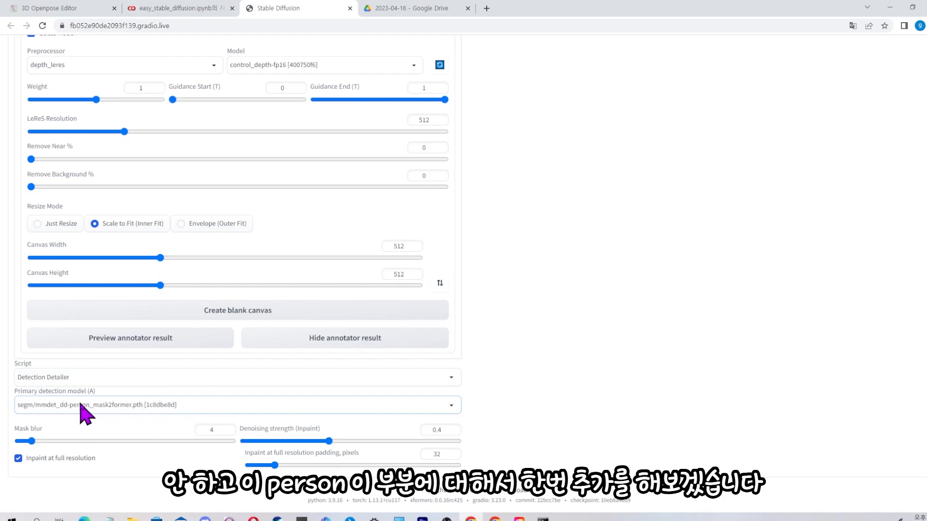
{"action": "scroll", "coordinate": [149, 427], "scroll_direction": "down", "scroll_amount": 2}
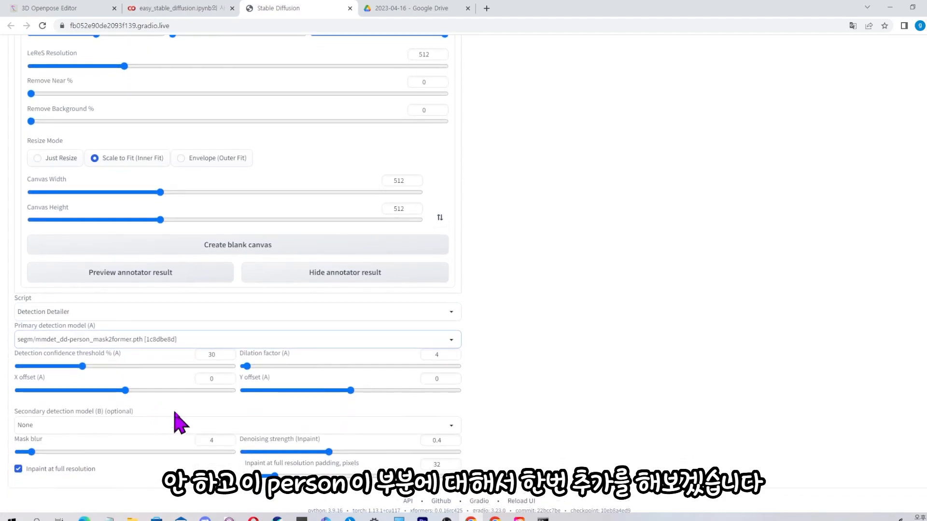
Generate the yoga image with the Detection Detailer script active and inspect the figure's face and limbs.
{"action": "scroll", "coordinate": [294, 411], "scroll_direction": "up", "scroll_amount": 20}
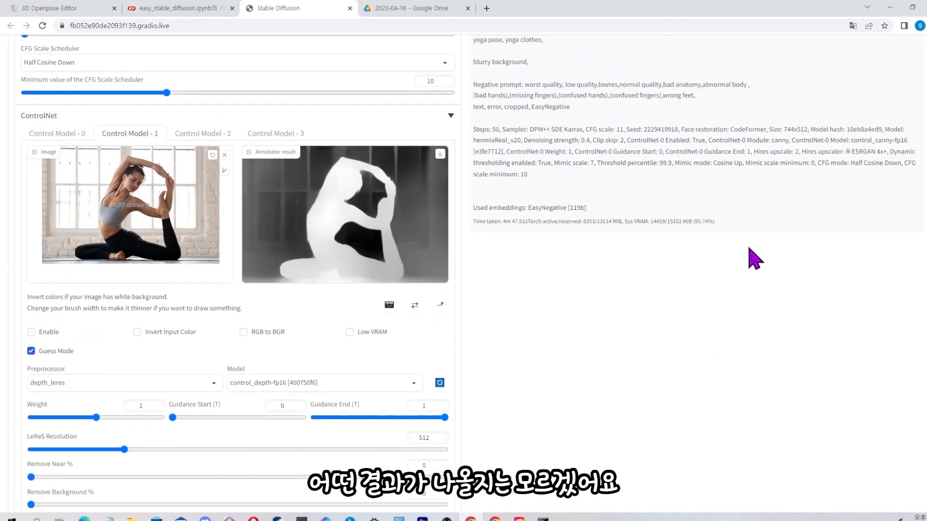
{"action": "scroll", "coordinate": [737, 301], "scroll_direction": "up", "scroll_amount": 4}
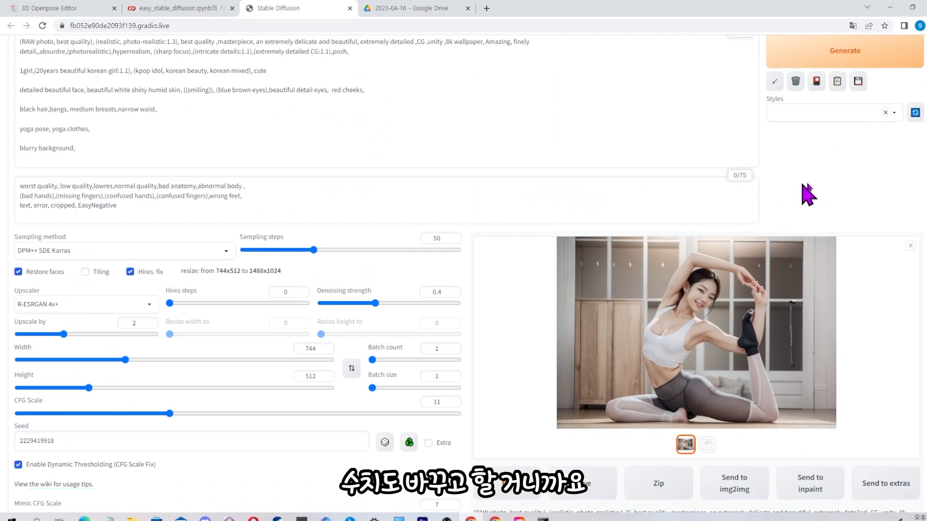
{"action": "scroll", "coordinate": [800, 196], "scroll_direction": "down", "scroll_amount": 3}
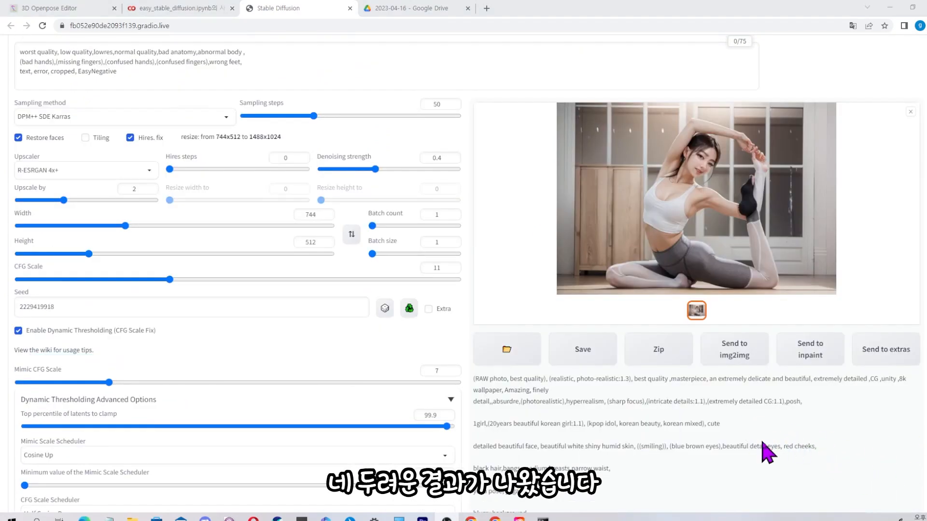
{"action": "scroll", "coordinate": [741, 277], "scroll_direction": "up", "scroll_amount": 1}
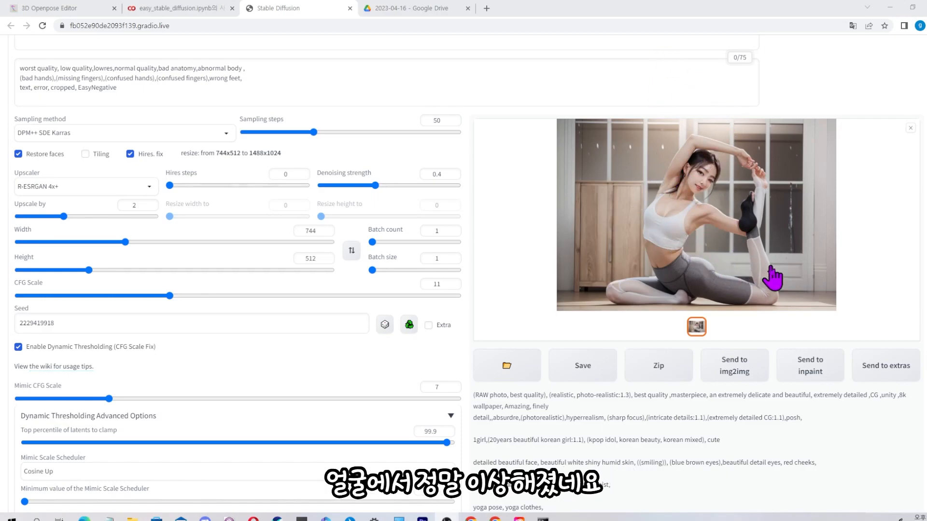
Turn off the Detection Detailer by setting the script to None.
{"action": "scroll", "coordinate": [695, 271], "scroll_direction": "down", "scroll_amount": 5}
{"action": "scroll", "coordinate": [412, 374], "scroll_direction": "down", "scroll_amount": 15}
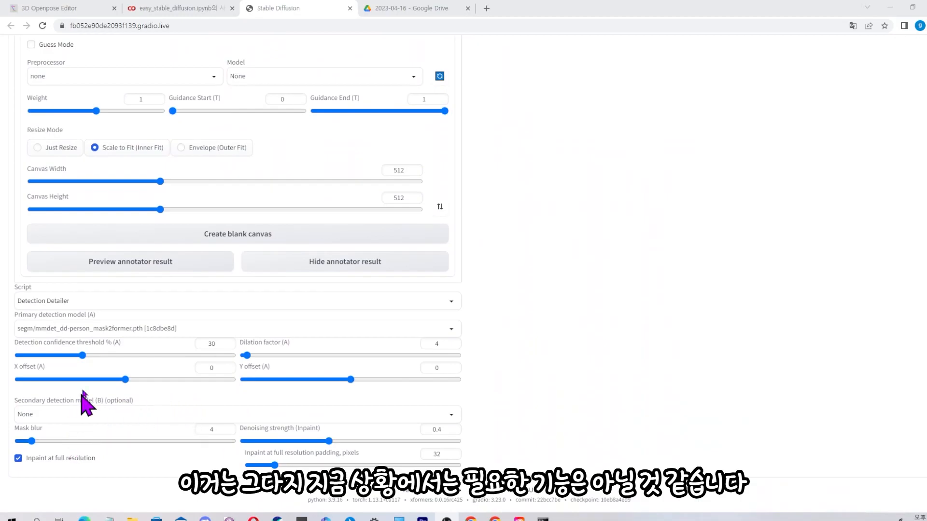
{"action": "left_click", "coordinate": [98, 300]}
{"action": "left_click", "coordinate": [56, 238]}
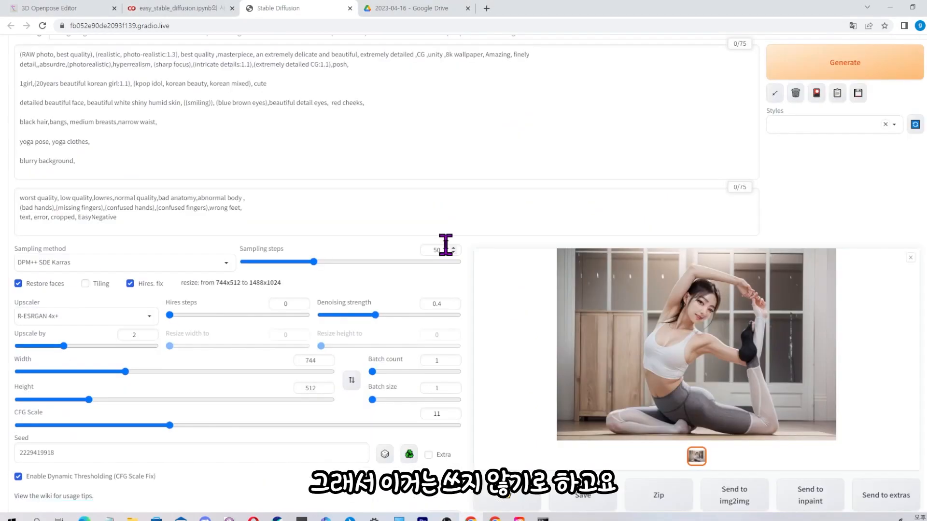
Set the sampling steps to 80 and regenerate the yoga image.
{"action": "double_click", "coordinate": [437, 250]}
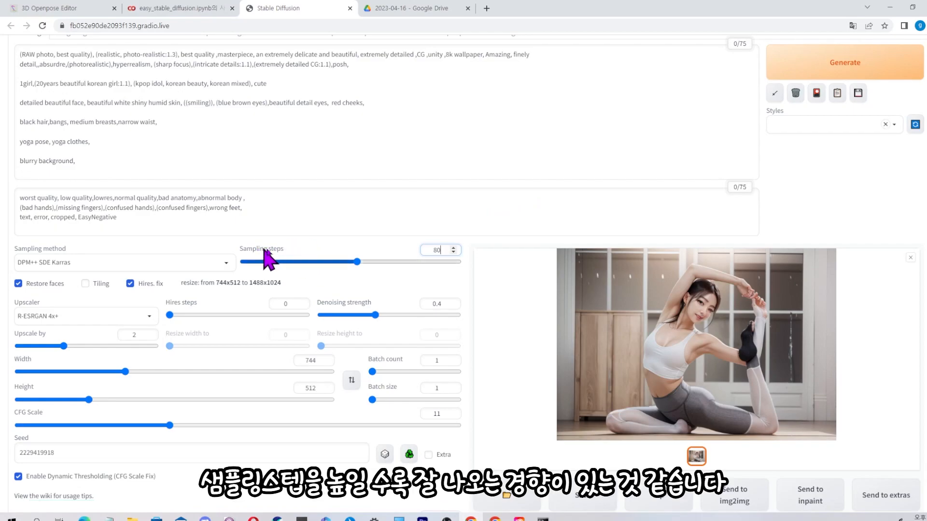
{"action": "scroll", "coordinate": [367, 289], "scroll_direction": "down", "scroll_amount": 6}
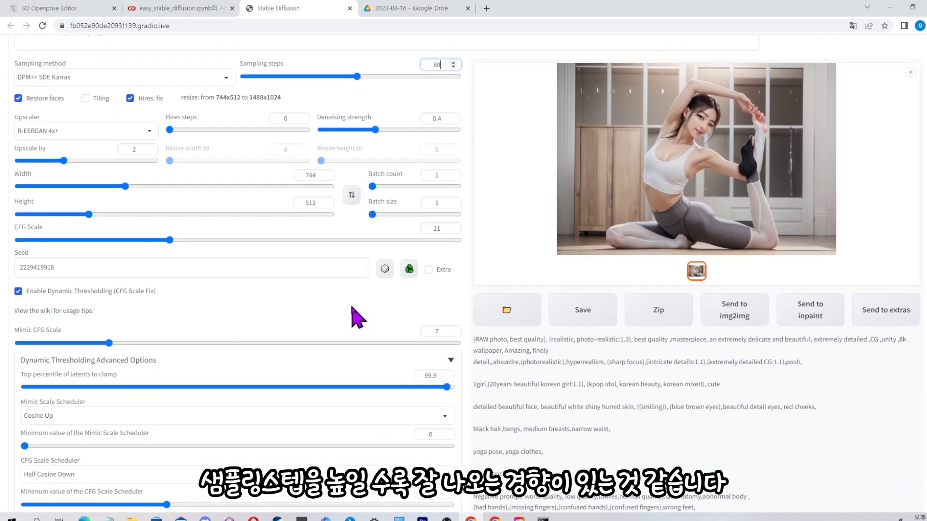
{"action": "scroll", "coordinate": [357, 307], "scroll_direction": "down", "scroll_amount": 3}
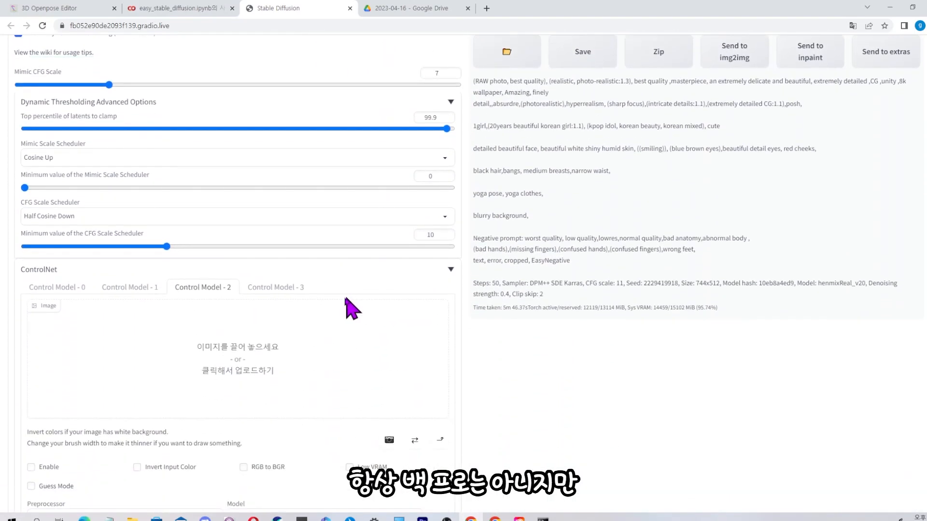
{"action": "scroll", "coordinate": [358, 313], "scroll_direction": "up", "scroll_amount": 6}
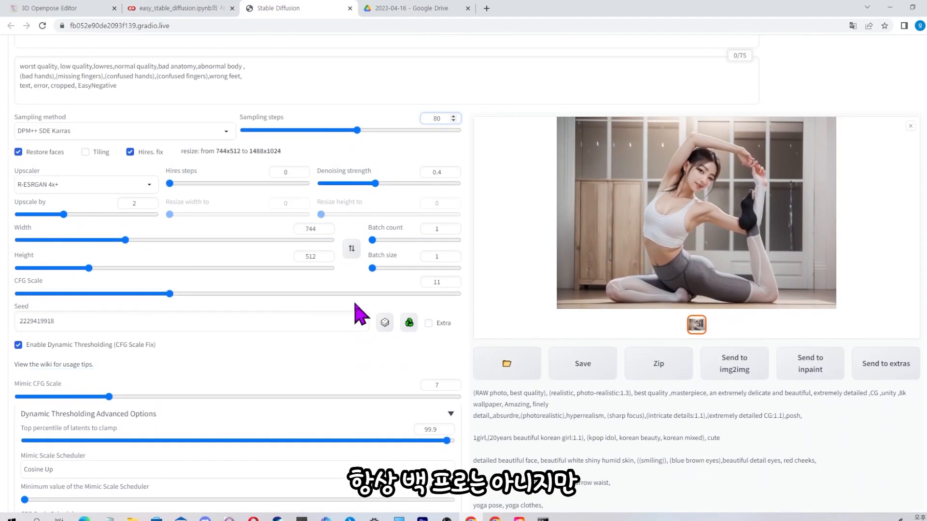
{"action": "scroll", "coordinate": [357, 338], "scroll_direction": "up", "scroll_amount": 1}
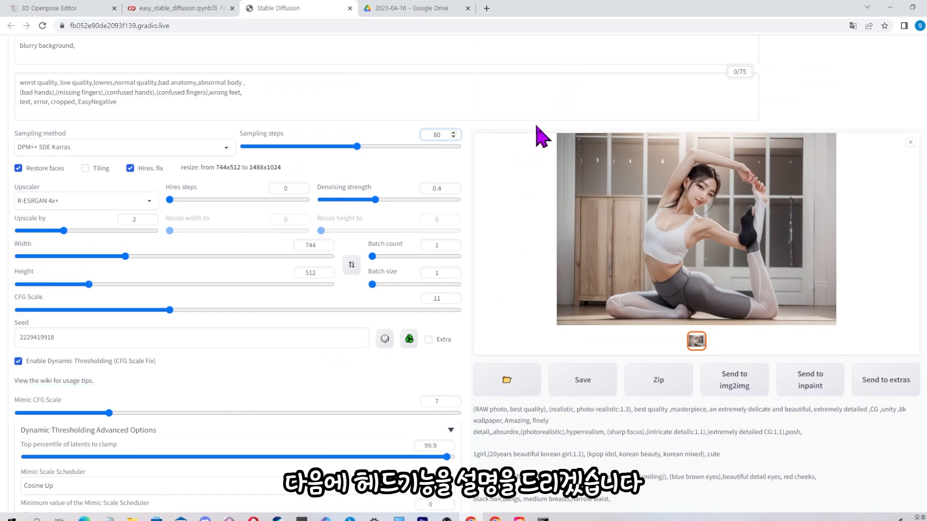
{"action": "scroll", "coordinate": [592, 103], "scroll_direction": "up", "scroll_amount": 2}
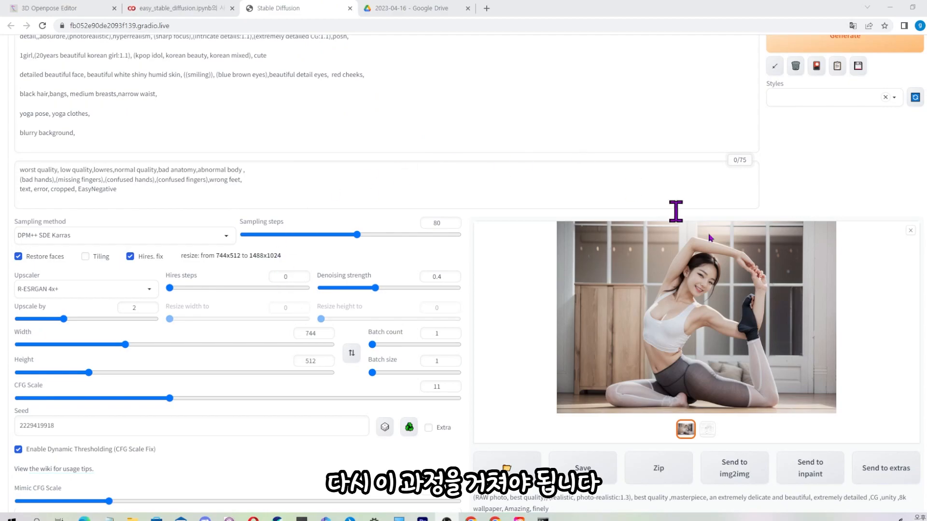
Enlarge the regenerated yoga image and inspect the hands and the raised foot.
{"action": "scroll", "coordinate": [777, 310], "scroll_direction": "down", "scroll_amount": 3}
{"action": "scroll", "coordinate": [778, 311], "scroll_direction": "up", "scroll_amount": 2}
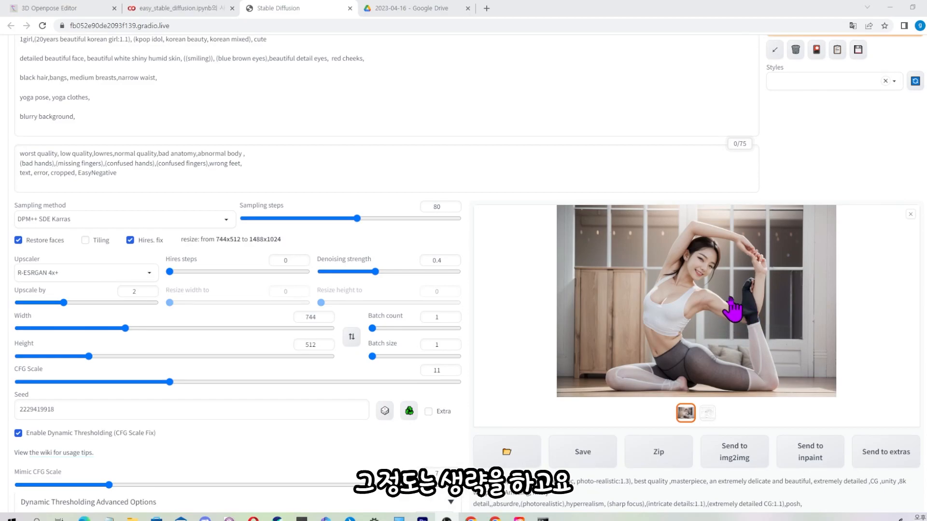
{"action": "left_click", "coordinate": [734, 310]}
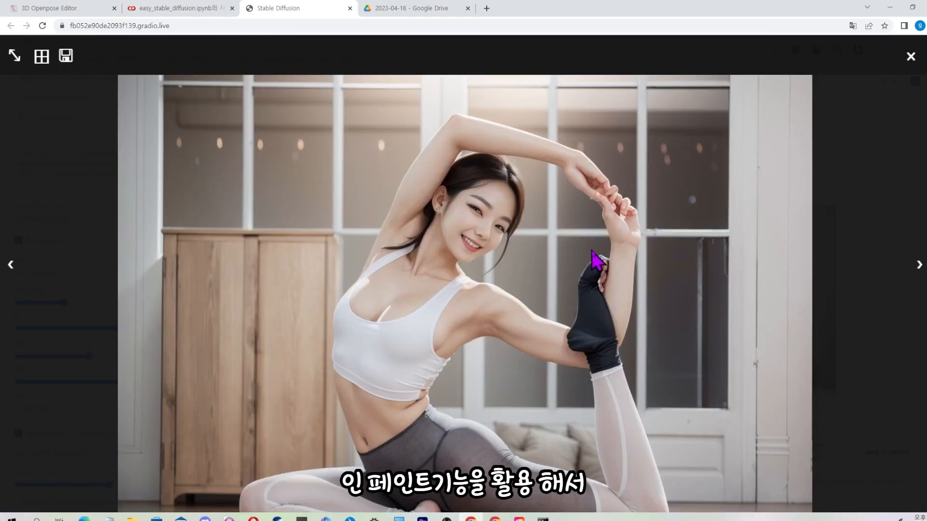
{"action": "left_click", "coordinate": [598, 261]}
{"action": "left_click", "coordinate": [694, 358]}
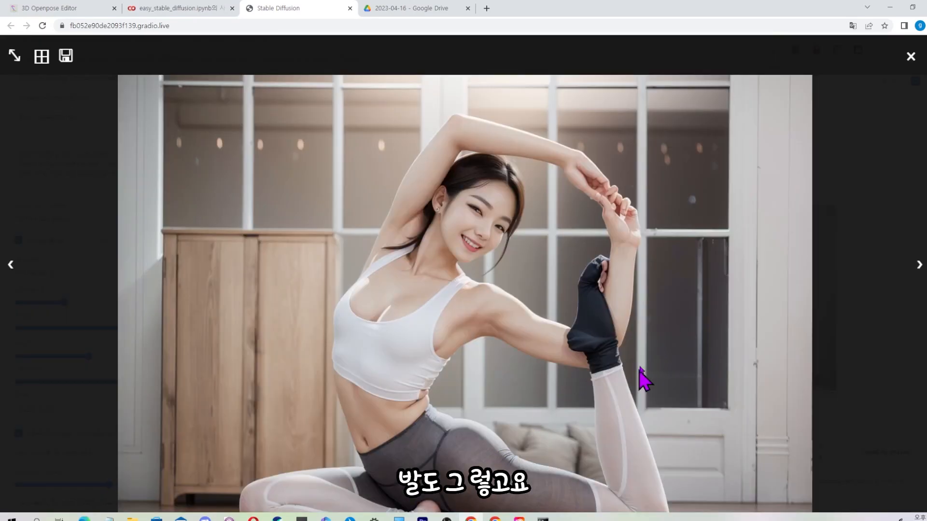
{"action": "left_click", "coordinate": [642, 382]}
Enable Control Model - 2 with the hed preprocessor and the control_hed-fp16 [13fee50b] model.
{"action": "scroll", "coordinate": [555, 274], "scroll_direction": "down", "scroll_amount": 3}
{"action": "scroll", "coordinate": [547, 208], "scroll_direction": "up", "scroll_amount": 1}
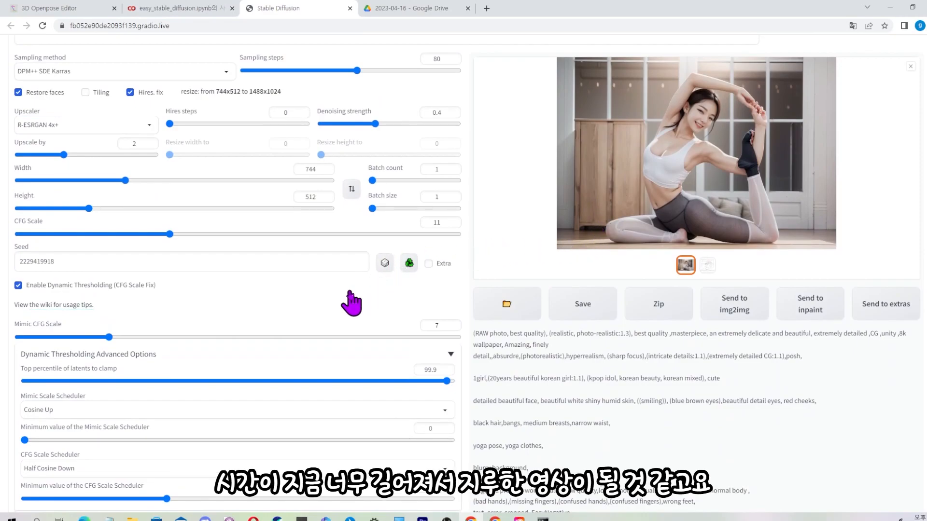
{"action": "scroll", "coordinate": [292, 287], "scroll_direction": "down", "scroll_amount": 6}
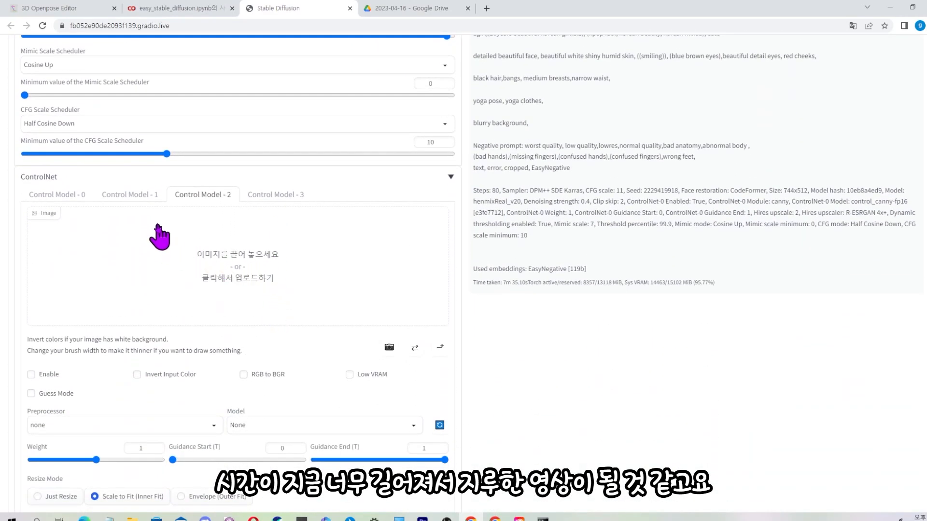
{"action": "left_click", "coordinate": [65, 374]}
{"action": "left_click", "coordinate": [108, 426]}
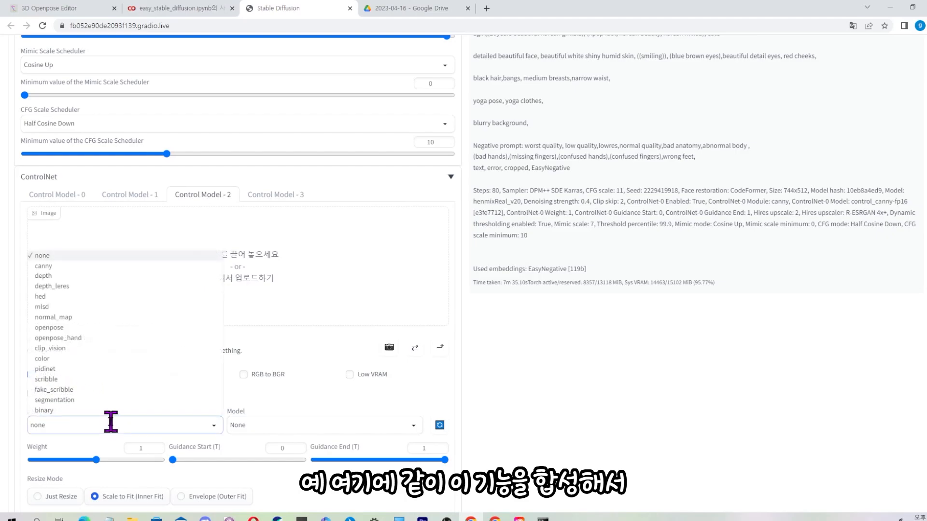
{"action": "left_click", "coordinate": [89, 299]}
{"action": "left_click", "coordinate": [285, 425]}
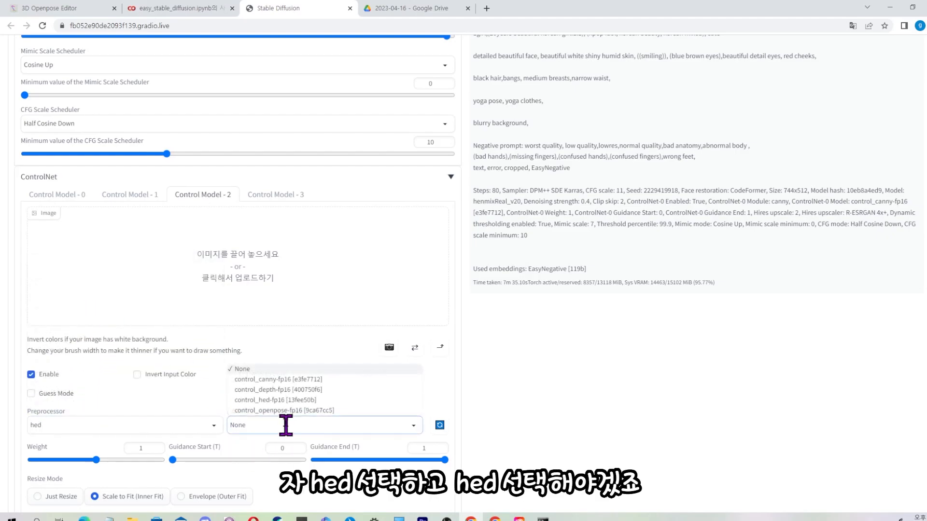
{"action": "left_click", "coordinate": [286, 399]}
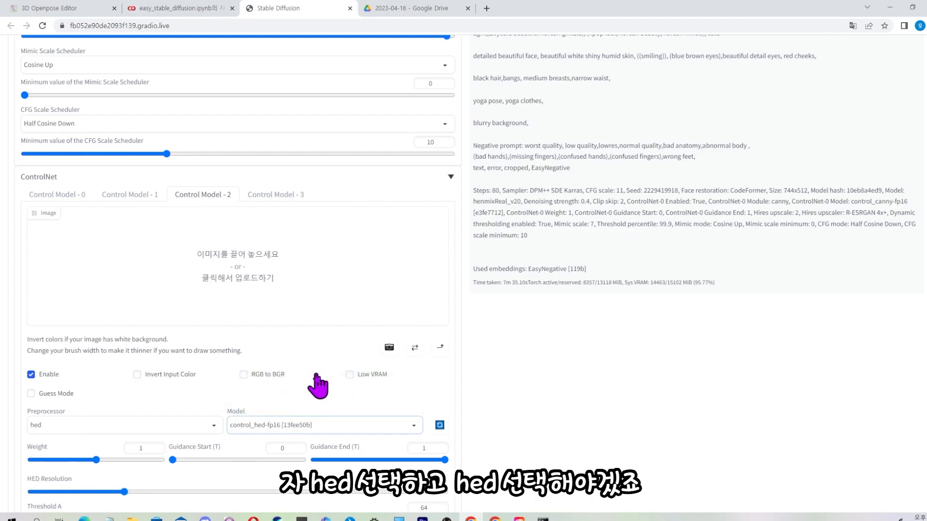
Review the HED options of Control Model - 2 and load the yoga reference photo as its input image.
{"action": "scroll", "coordinate": [318, 381], "scroll_direction": "down", "scroll_amount": 3}
{"action": "scroll", "coordinate": [319, 376], "scroll_direction": "down", "scroll_amount": 1}
{"action": "scroll", "coordinate": [296, 306], "scroll_direction": "down", "scroll_amount": 2}
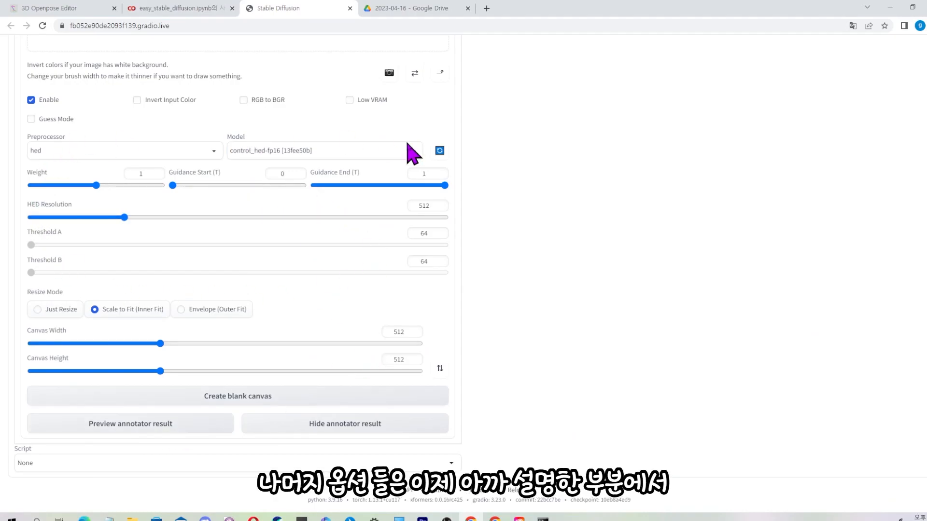
{"action": "scroll", "coordinate": [279, 306], "scroll_direction": "up", "scroll_amount": 1}
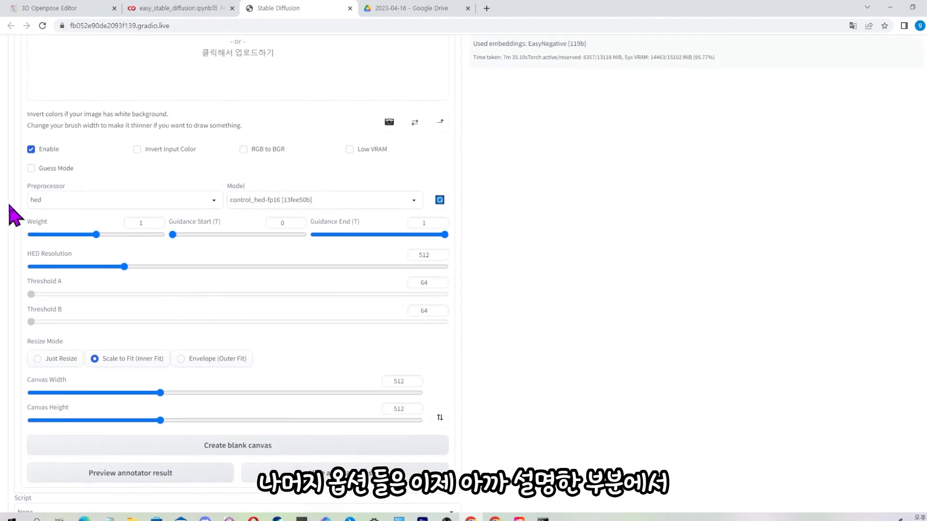
{"action": "scroll", "coordinate": [405, 336], "scroll_direction": "up", "scroll_amount": 5}
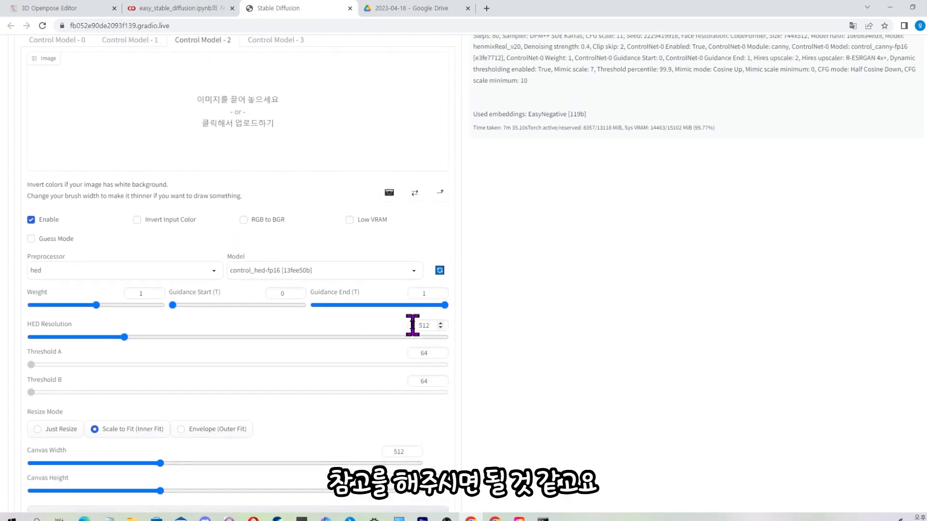
{"action": "left_click_drag", "start_coordinate": [898, 285], "coordinate": [245, 299]}
Preview the HED annotator result for the yoga photo and examine the figure's outlines.
{"action": "scroll", "coordinate": [211, 397], "scroll_direction": "down", "scroll_amount": 2}
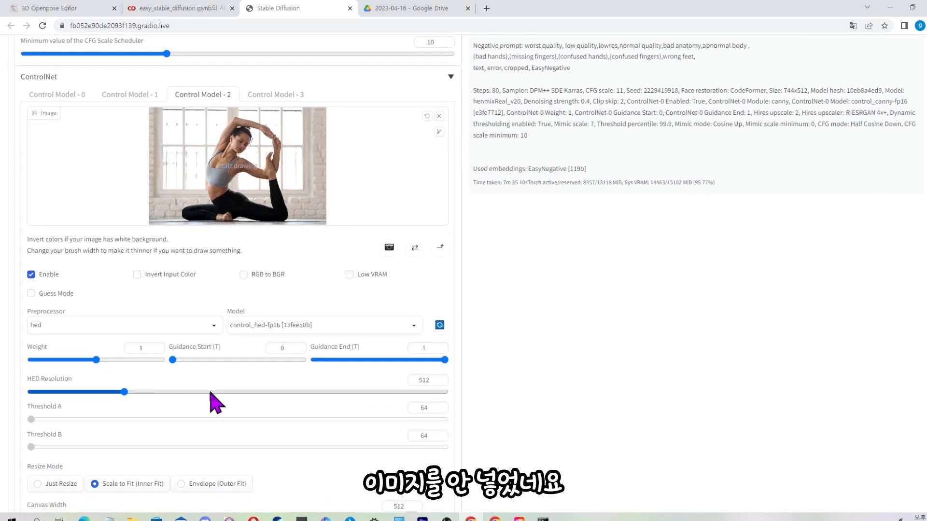
{"action": "scroll", "coordinate": [211, 397], "scroll_direction": "down", "scroll_amount": 4}
{"action": "scroll", "coordinate": [618, 352], "scroll_direction": "up", "scroll_amount": 2}
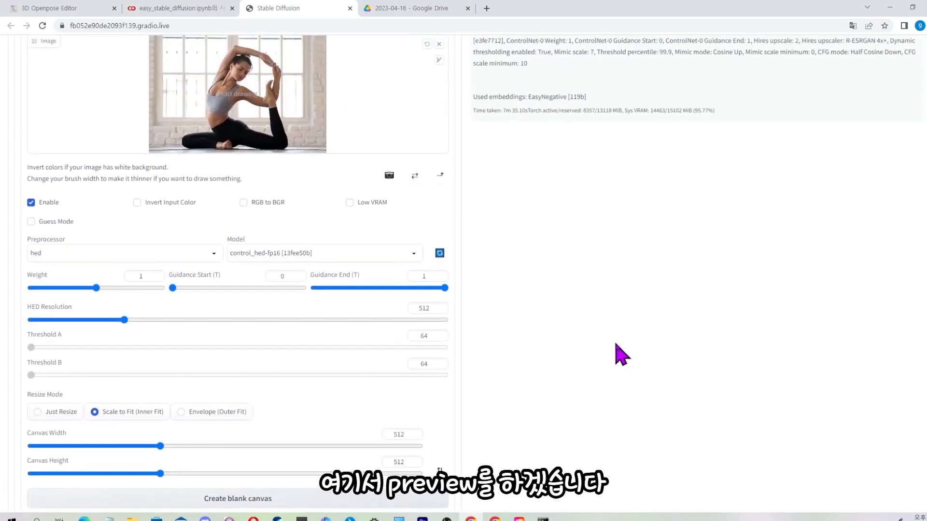
{"action": "scroll", "coordinate": [620, 355], "scroll_direction": "up", "scroll_amount": 4}
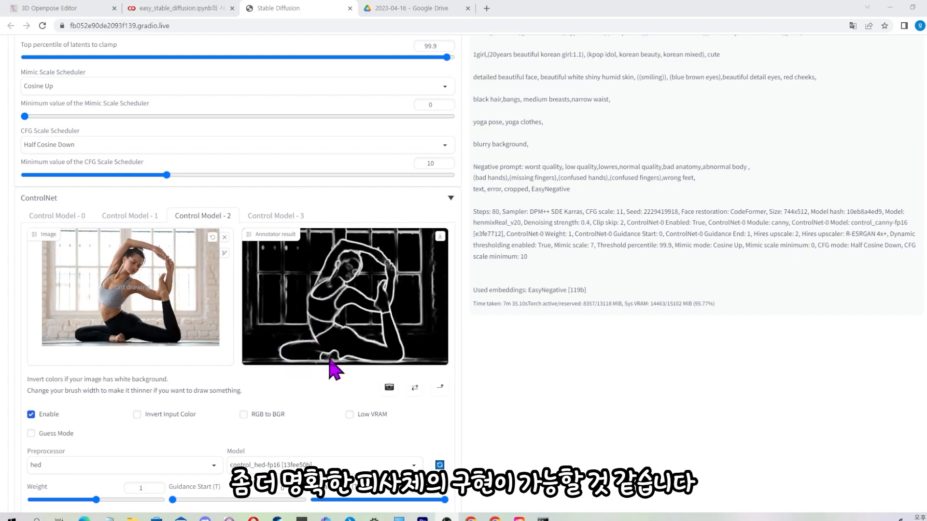
{"action": "scroll", "coordinate": [403, 369], "scroll_direction": "down", "scroll_amount": 2}
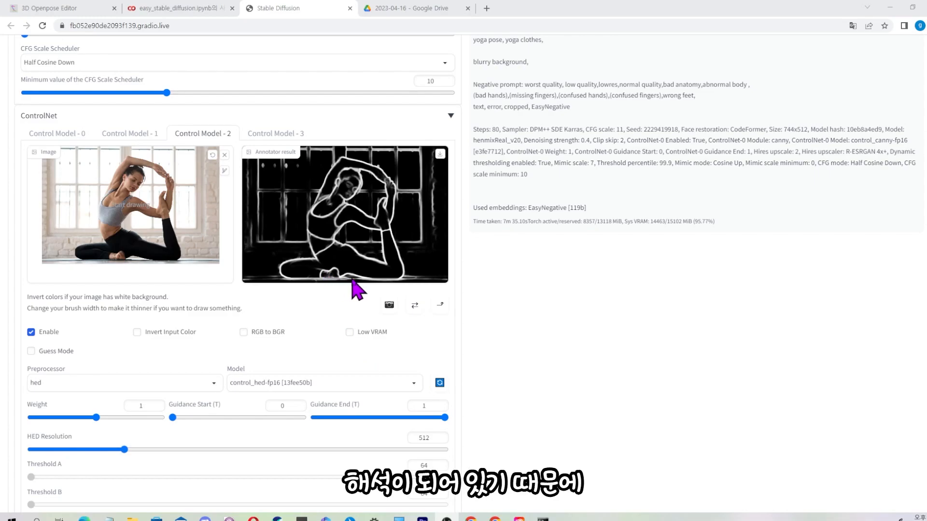
Review the annotator results and weight settings of Control Model - 0, Control Model - 1 and Control Model - 2.
{"action": "scroll", "coordinate": [420, 304], "scroll_direction": "up", "scroll_amount": 7}
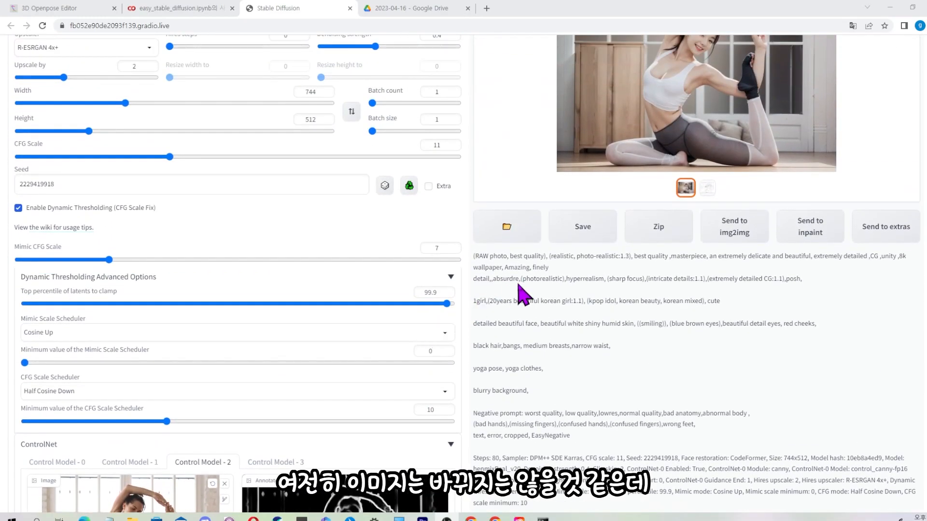
{"action": "scroll", "coordinate": [512, 297], "scroll_direction": "up", "scroll_amount": 2}
{"action": "scroll", "coordinate": [507, 300], "scroll_direction": "down", "scroll_amount": 4}
{"action": "left_click", "coordinate": [75, 365]}
{"action": "left_click", "coordinate": [140, 365]}
{"action": "left_click", "coordinate": [200, 366]}
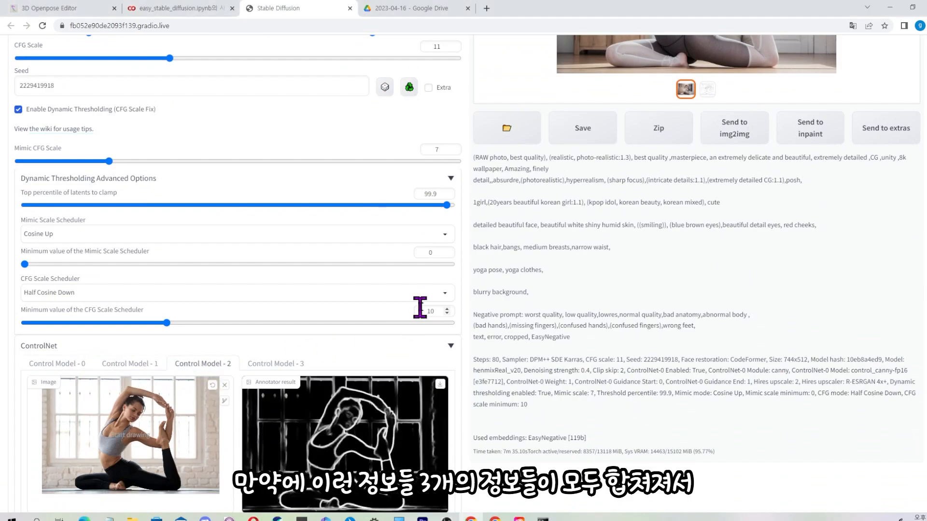
{"action": "scroll", "coordinate": [430, 314], "scroll_direction": "up", "scroll_amount": 5}
{"action": "scroll", "coordinate": [415, 321], "scroll_direction": "down", "scroll_amount": 4}
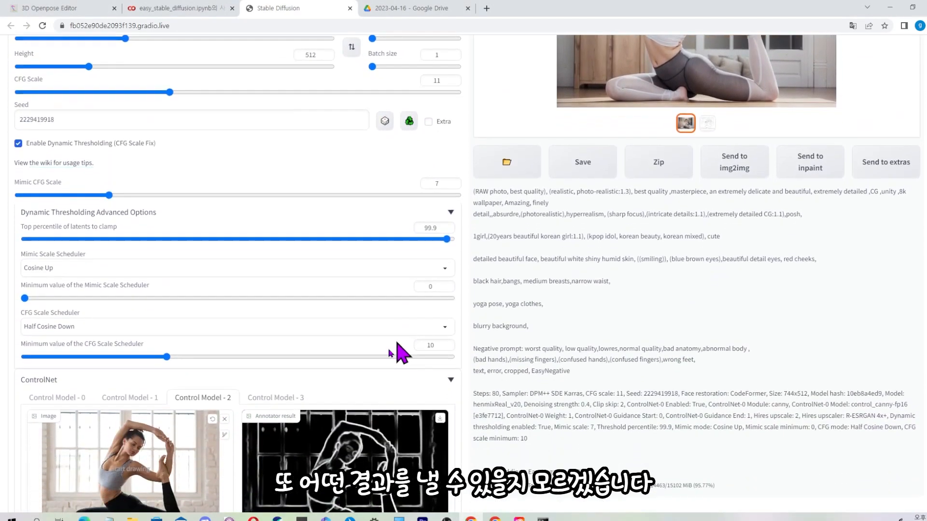
{"action": "scroll", "coordinate": [404, 334], "scroll_direction": "down", "scroll_amount": 5}
{"action": "left_click", "coordinate": [130, 138]}
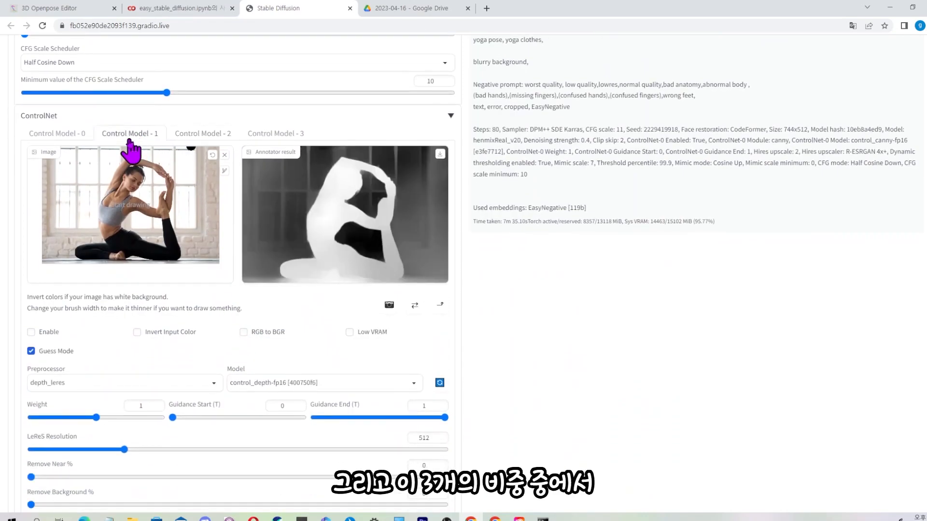
{"action": "left_click", "coordinate": [56, 135]}
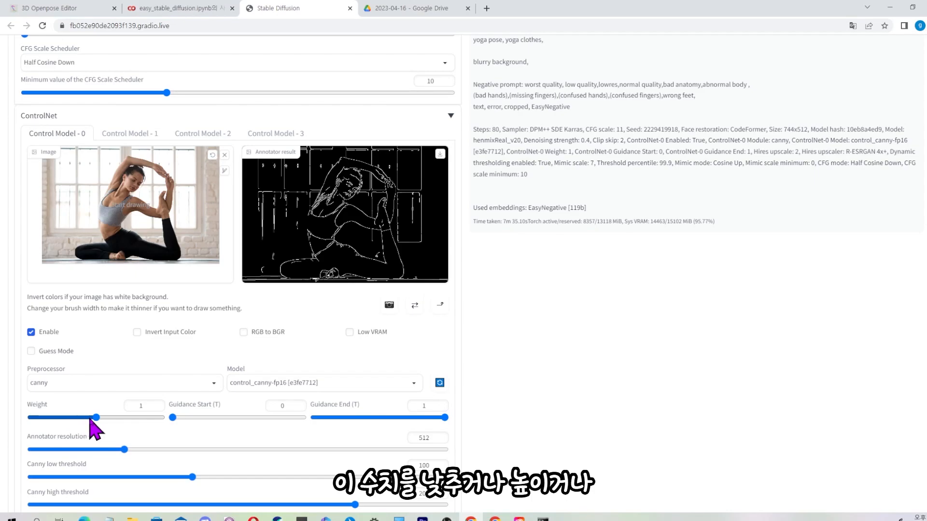
{"action": "scroll", "coordinate": [192, 136], "scroll_direction": "up", "scroll_amount": 1}
{"action": "left_click", "coordinate": [193, 166]}
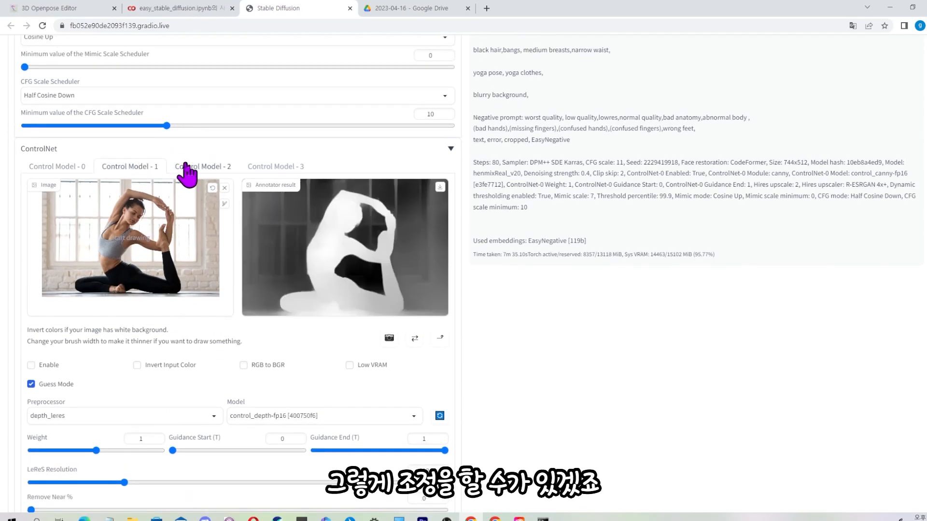
Generate the yoga image with the canny and HED control models, and inspect the enlarged result's hands and foot.
{"action": "scroll", "coordinate": [546, 299], "scroll_direction": "up", "scroll_amount": 15}
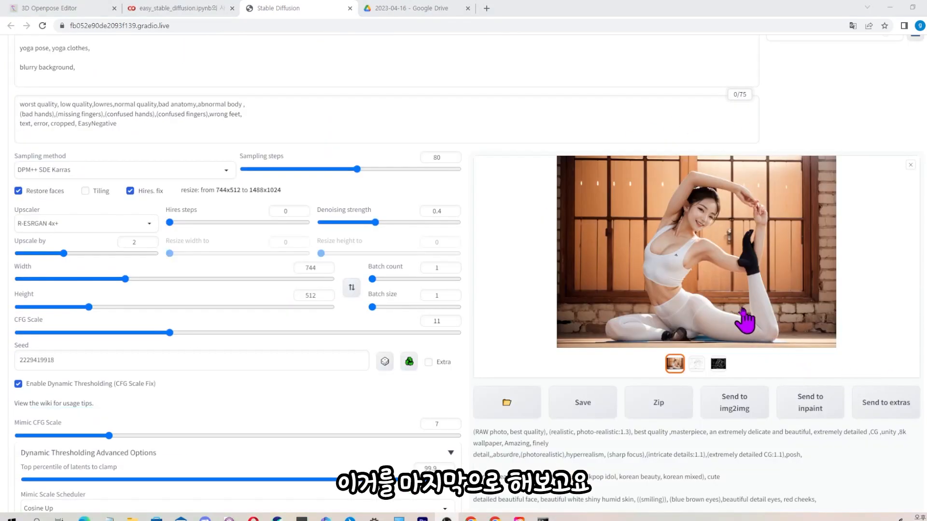
{"action": "left_click", "coordinate": [716, 282]}
{"action": "scroll", "coordinate": [716, 291], "scroll_direction": "down", "scroll_amount": 1}
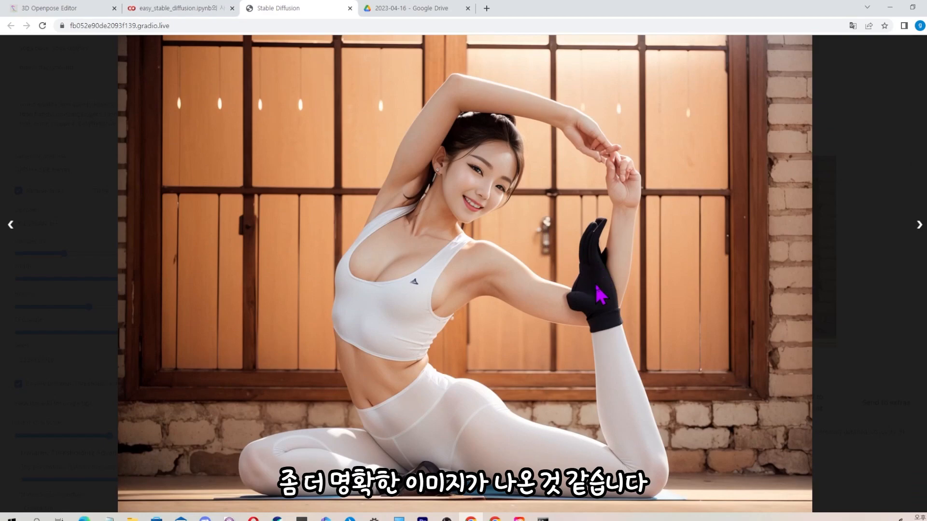
{"action": "scroll", "coordinate": [565, 347], "scroll_direction": "down", "scroll_amount": 1}
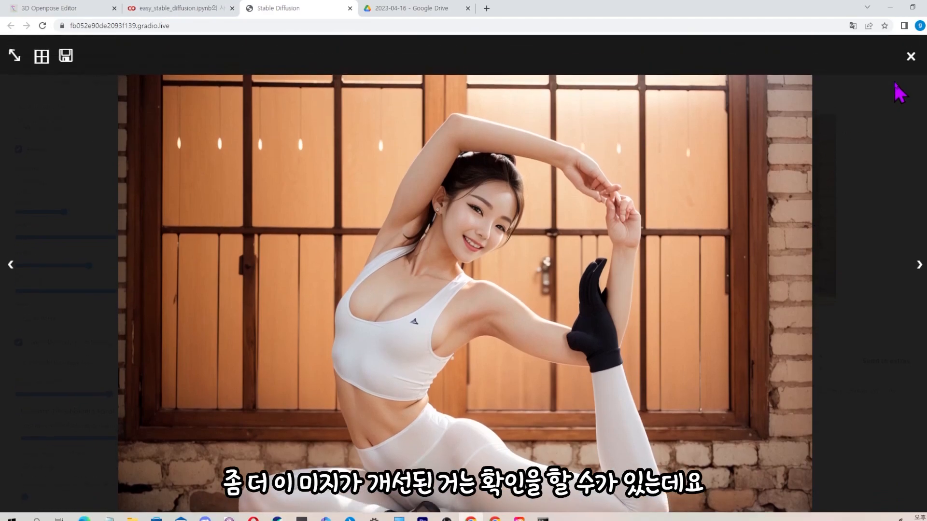
{"action": "left_click", "coordinate": [910, 57]}
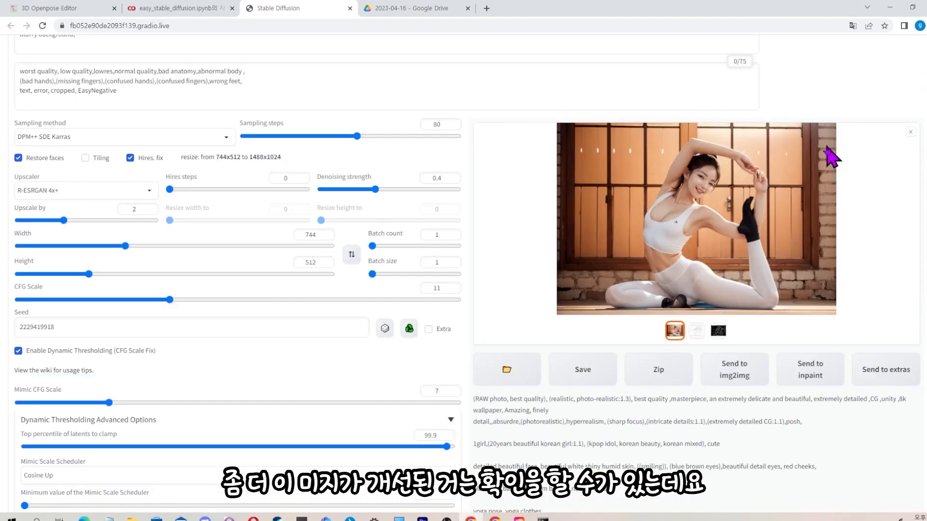
Switch to Google Drive and compare 00015-2229419918.png with the preceding image in the 2023-04-16 folder.
{"action": "scroll", "coordinate": [662, 310], "scroll_direction": "up", "scroll_amount": 3}
{"action": "scroll", "coordinate": [655, 298], "scroll_direction": "down", "scroll_amount": 2}
{"action": "left_click", "coordinate": [415, 8]}
{"action": "scroll", "coordinate": [616, 284], "scroll_direction": "down", "scroll_amount": 5}
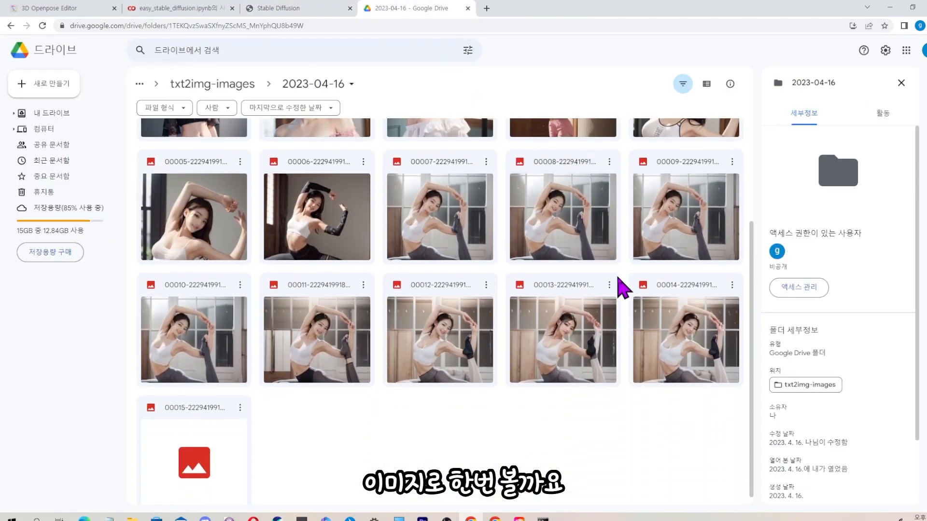
{"action": "double_click", "coordinate": [597, 354]}
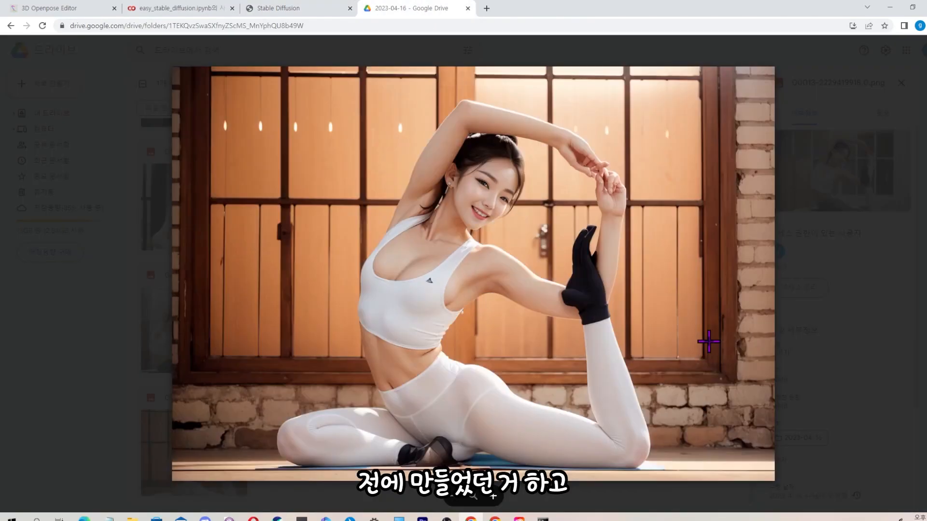
{"action": "key", "text": "Left"}
{"action": "key", "text": "Right"}
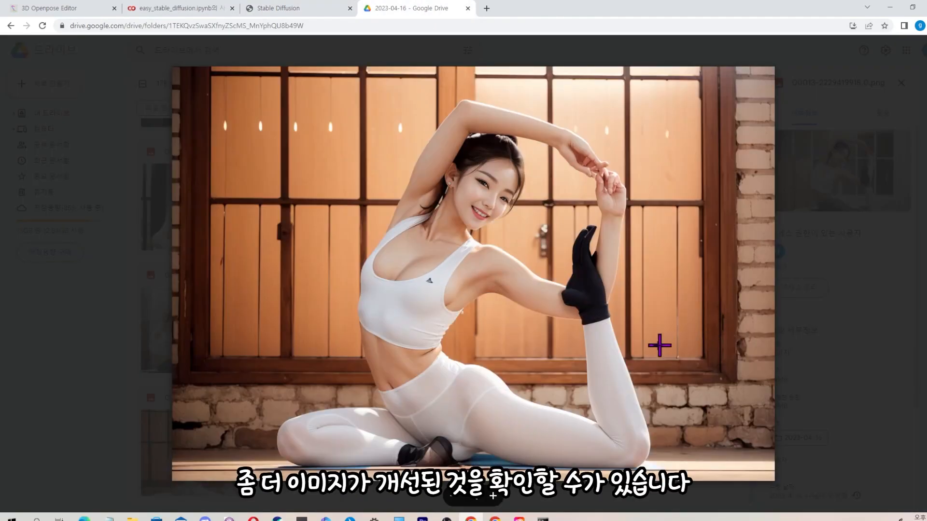
{"action": "key", "text": "Left"}
{"action": "key", "text": "Right"}
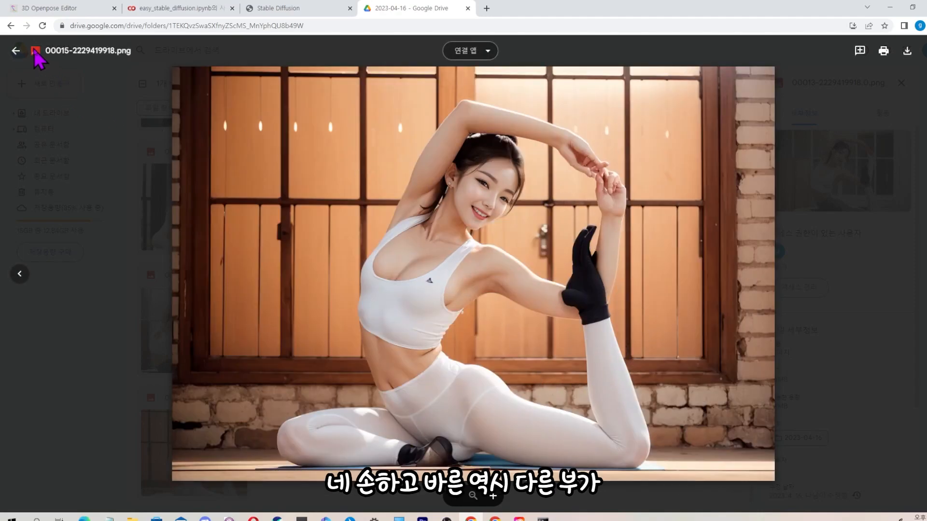
Close the image preview, switch back to Stable Diffusion and review the yoga pose description in the txt2img prompt.
{"action": "left_click", "coordinate": [17, 50]}
{"action": "left_click", "coordinate": [290, 7]}
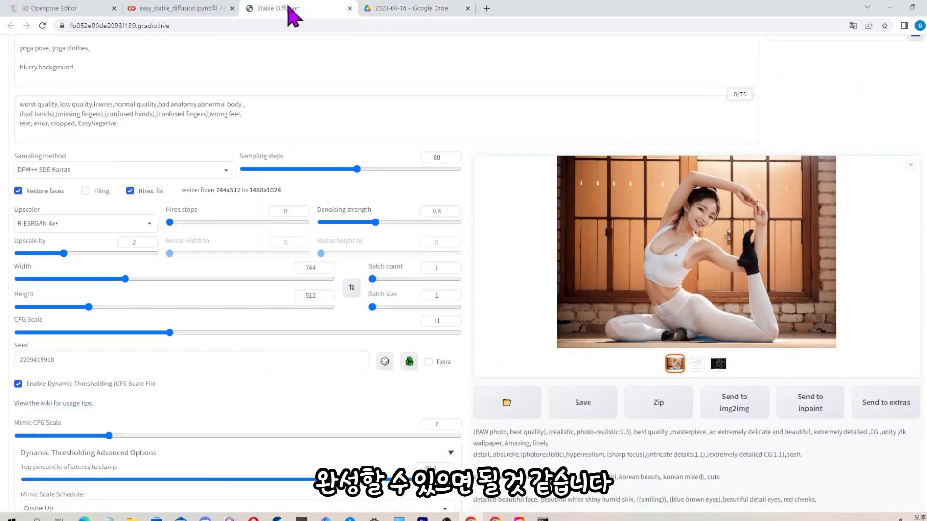
{"action": "scroll", "coordinate": [547, 207], "scroll_direction": "up", "scroll_amount": 2}
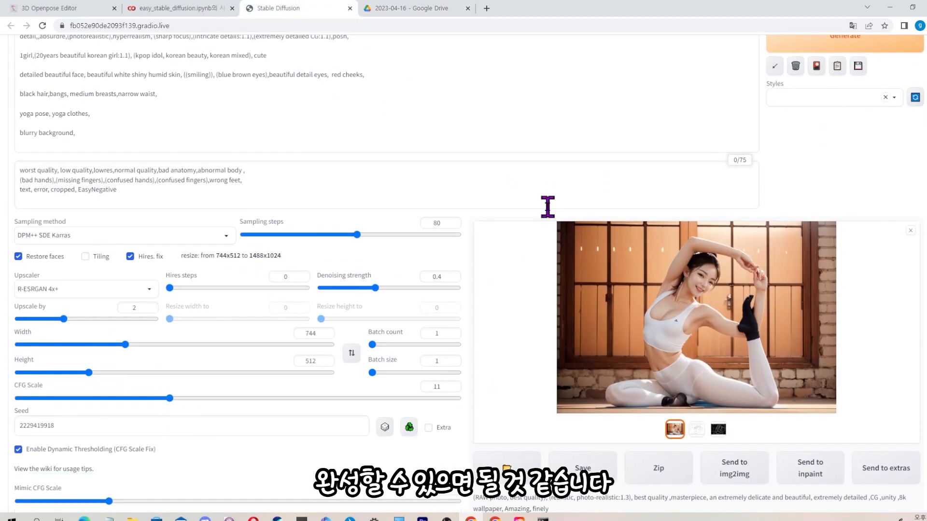
{"action": "scroll", "coordinate": [548, 207], "scroll_direction": "up", "scroll_amount": 2}
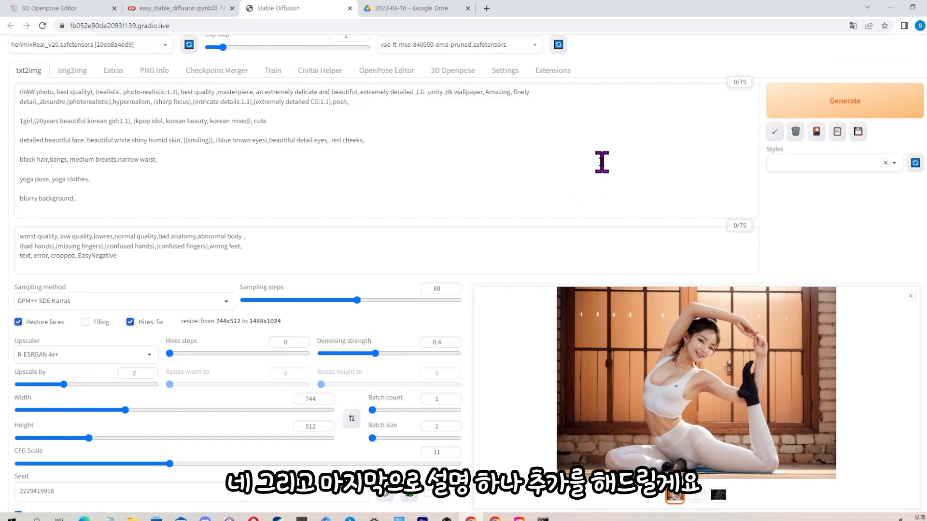
{"action": "scroll", "coordinate": [249, 219], "scroll_direction": "up", "scroll_amount": 1}
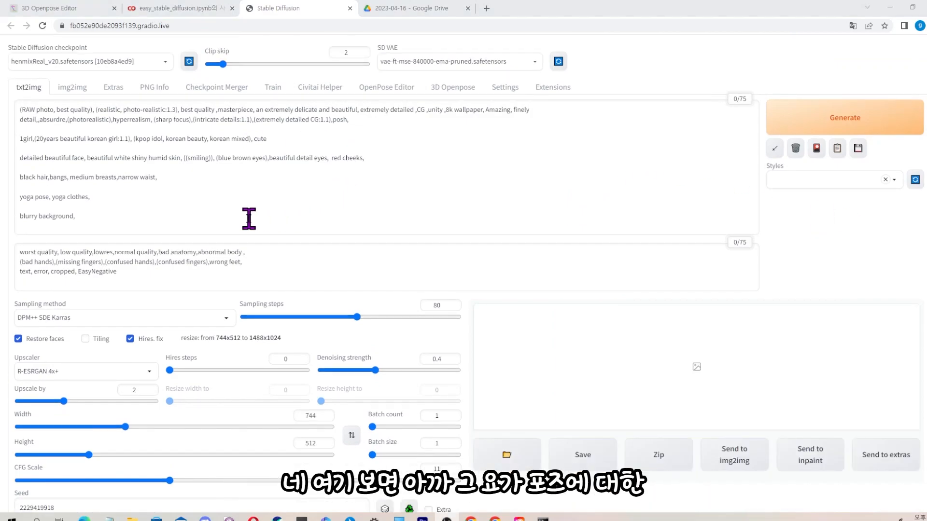
{"action": "left_click", "coordinate": [107, 198]}
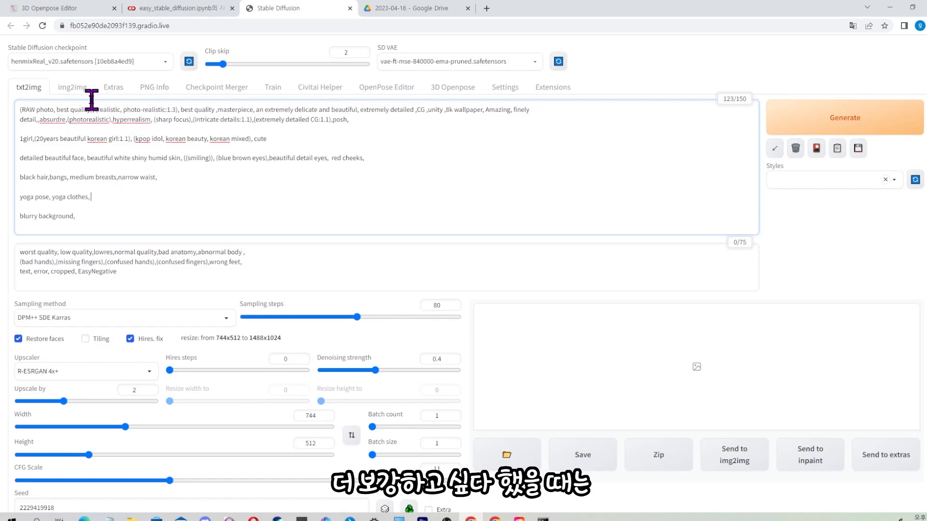
Load the reference yoga photo into img2img and extract its descriptive tags with Interrogate DeepBooru.
{"action": "left_click", "coordinate": [74, 88]}
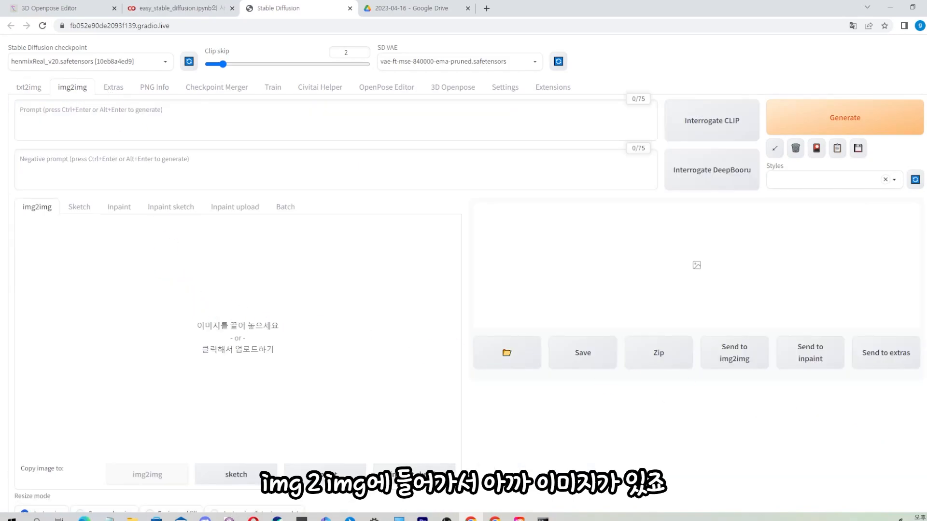
{"action": "left_click_drag", "start_coordinate": [895, 290], "coordinate": [367, 286]}
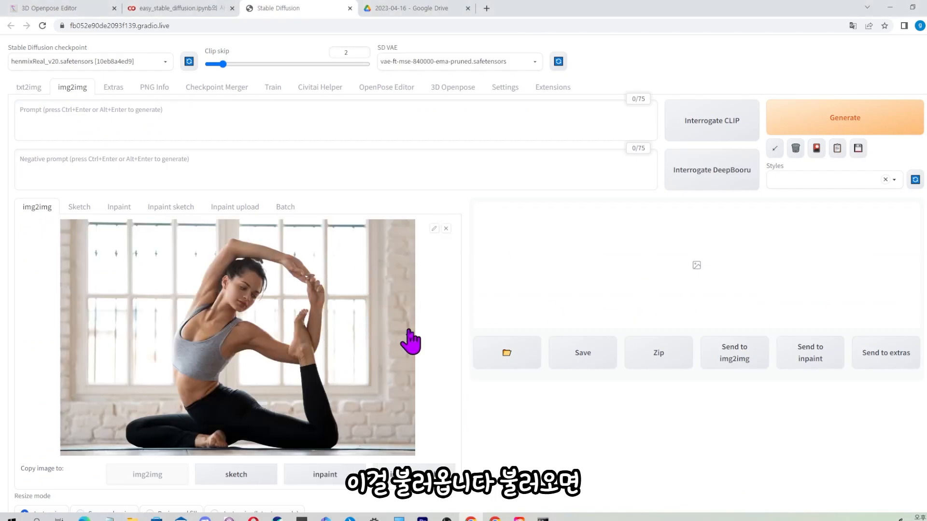
{"action": "left_click", "coordinate": [711, 174]}
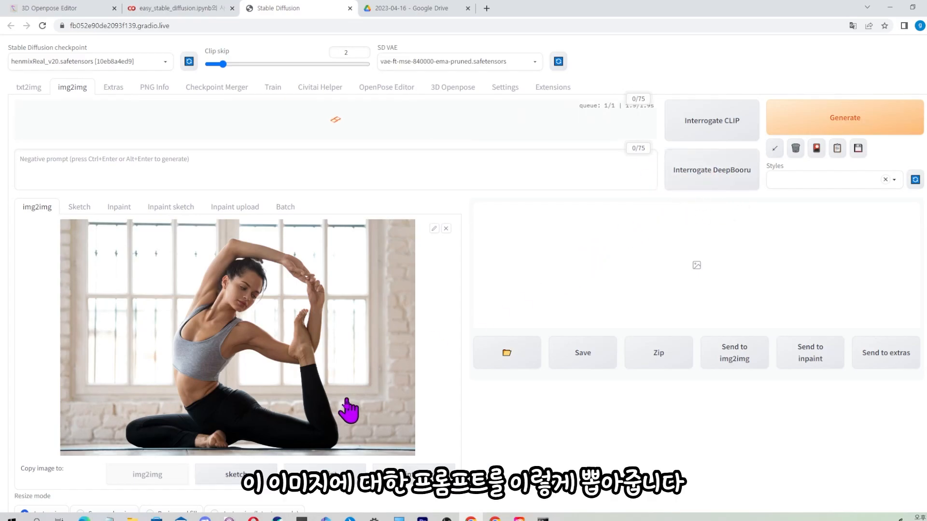
Copy all the extracted img2img tags and insert them after "yoga clothes," in the txt2img prompt.
{"action": "left_click", "coordinate": [24, 110]}
{"action": "left_click_drag", "start_coordinate": [476, 110], "coordinate": [19, 109]}
{"action": "key", "text": "ctrl+c"}
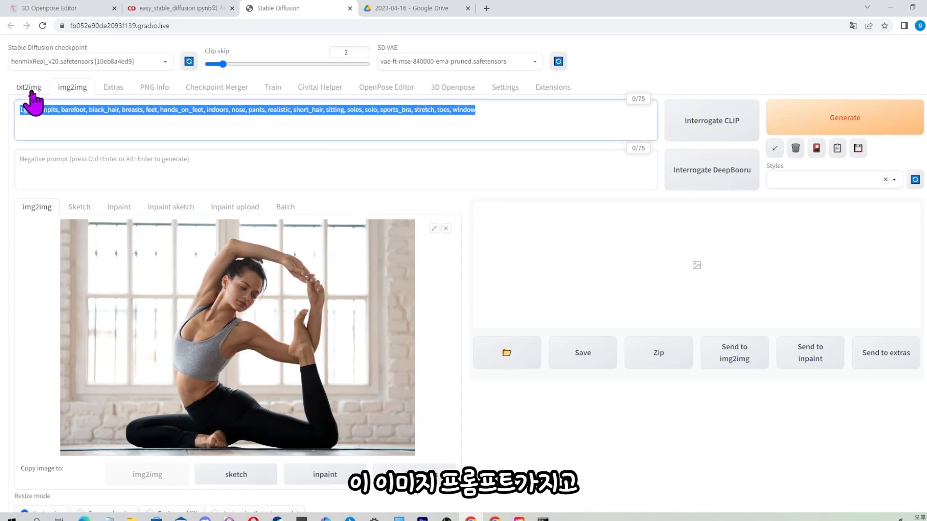
{"action": "left_click", "coordinate": [26, 88]}
{"action": "left_click", "coordinate": [122, 196]}
{"action": "key", "text": "ctrl+v"}
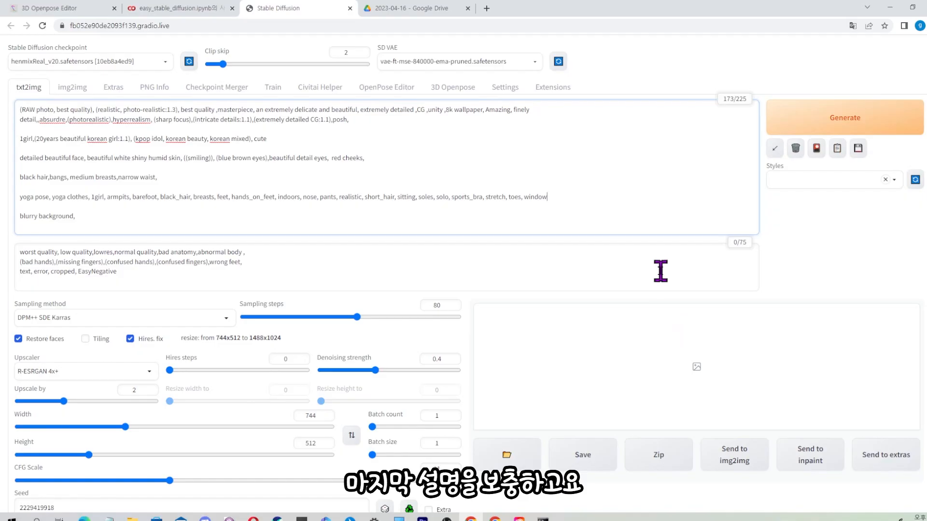
Switch to Google Drive and look through the generated images from 00000-511355341.png to 00012-2229419918.png in the 2023-04-16 folder.
{"action": "key", "text": "ctrl+Tab"}
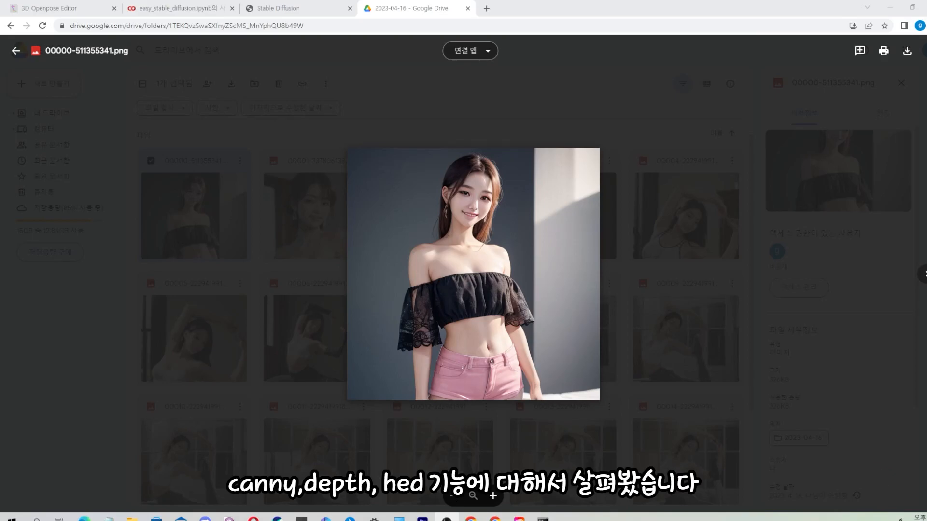
{"action": "key", "text": "Right"}
{"action": "left_click", "coordinate": [921, 275]}
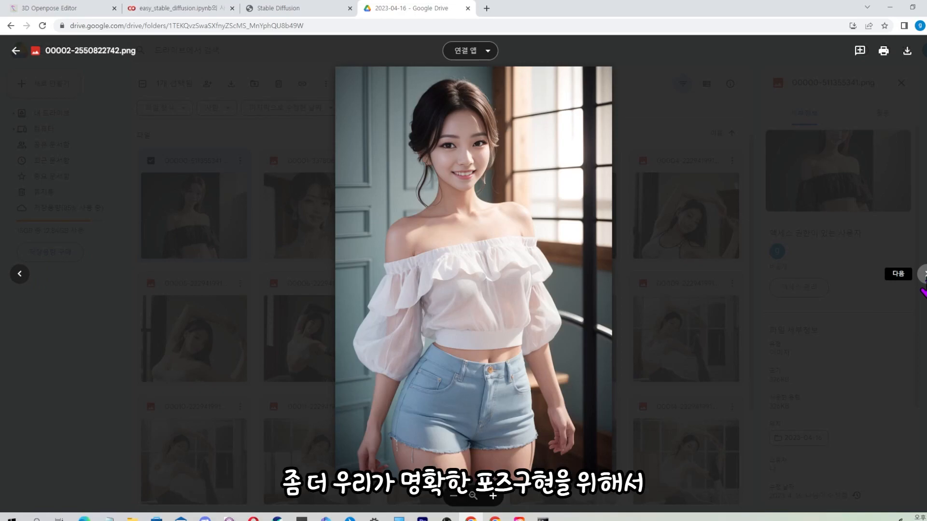
{"action": "left_click", "coordinate": [924, 275]}
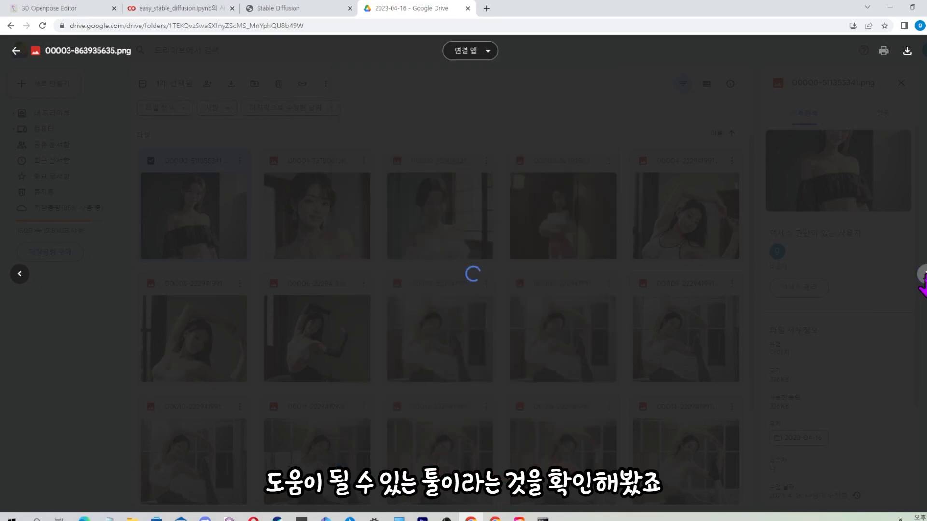
{"action": "left_click", "coordinate": [923, 275]}
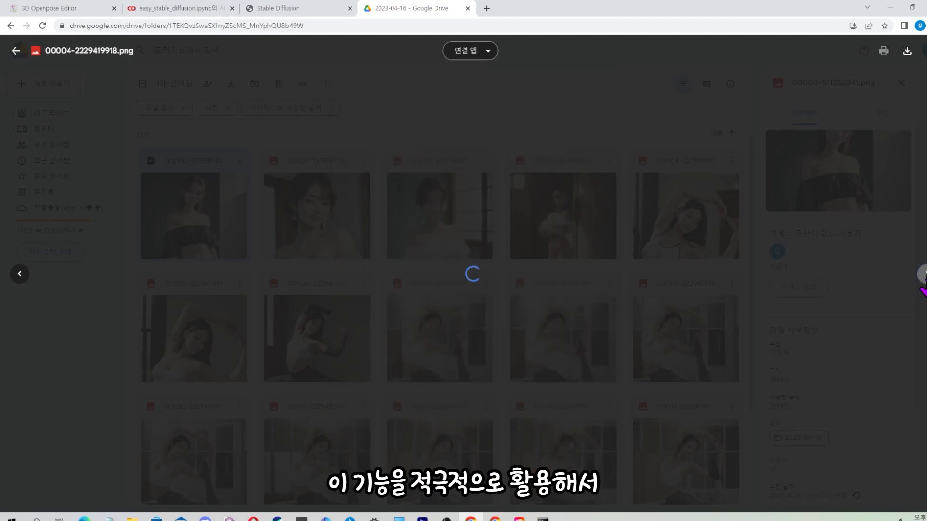
{"action": "left_click", "coordinate": [923, 275]}
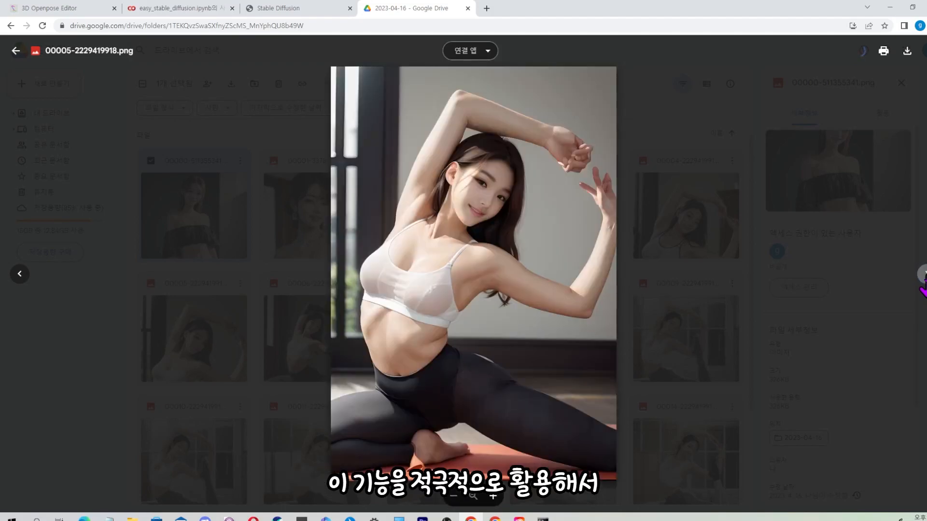
{"action": "left_click", "coordinate": [923, 275]}
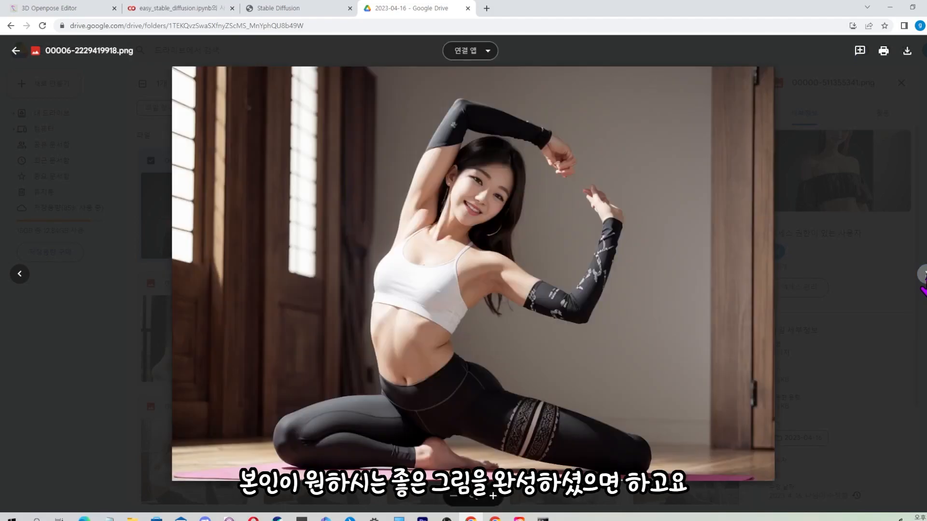
{"action": "left_click", "coordinate": [924, 275]}
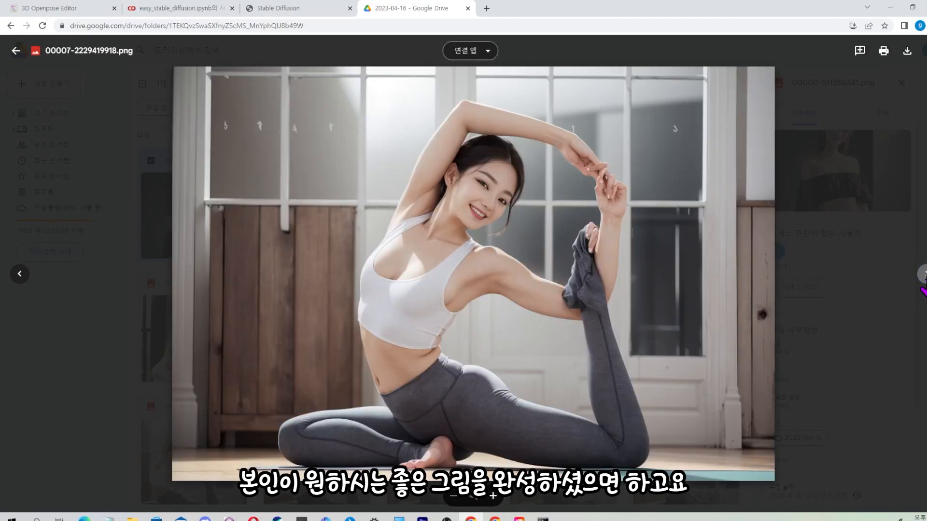
{"action": "left_click", "coordinate": [924, 275]}
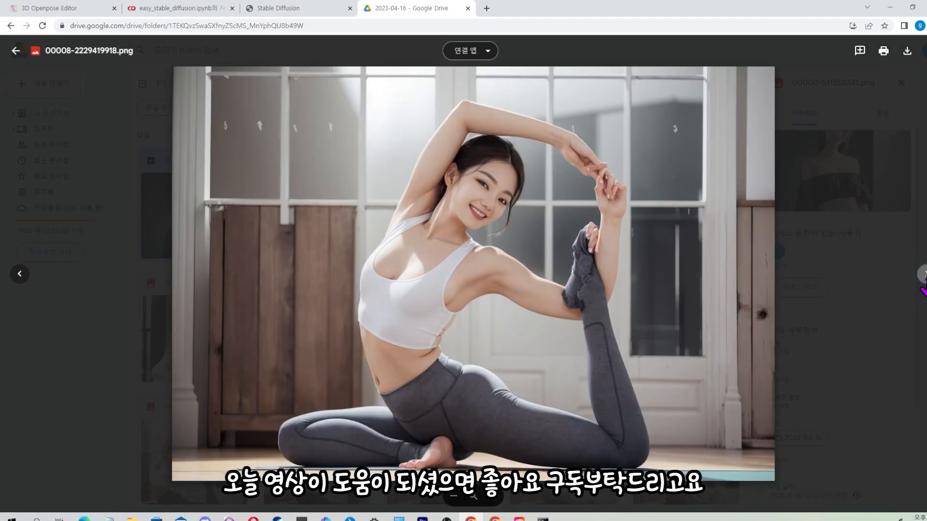
{"action": "left_click", "coordinate": [923, 275]}
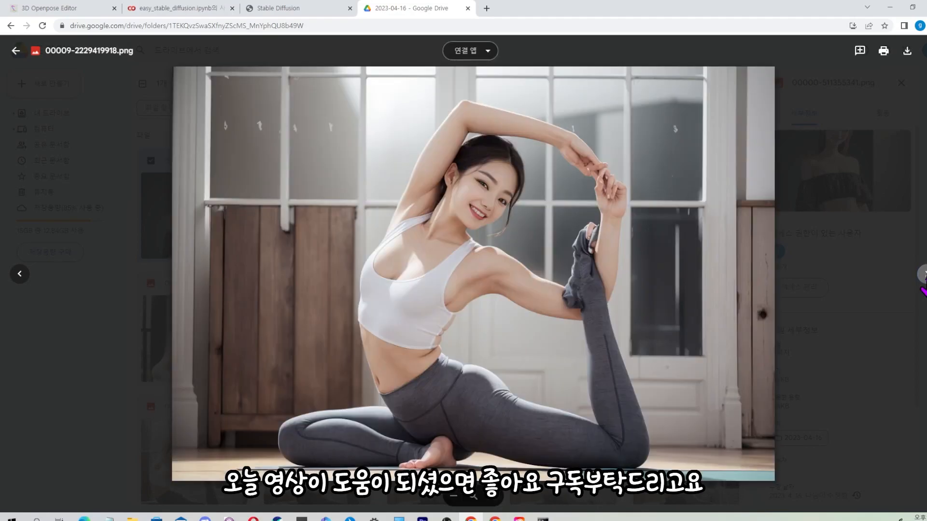
{"action": "left_click", "coordinate": [924, 275]}
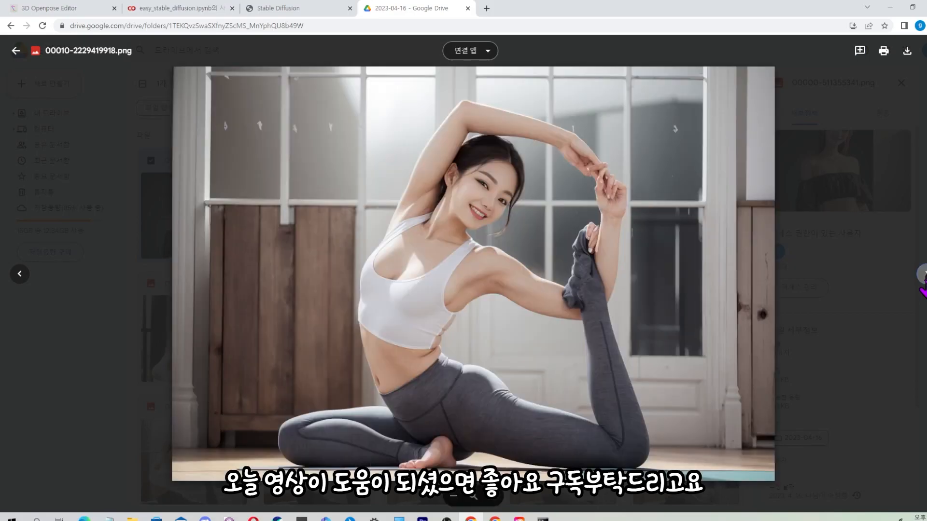
{"action": "left_click", "coordinate": [924, 275]}
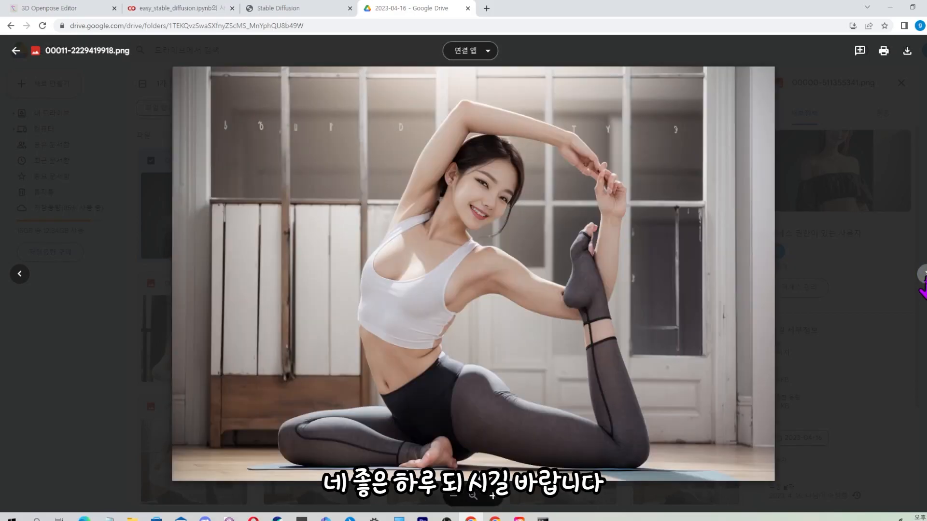
{"action": "left_click", "coordinate": [923, 275]}
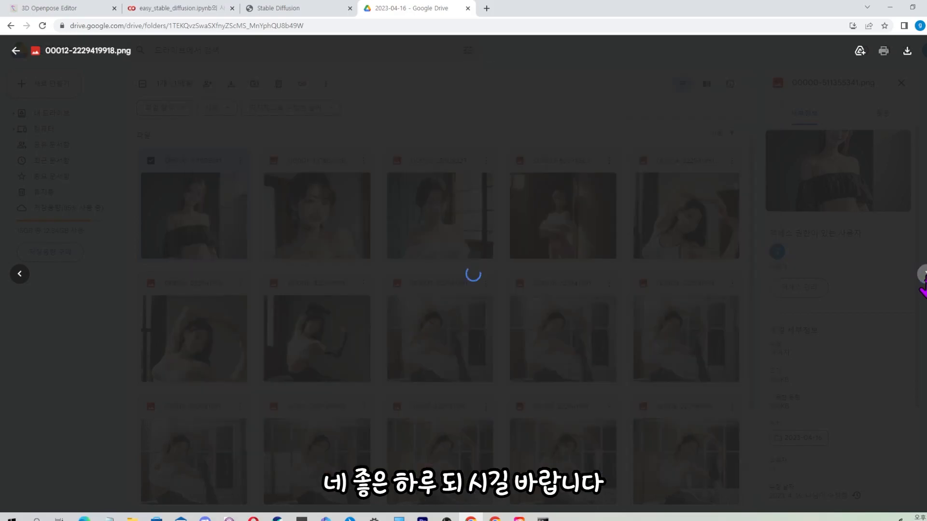